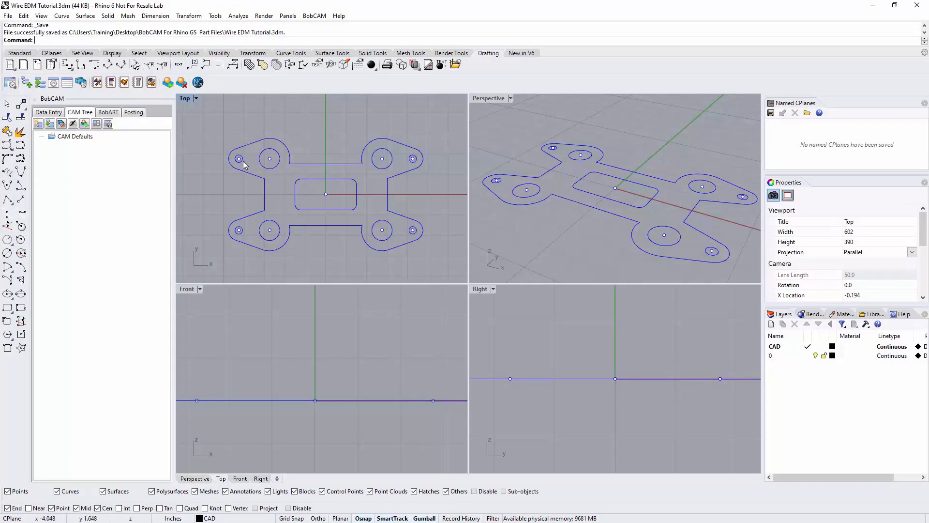
Step: Create a new Wire EDM machining job using the Sodick_Mark_25 machine and the System Default parameter template
{"action": "right_click", "coordinate": [68, 140]}
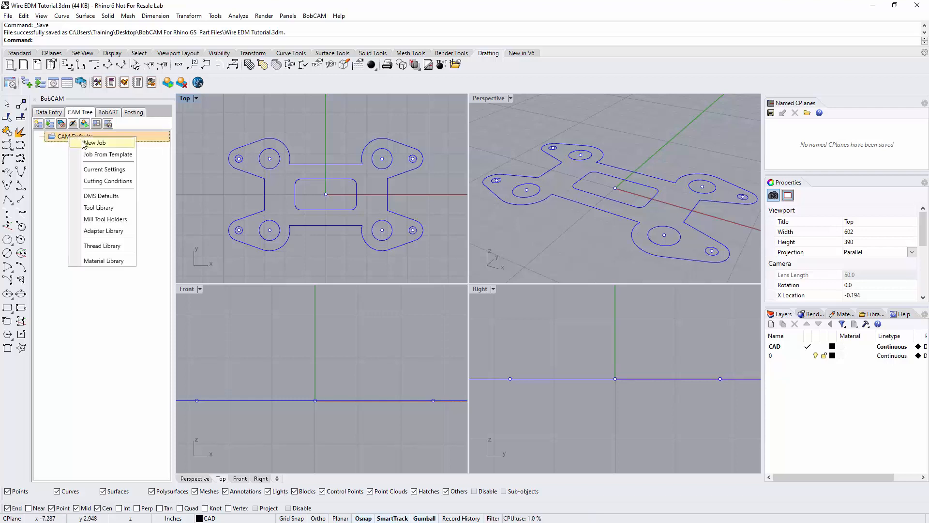
{"action": "left_click", "coordinate": [86, 143]}
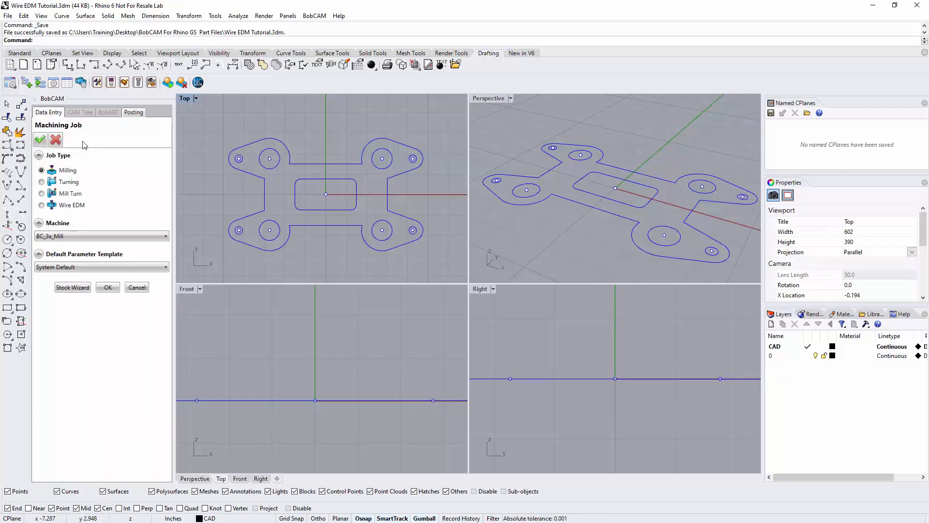
{"action": "left_click", "coordinate": [73, 206]}
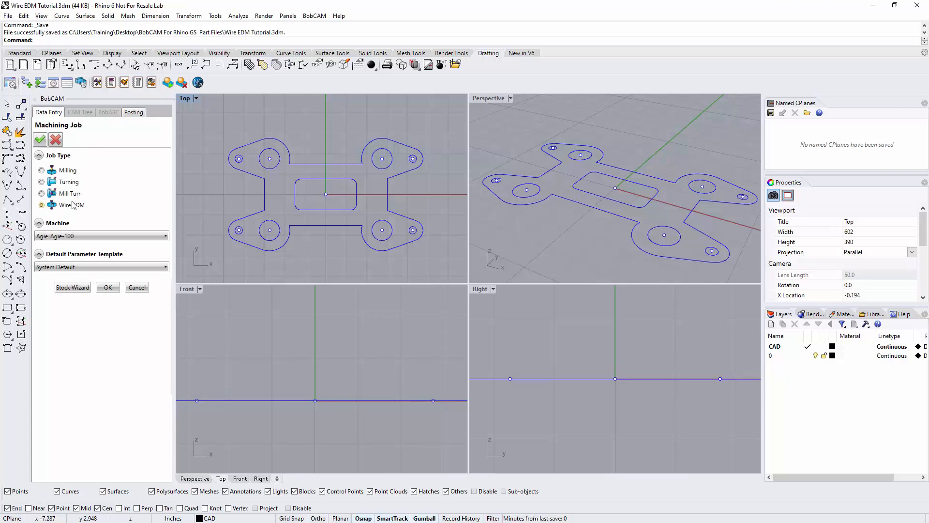
{"action": "left_click", "coordinate": [82, 235]}
{"action": "scroll", "coordinate": [79, 281], "scroll_direction": "down", "scroll_amount": 5}
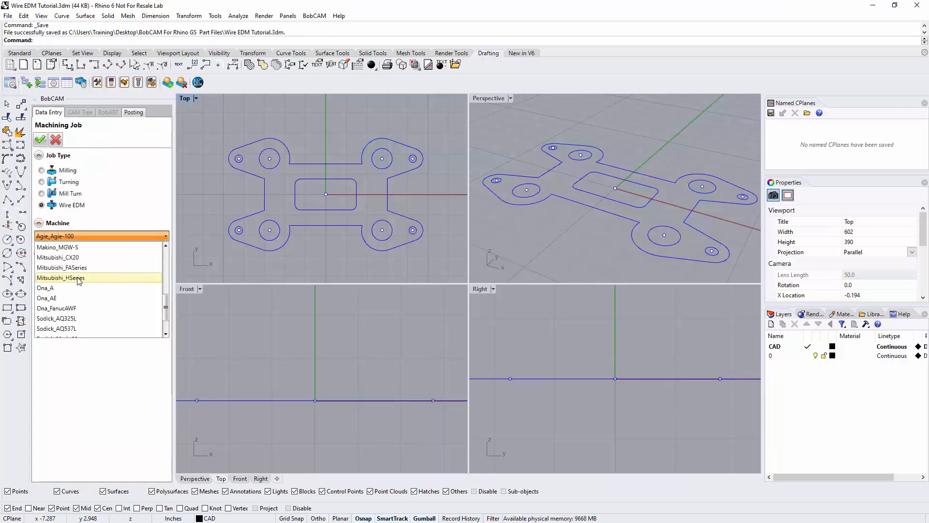
{"action": "scroll", "coordinate": [79, 281], "scroll_direction": "down", "scroll_amount": 1}
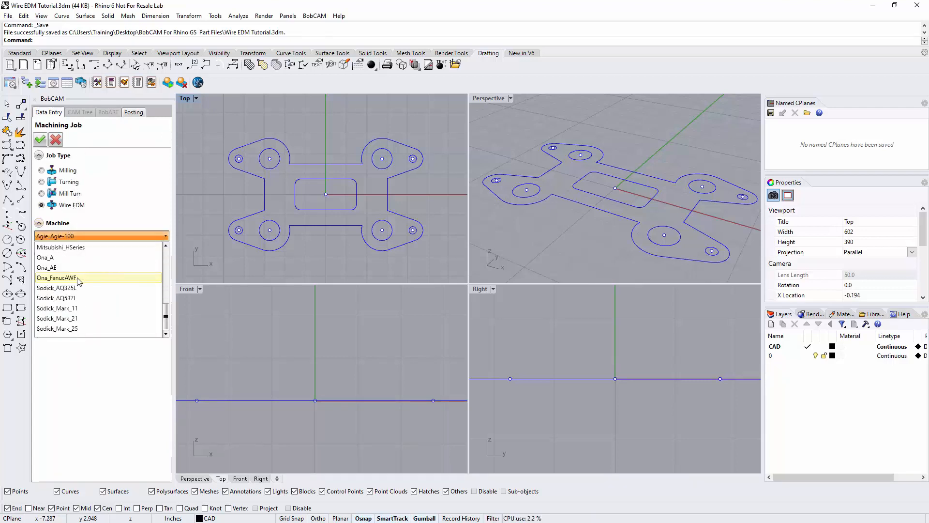
{"action": "left_click", "coordinate": [84, 329]}
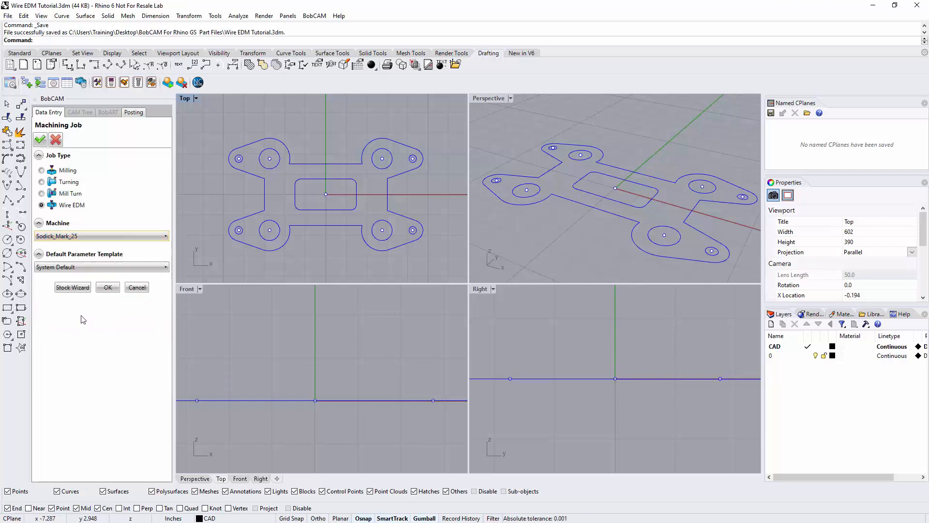
{"action": "left_click", "coordinate": [86, 236]}
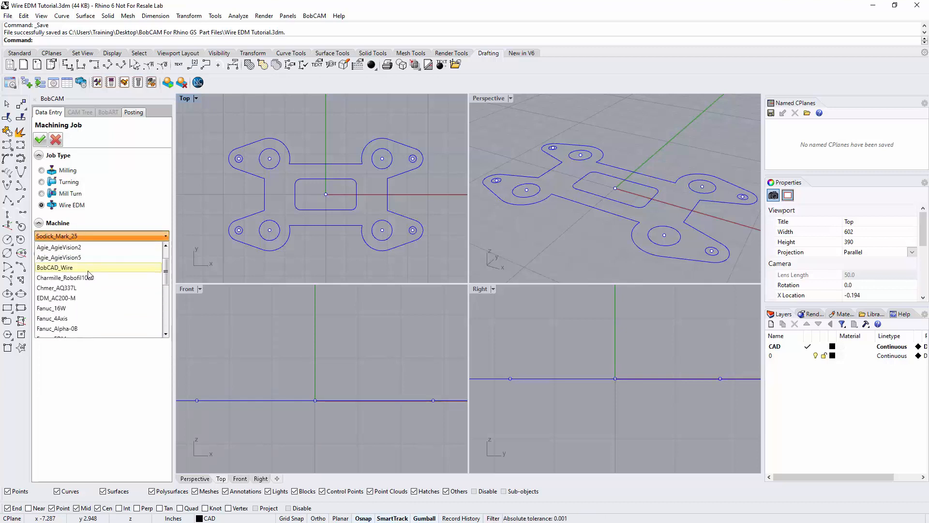
{"action": "scroll", "coordinate": [89, 275], "scroll_direction": "down", "scroll_amount": 8}
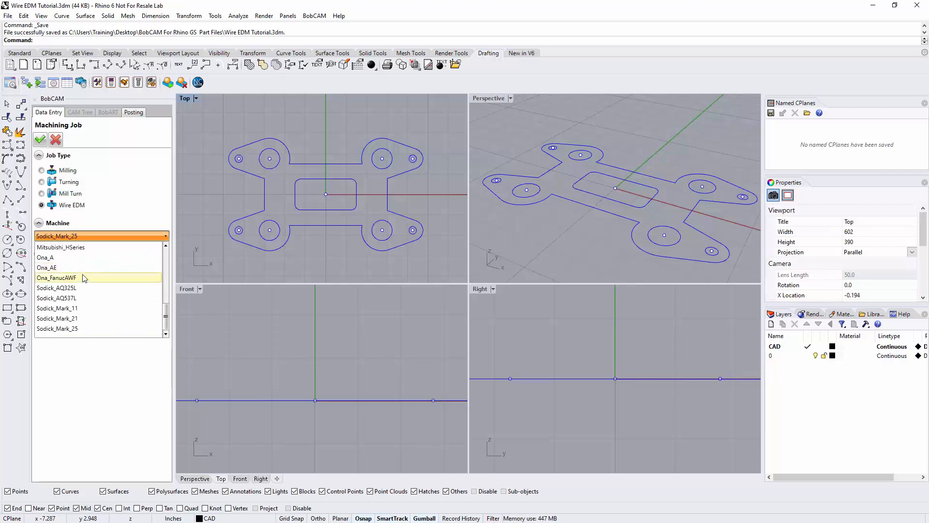
{"action": "left_click", "coordinate": [94, 328]}
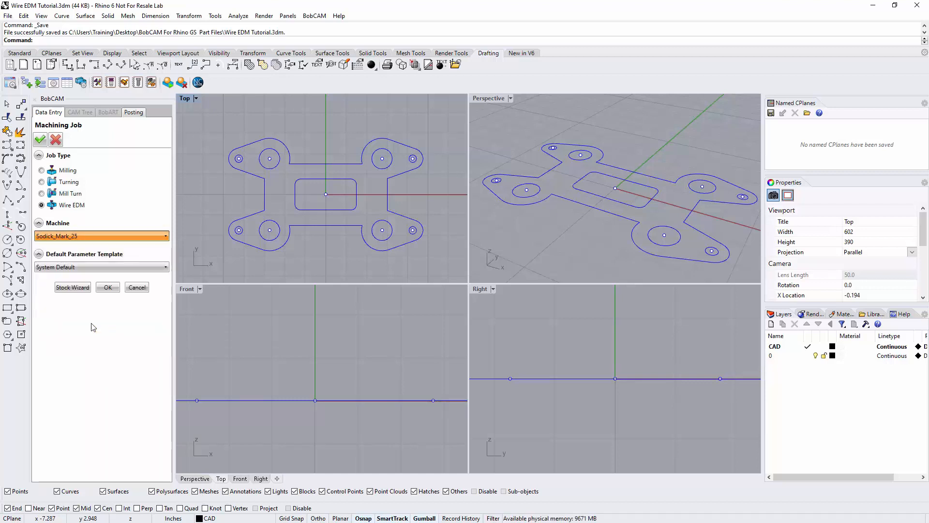
Step: Define rectangular stock from the graphics-area geometry at 9.500 x 5.500 x 1.000 with zero offsets, leaving the workpiece unassigned
{"action": "left_click", "coordinate": [84, 289]}
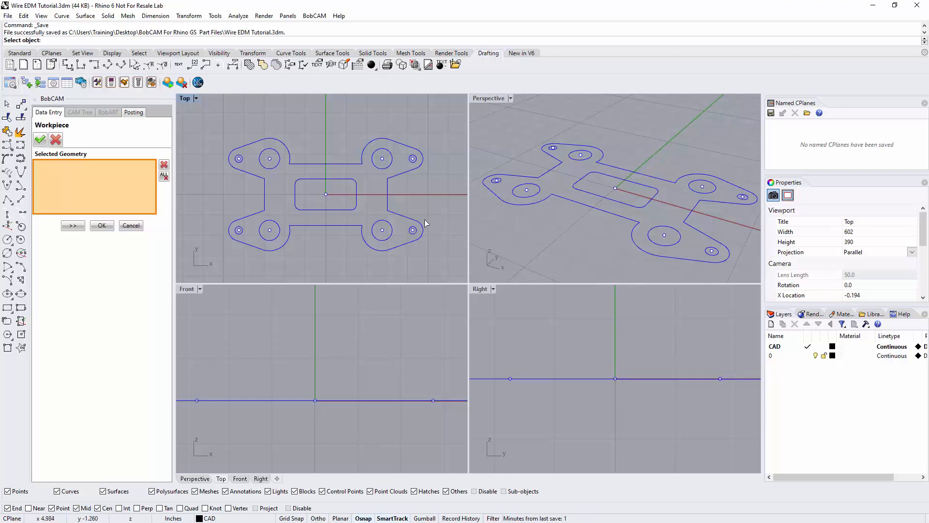
{"action": "left_click", "coordinate": [76, 225]}
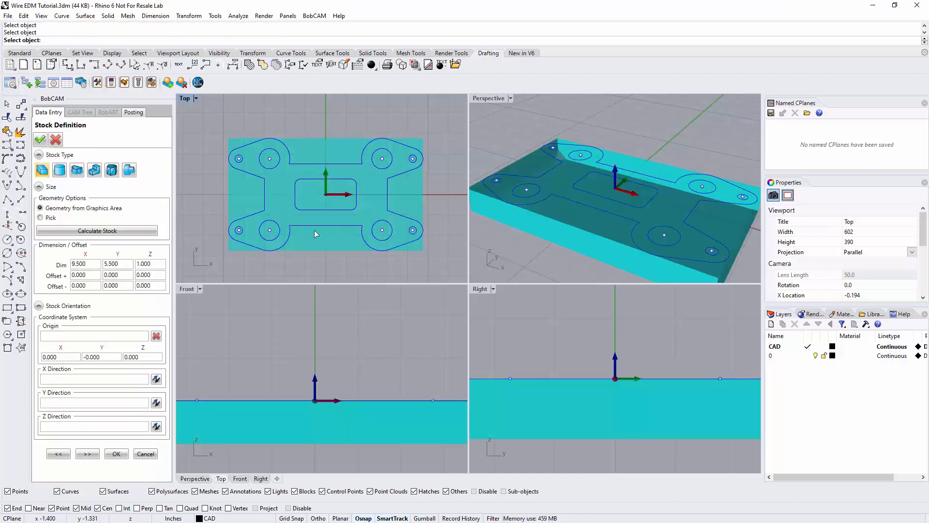
{"action": "right_click_drag", "start_coordinate": [367, 241], "coordinate": [361, 237]}
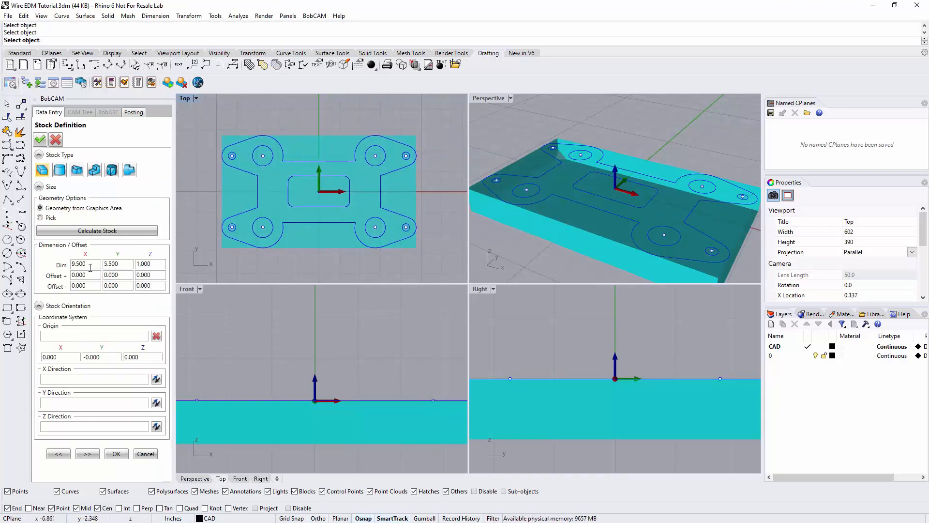
{"action": "left_click", "coordinate": [75, 264]}
{"action": "key", "text": "Tab"}
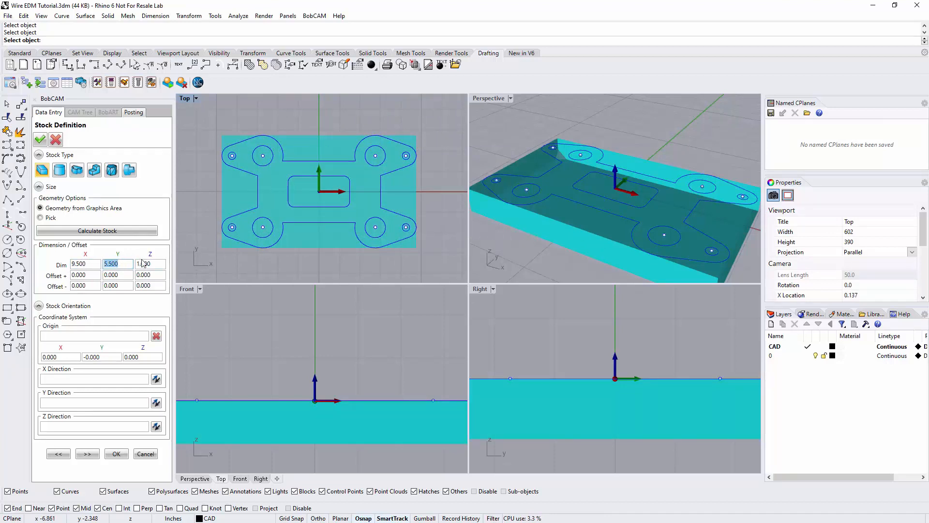
{"action": "key", "text": "Tab"}
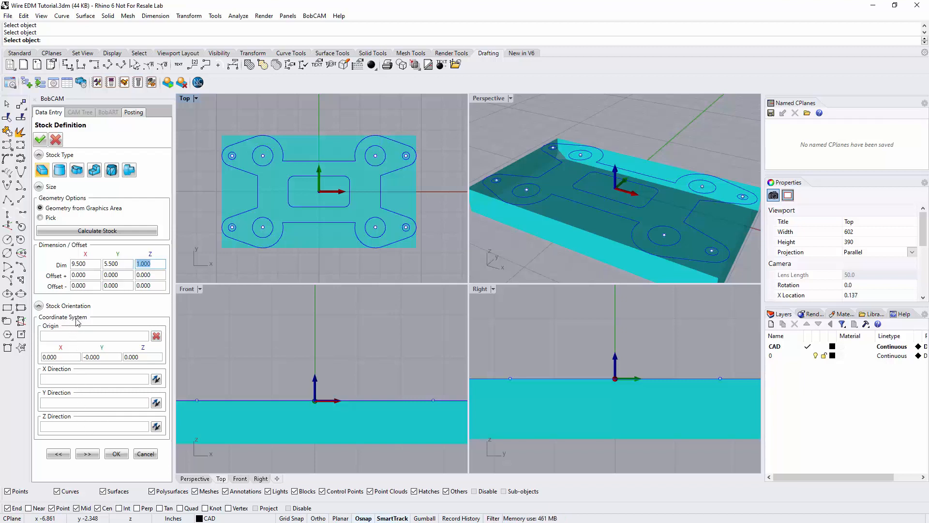
{"action": "left_click", "coordinate": [88, 454]}
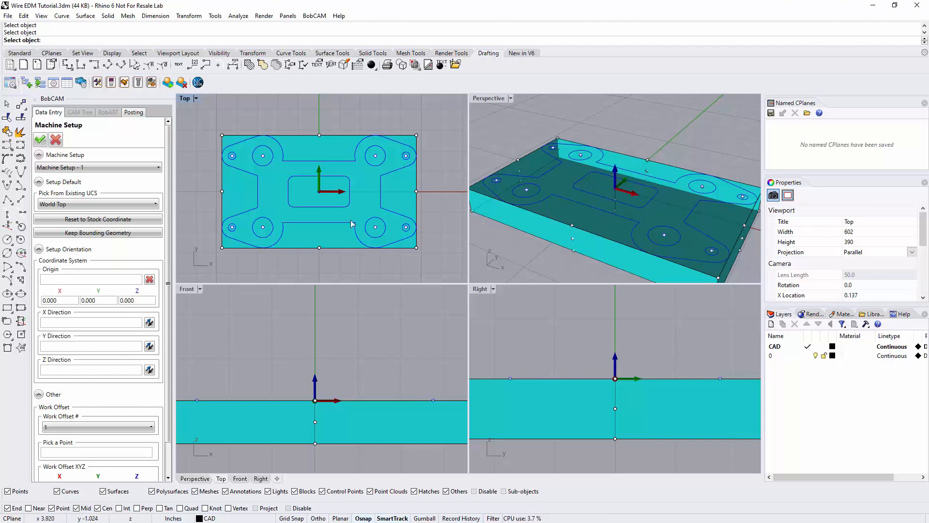
Step: Set the Z work offset of Machine Setup - 1 to 1.5 and finish the job setup
{"action": "scroll", "coordinate": [85, 239], "scroll_direction": "down", "scroll_amount": 3}
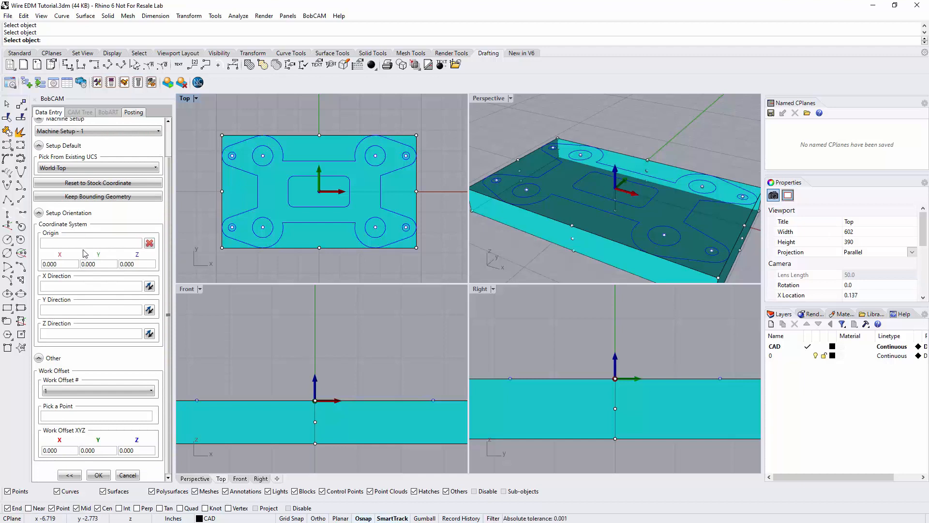
{"action": "left_click", "coordinate": [138, 451]}
{"action": "type", "text": "1.5"}
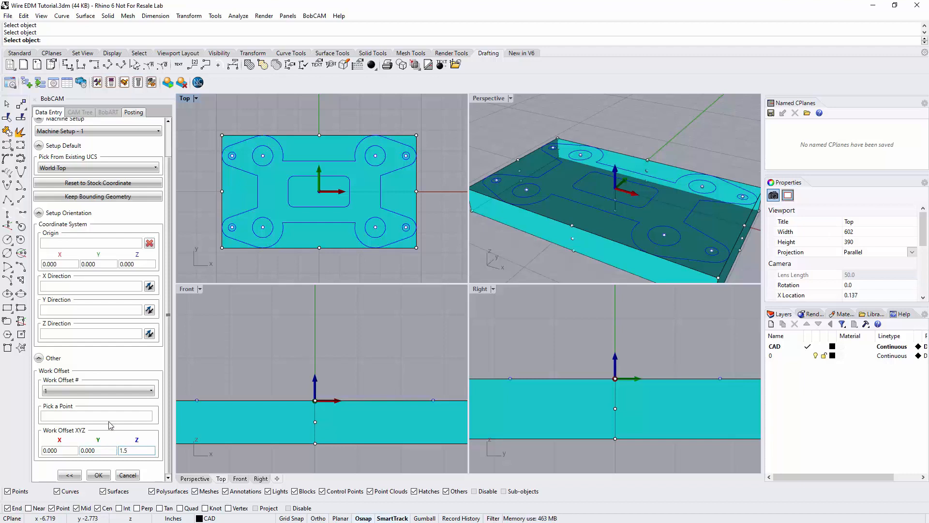
{"action": "left_click", "coordinate": [99, 476]}
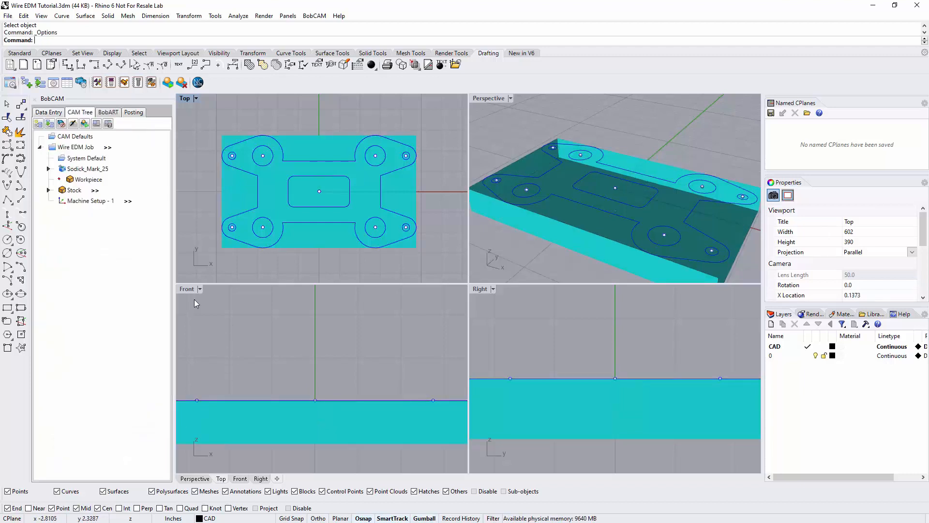
Step: Hide the stock and confirm its material as ToolSteel with a 0.010 wire diameter
{"action": "right_click", "coordinate": [74, 195]}
{"action": "left_click", "coordinate": [97, 237]}
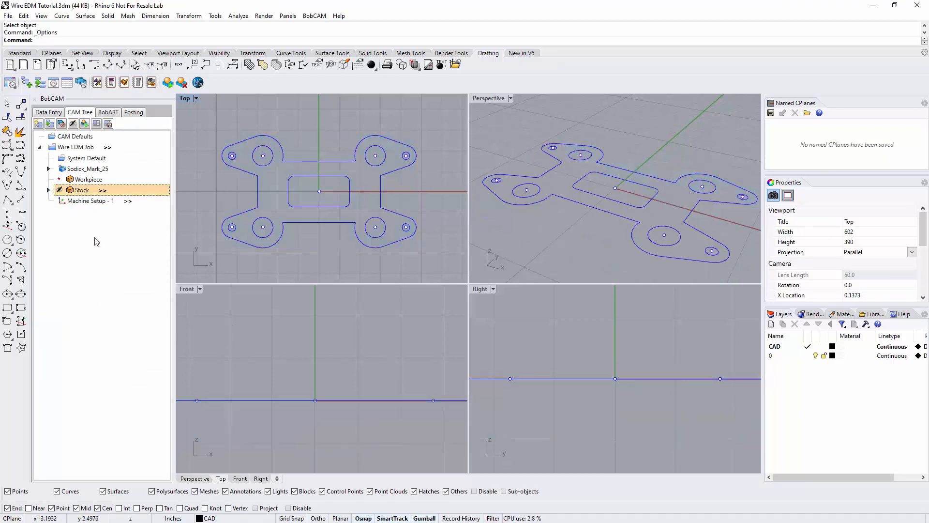
{"action": "left_click", "coordinate": [49, 191]}
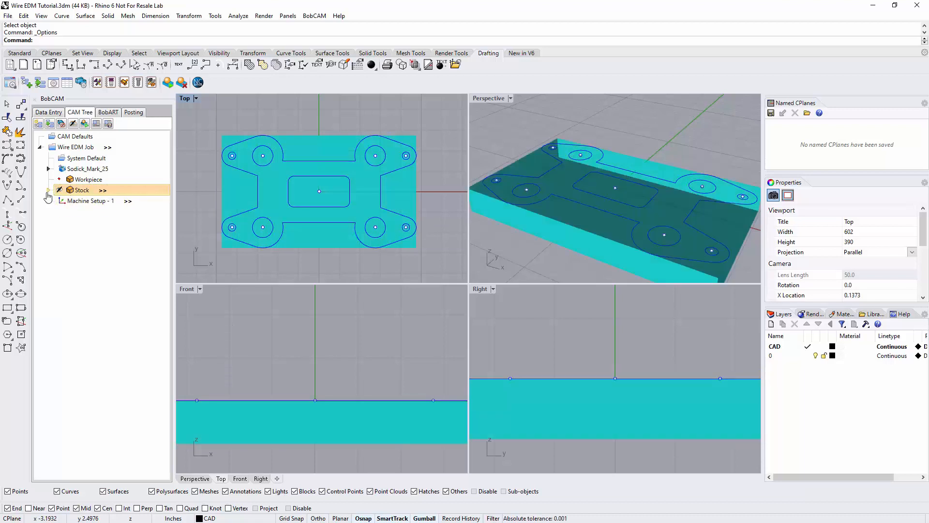
{"action": "left_click", "coordinate": [86, 201]}
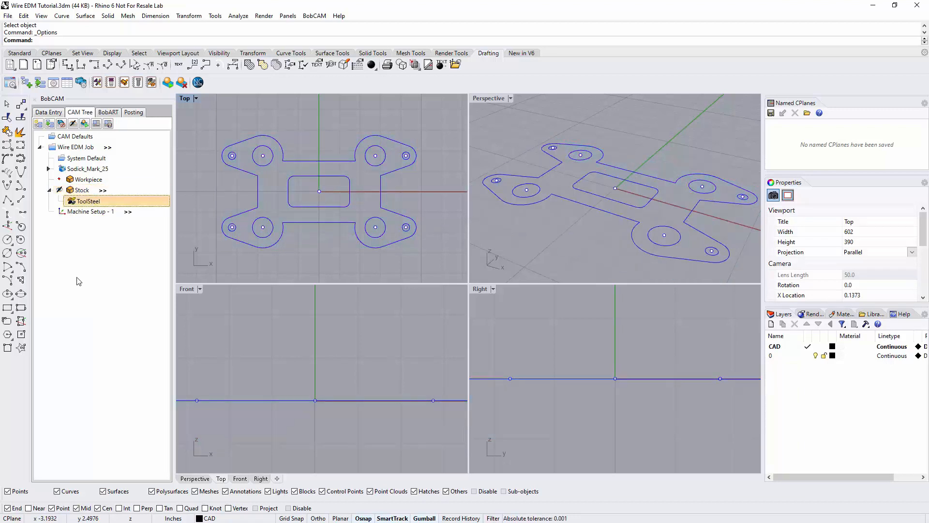
{"action": "right_click", "coordinate": [91, 199]}
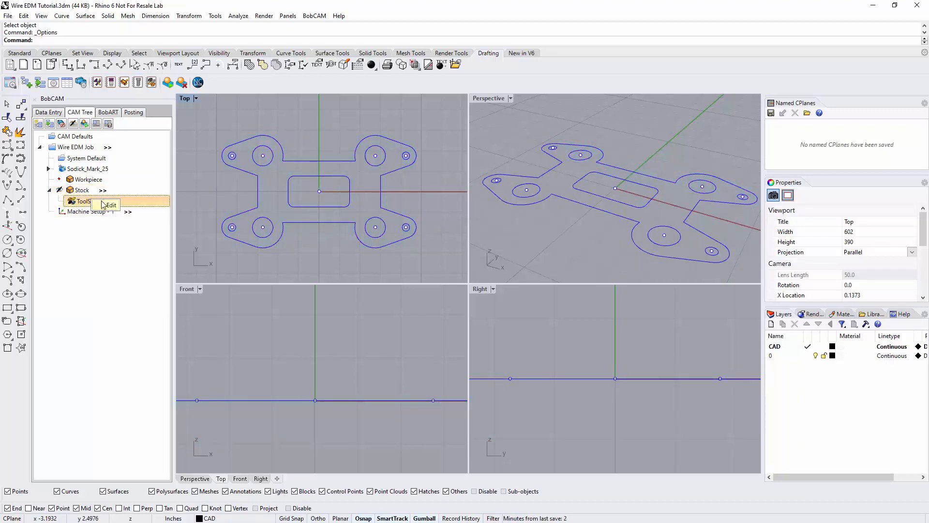
{"action": "left_click", "coordinate": [109, 205]}
{"action": "left_click", "coordinate": [475, 244]}
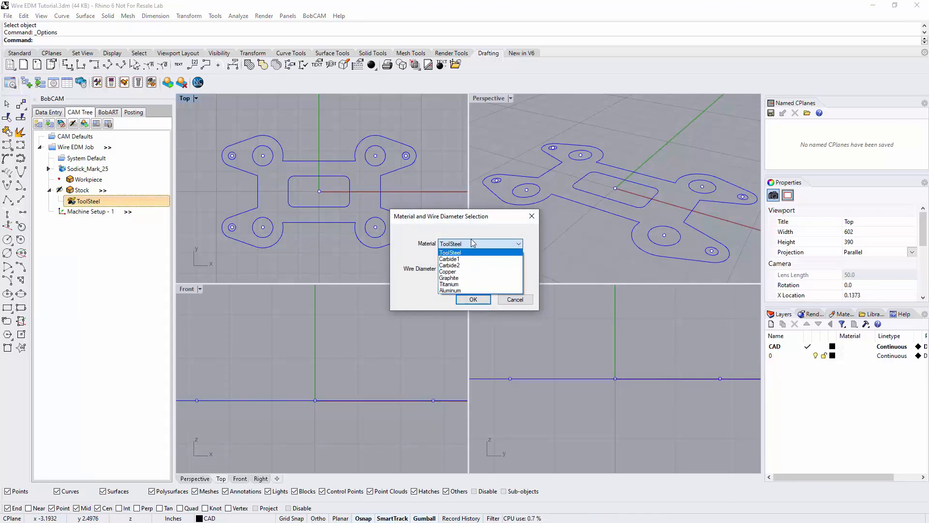
{"action": "left_click", "coordinate": [473, 242]}
{"action": "left_click", "coordinate": [472, 268]}
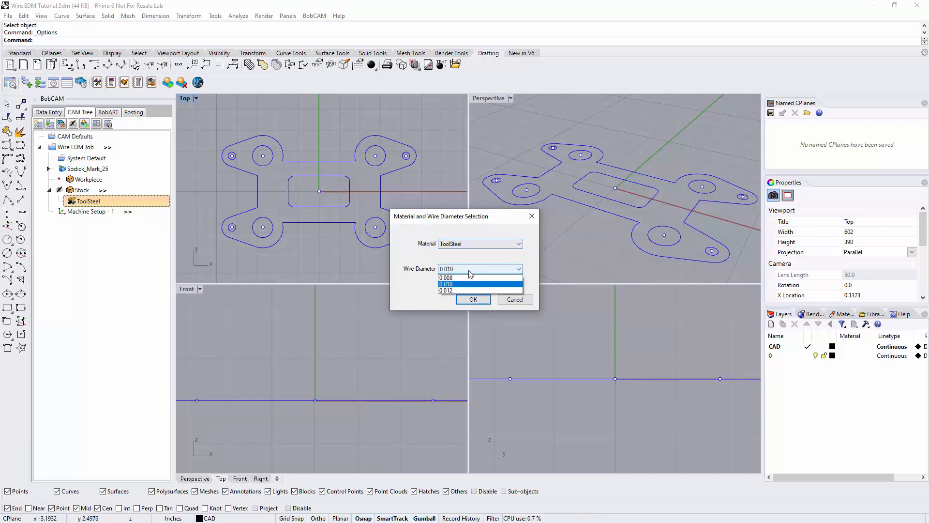
{"action": "left_click", "coordinate": [470, 270]}
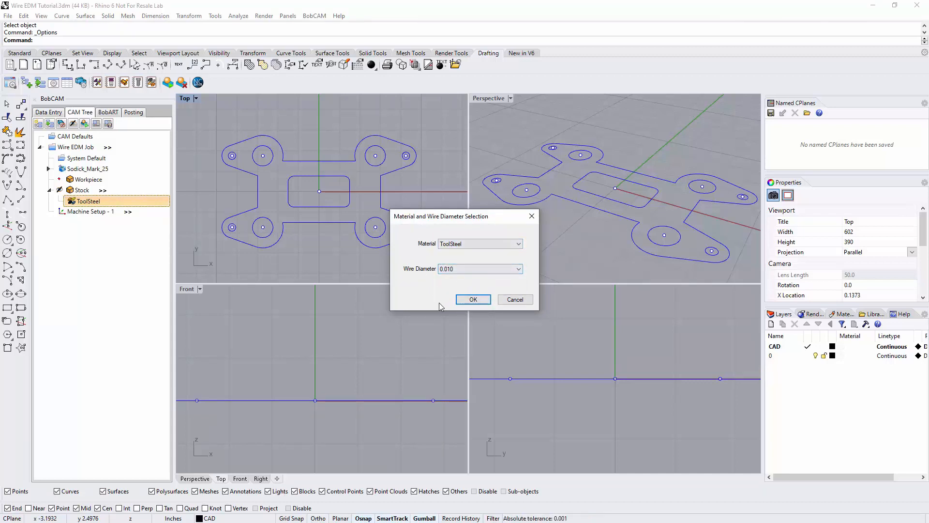
{"action": "left_click", "coordinate": [464, 301]}
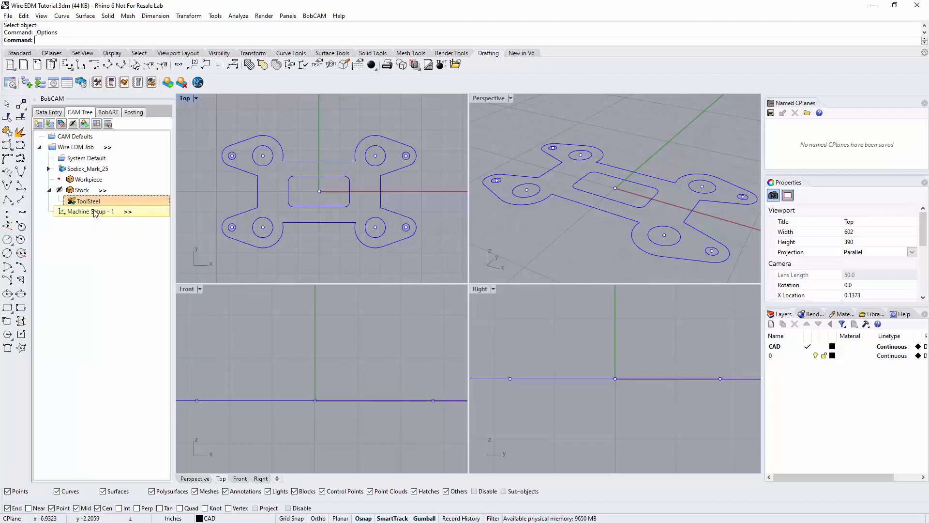
Step: Create a 2 Axis Inside feature under Machine Setup - 1 and pick the central rounded rectangle plus the four large and four small hole circles
{"action": "right_click", "coordinate": [95, 213]}
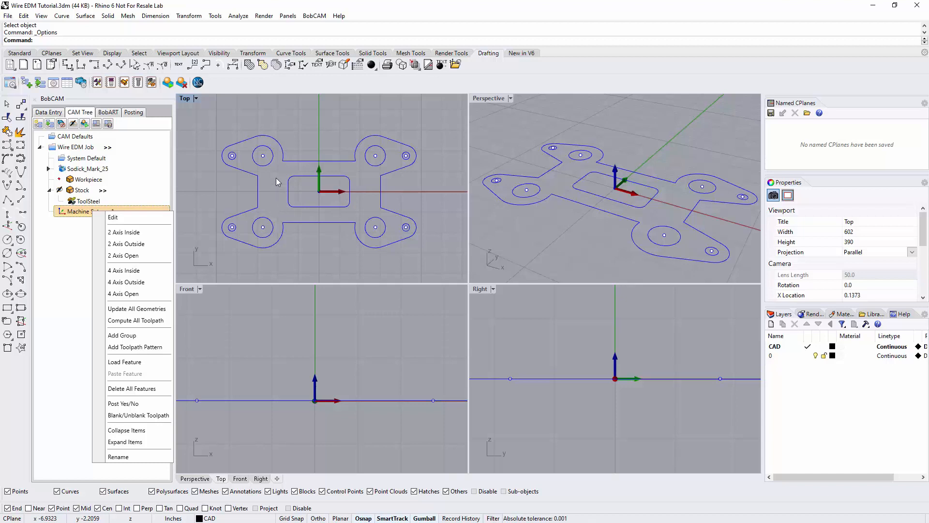
{"action": "left_click", "coordinate": [127, 232]}
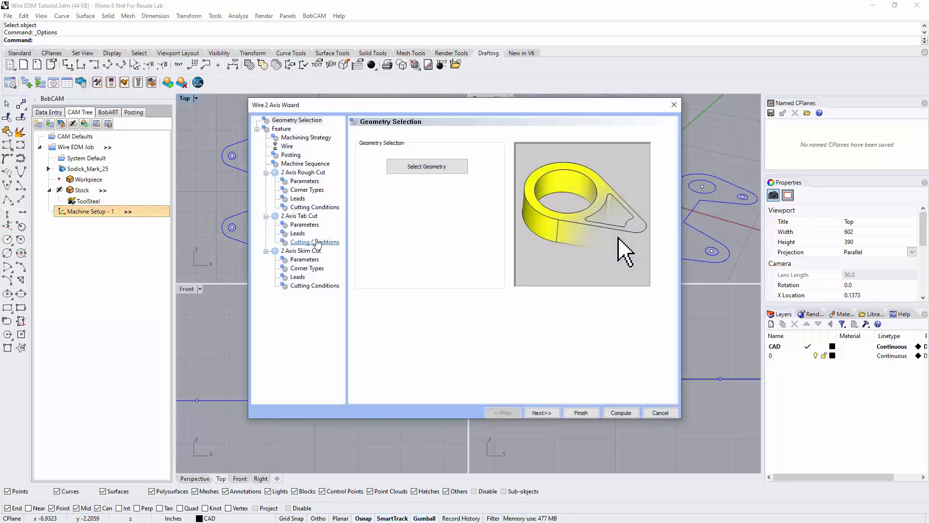
{"action": "left_click", "coordinate": [421, 166]}
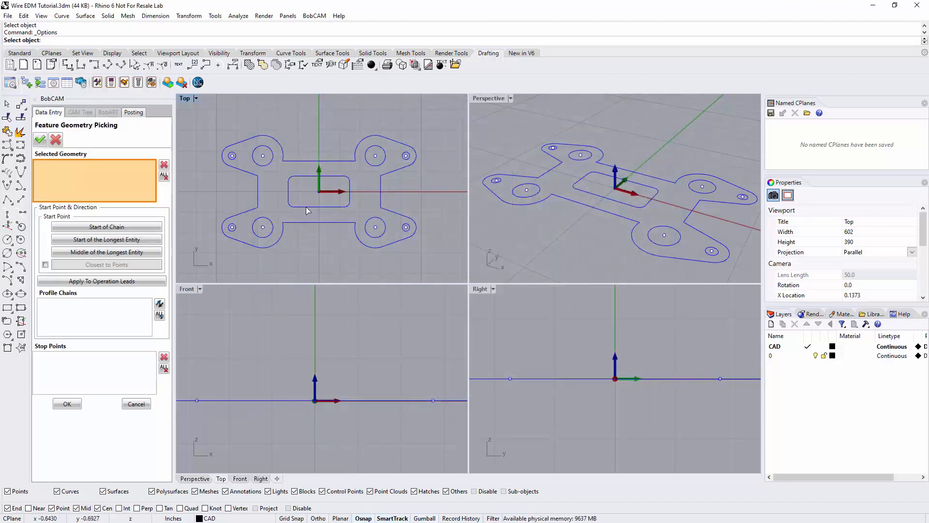
{"action": "left_click", "coordinate": [306, 207]}
{"action": "left_click", "coordinate": [271, 237]}
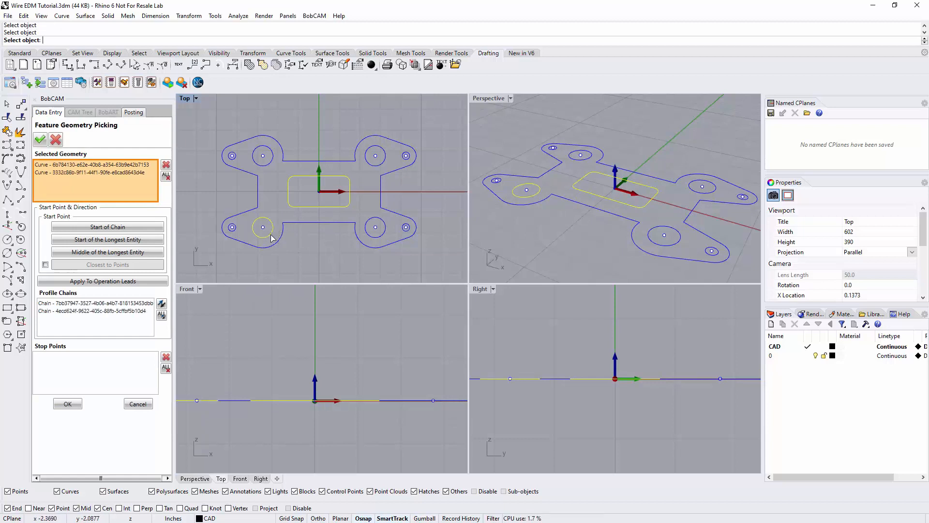
{"action": "left_click", "coordinate": [233, 233]}
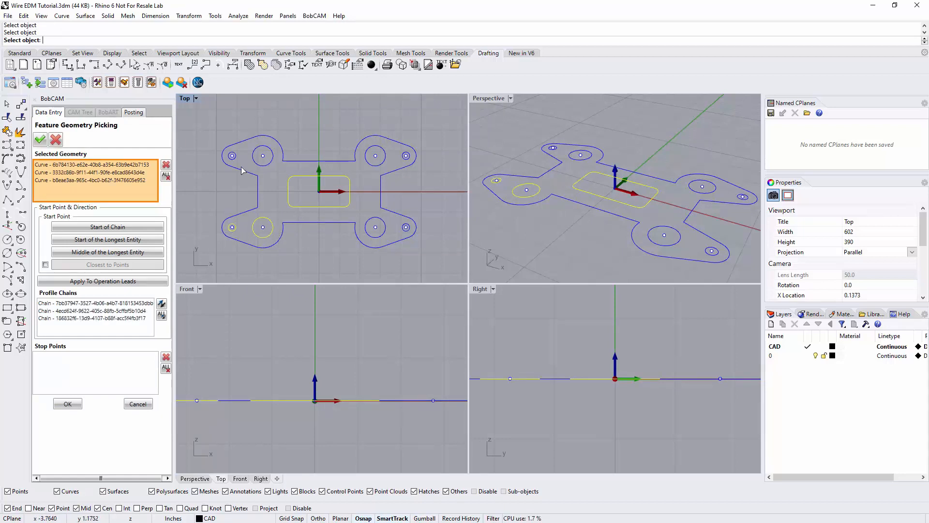
{"action": "left_click", "coordinate": [233, 157]}
{"action": "left_click", "coordinate": [260, 168]}
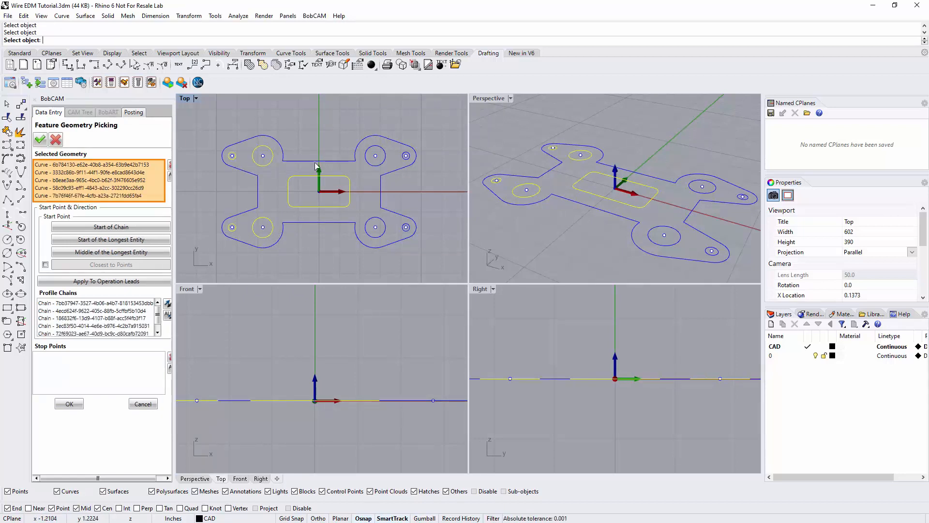
{"action": "left_click", "coordinate": [377, 167]}
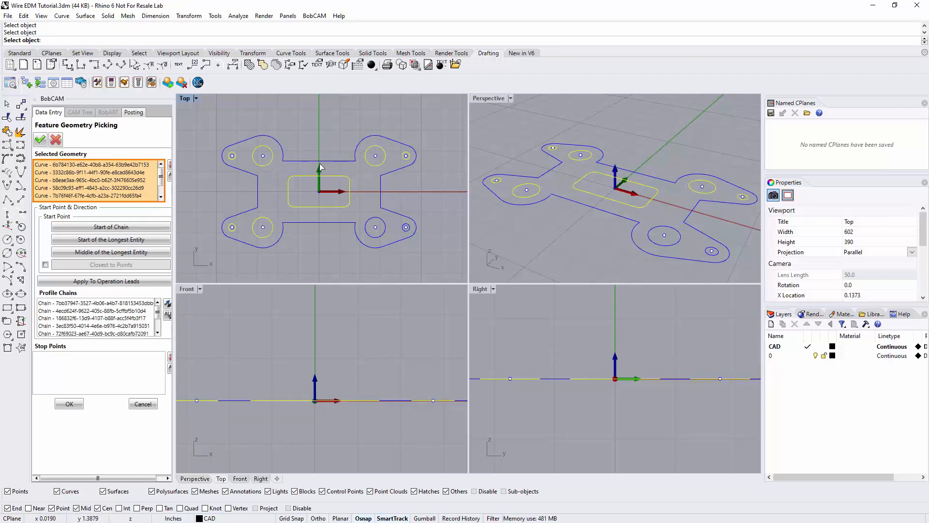
{"action": "left_click", "coordinate": [385, 232]}
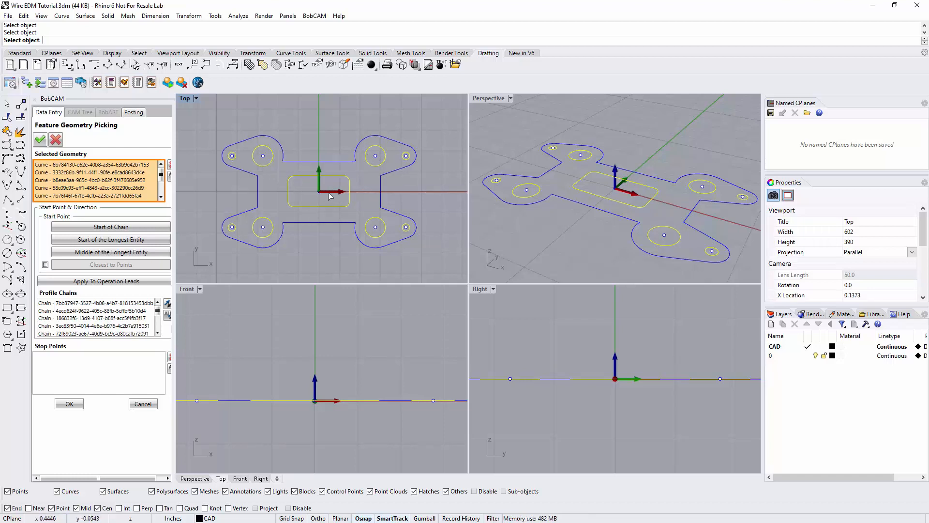
Step: Examine the start points and directions of the profile chains around the rectangle and holes, and accept the picked geometry
{"action": "left_click", "coordinate": [118, 304]}
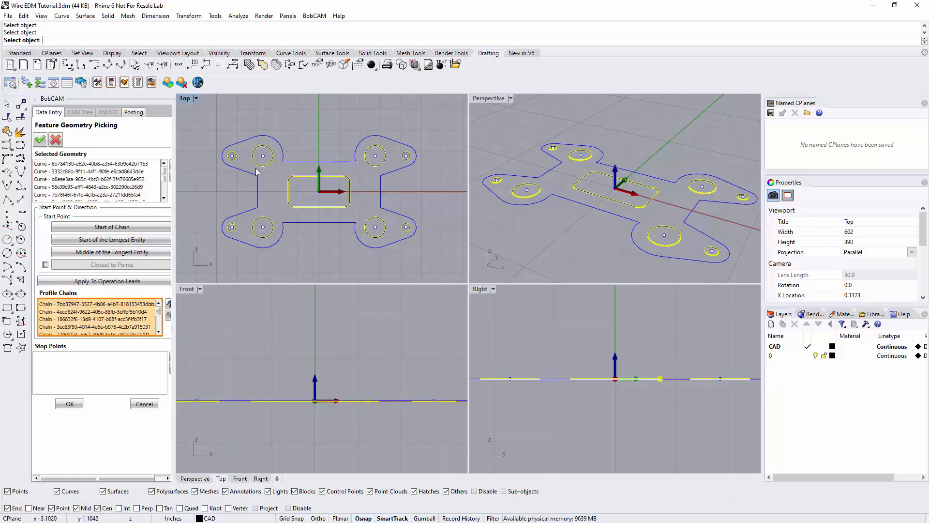
{"action": "scroll", "coordinate": [319, 193], "scroll_direction": "up", "scroll_amount": 5}
{"action": "scroll", "coordinate": [336, 193], "scroll_direction": "up", "scroll_amount": 4}
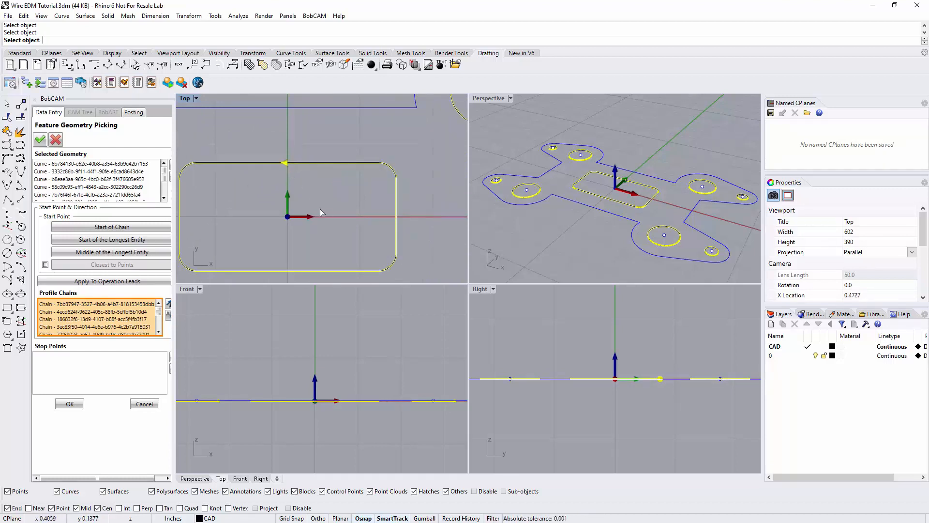
{"action": "scroll", "coordinate": [324, 211], "scroll_direction": "down", "scroll_amount": 6}
{"action": "scroll", "coordinate": [372, 267], "scroll_direction": "up", "scroll_amount": 5}
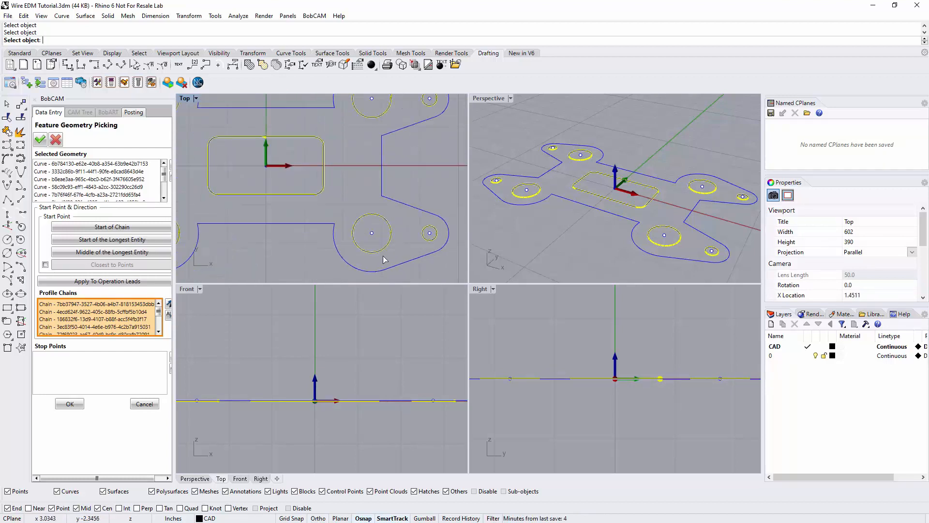
{"action": "scroll", "coordinate": [362, 219], "scroll_direction": "down", "scroll_amount": 5}
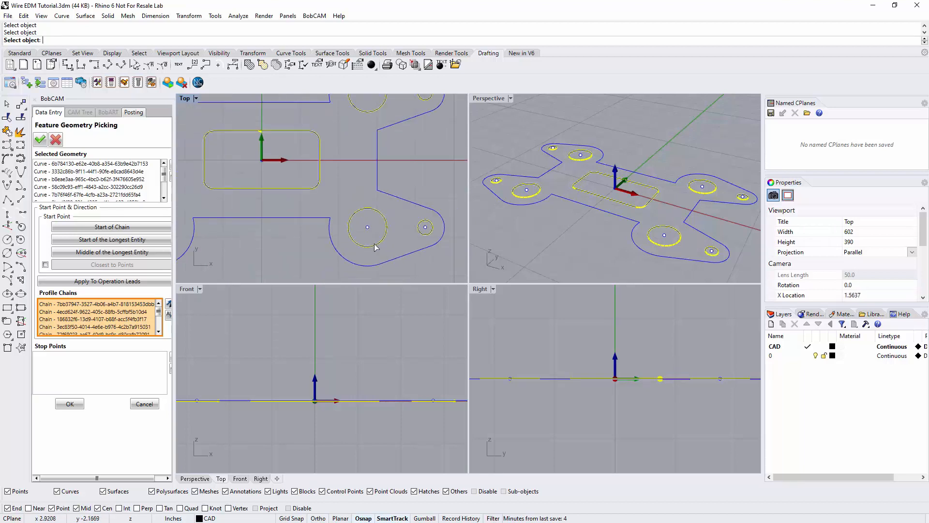
{"action": "left_click", "coordinate": [67, 406]}
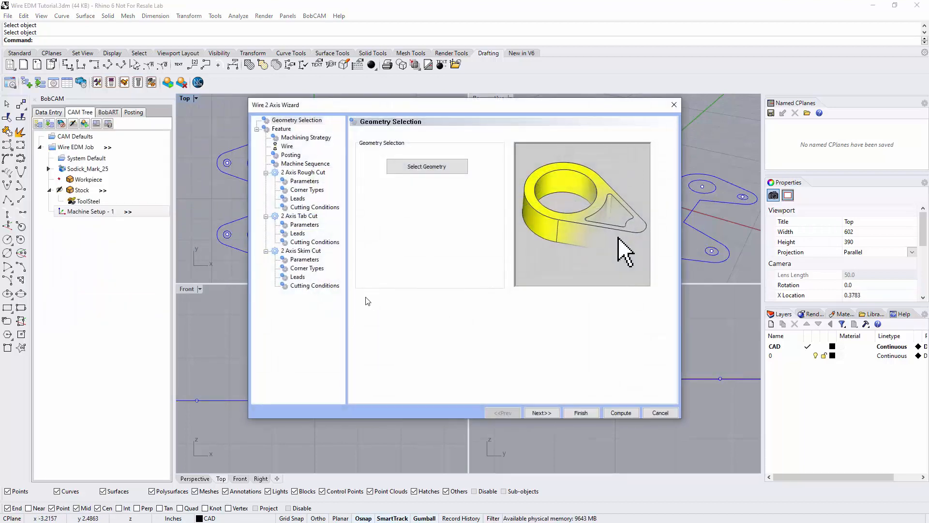
Step: Keep the feature's upper and lower guides at 0.0500 and set the glue stop option to No Glue Stop
{"action": "left_click", "coordinate": [540, 413]}
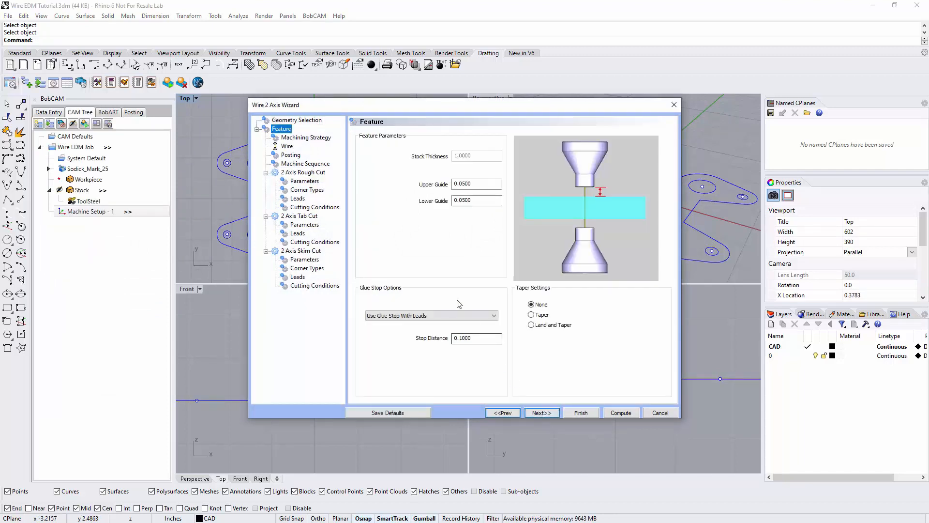
{"action": "left_click", "coordinate": [482, 184]}
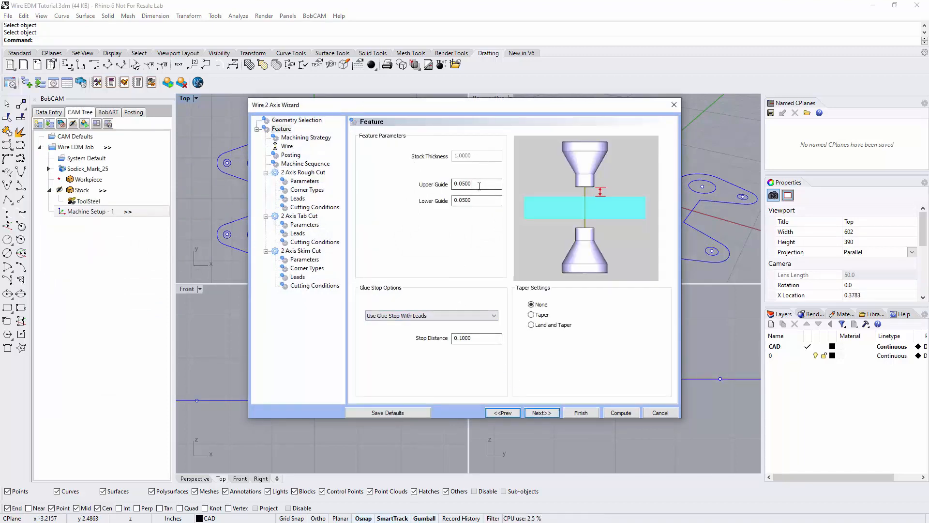
{"action": "left_click", "coordinate": [480, 199]}
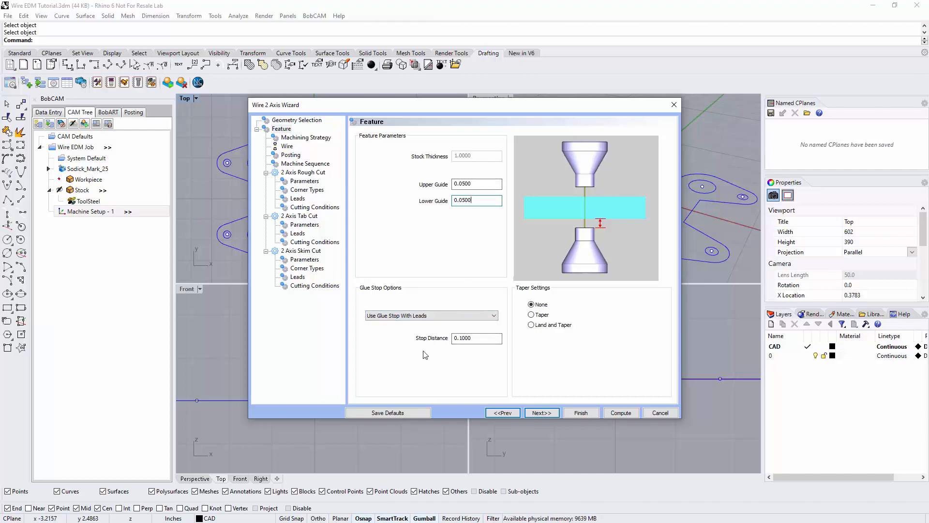
{"action": "left_click", "coordinate": [427, 316]}
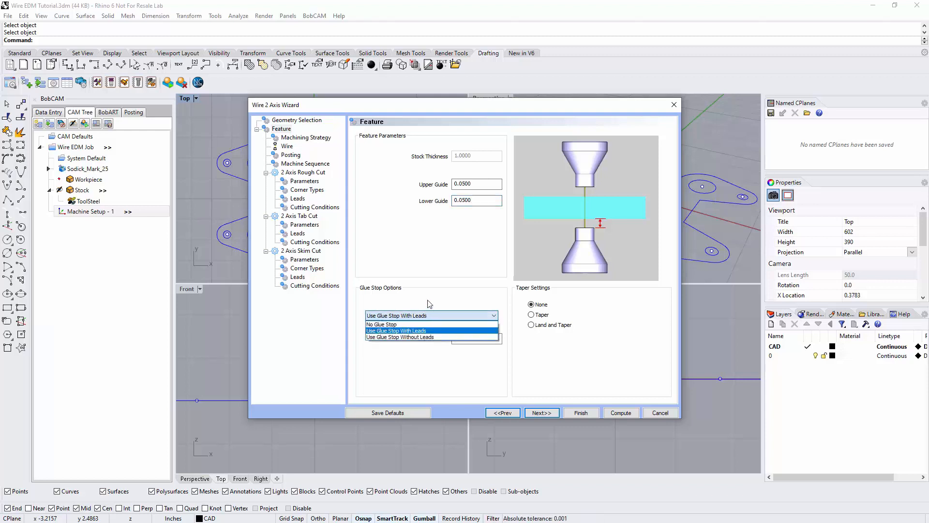
{"action": "left_click", "coordinate": [416, 333]}
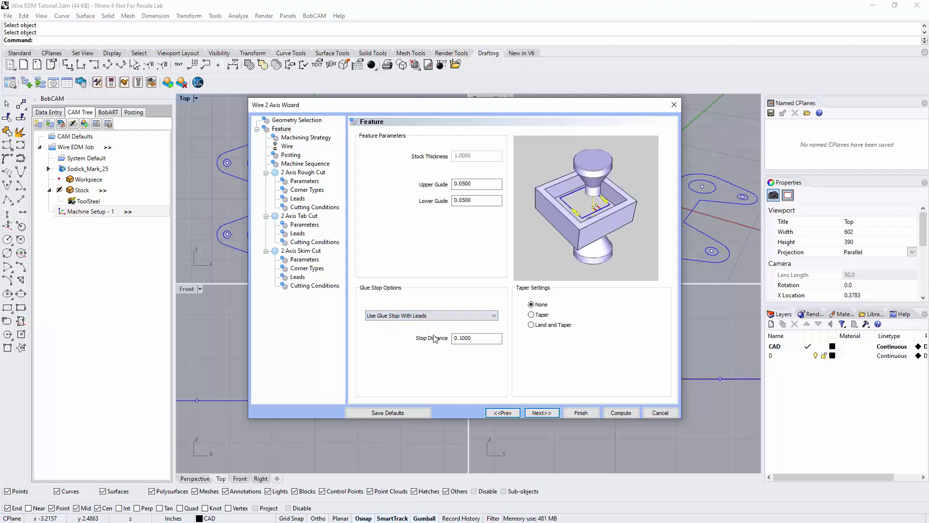
{"action": "left_click_drag", "start_coordinate": [477, 338], "coordinate": [454, 339]}
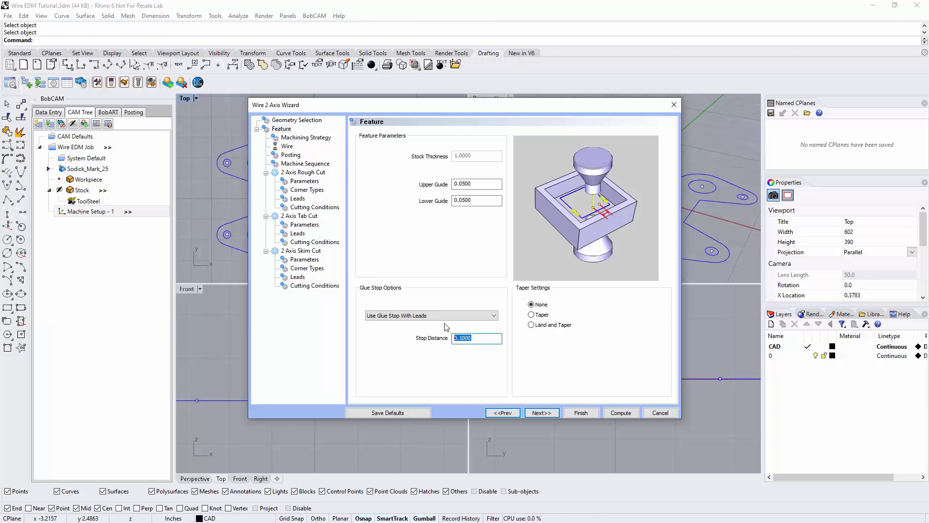
{"action": "left_click", "coordinate": [431, 316]}
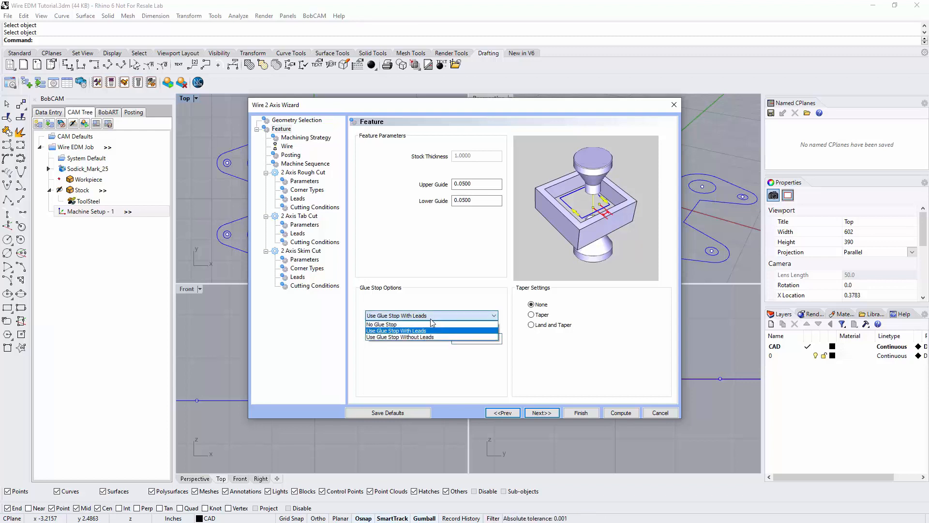
{"action": "left_click", "coordinate": [427, 324]}
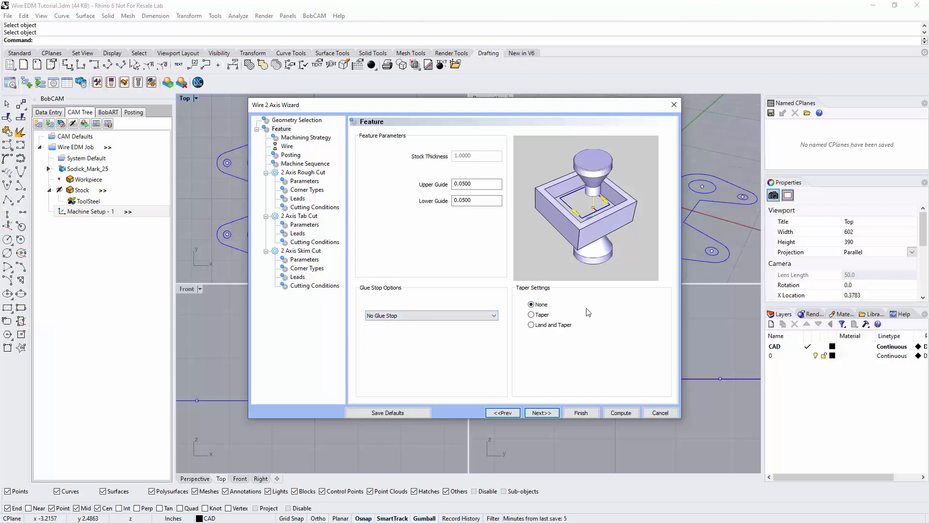
Step: Try the Taper and Land and Taper settings for the feature, and return the taper setting to None
{"action": "left_click", "coordinate": [533, 306]}
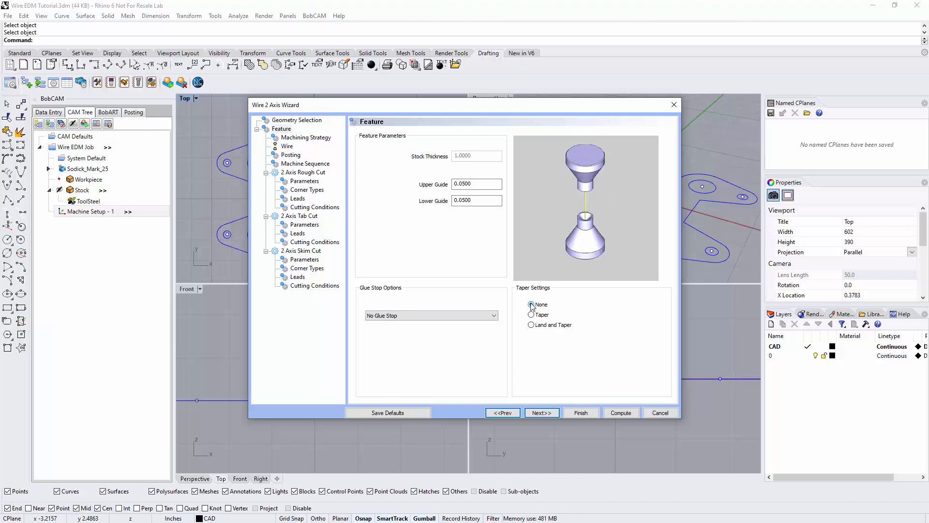
{"action": "left_click", "coordinate": [531, 315]}
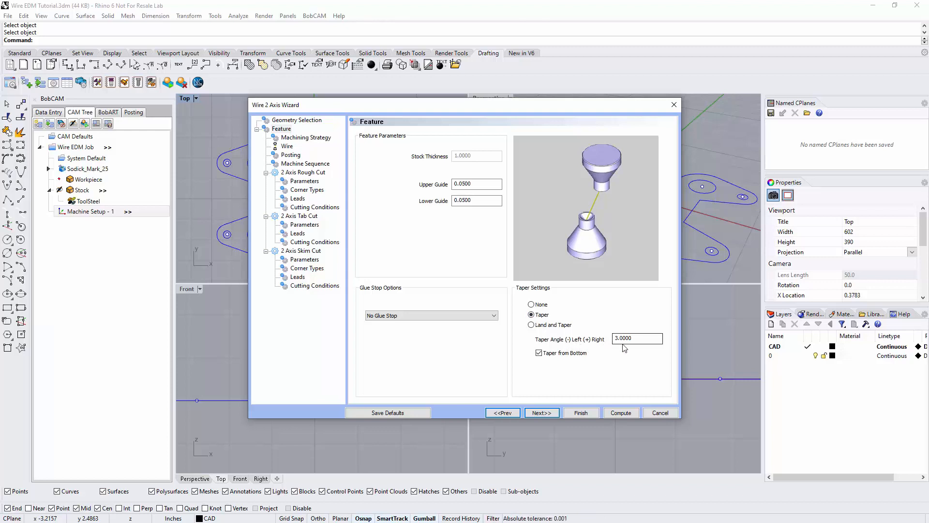
{"action": "left_click", "coordinate": [539, 354]}
{"action": "left_click", "coordinate": [538, 354]}
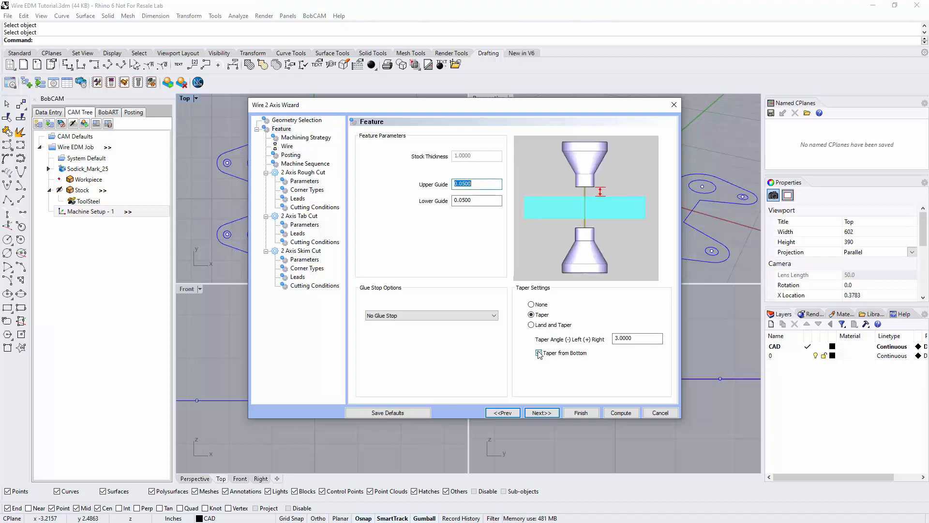
{"action": "left_click", "coordinate": [532, 325]}
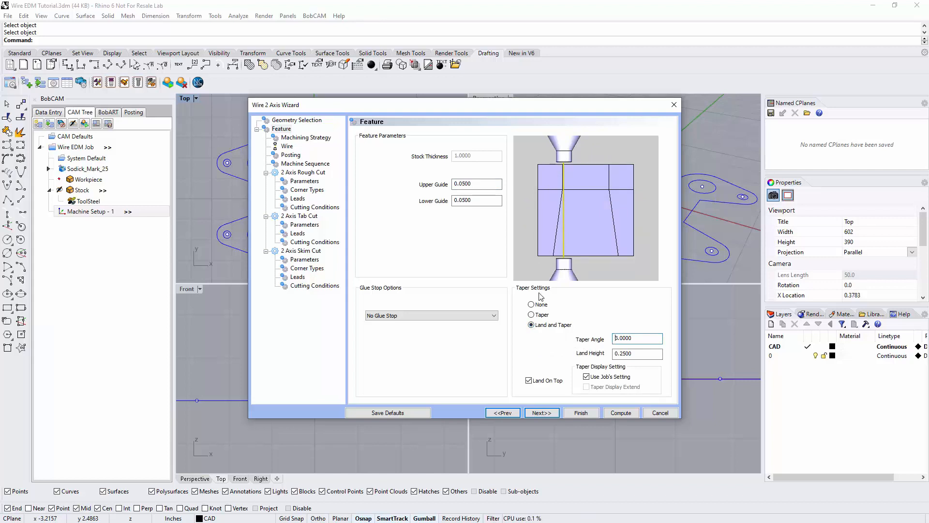
{"action": "left_click", "coordinate": [531, 305]}
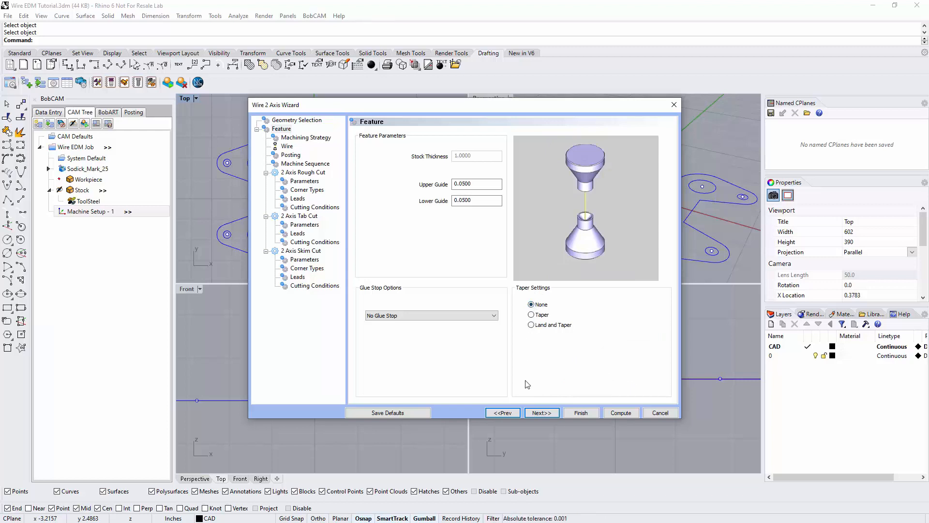
Step: Proceed to the machining strategy, select 2 Axis Inside Strategy 1 and highlight its skim cut among the current operations
{"action": "left_click", "coordinate": [539, 412]}
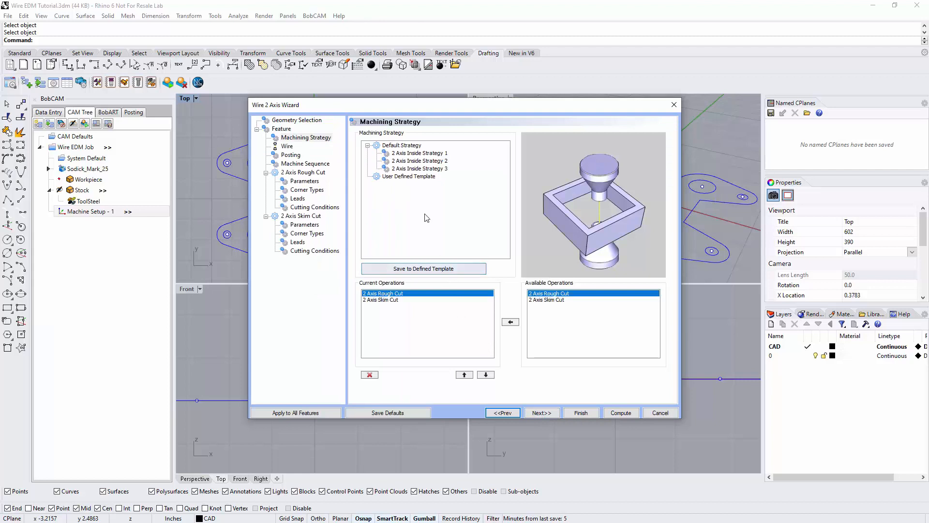
{"action": "left_click", "coordinate": [412, 154]}
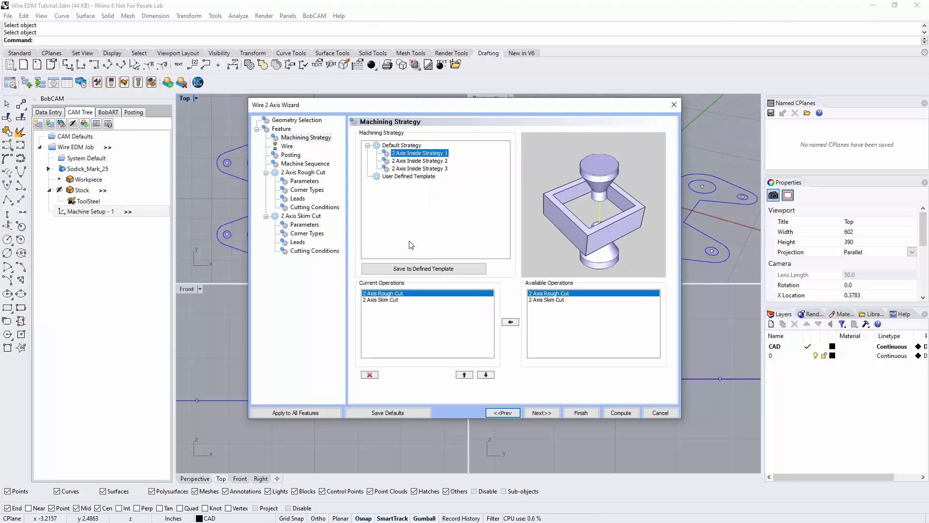
{"action": "left_click", "coordinate": [381, 300]}
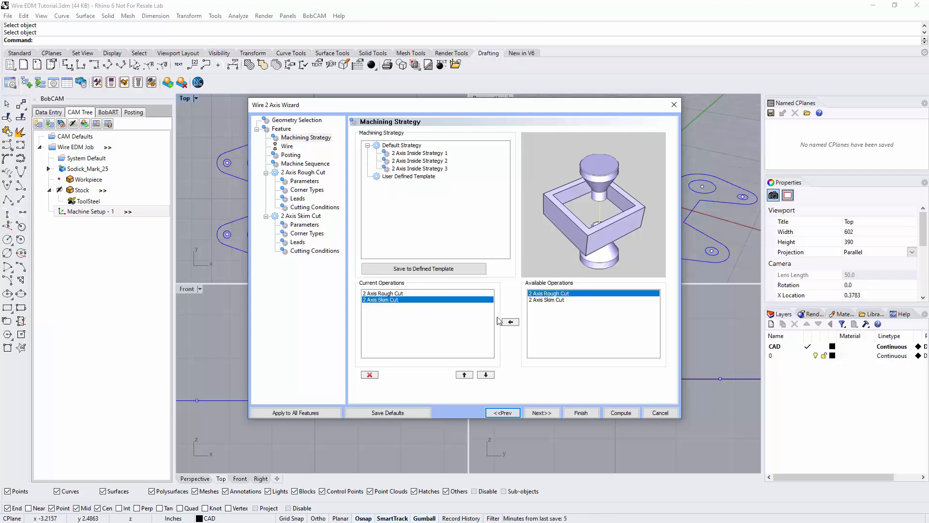
Step: Add two extra 2 Axis Skim Cut operations to the current operations and remove both again
{"action": "left_click", "coordinate": [540, 300]}
{"action": "left_click", "coordinate": [510, 322]}
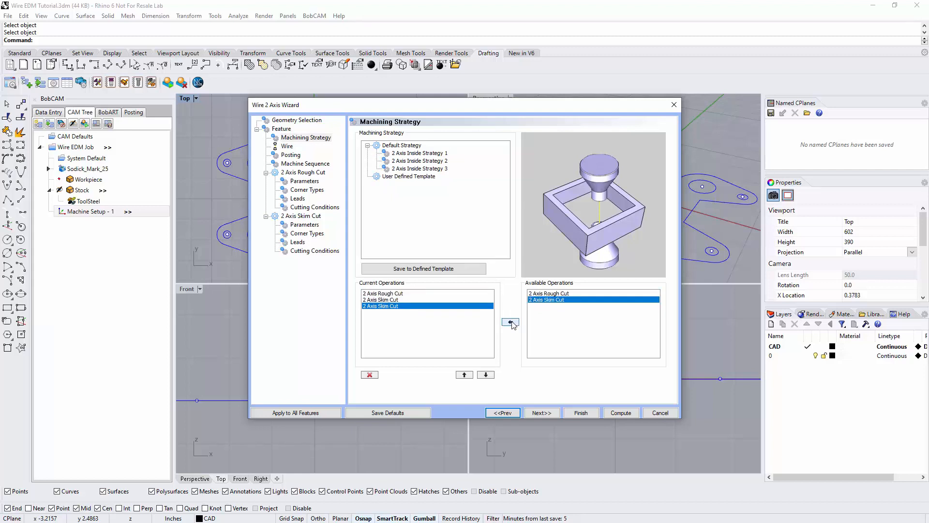
{"action": "left_click", "coordinate": [510, 322]}
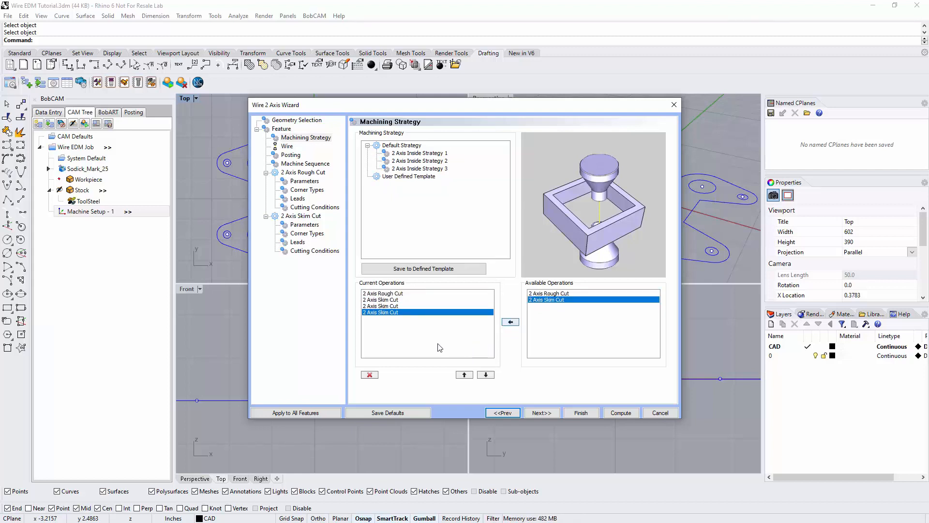
{"action": "left_click", "coordinate": [371, 375]}
{"action": "left_click", "coordinate": [372, 376]}
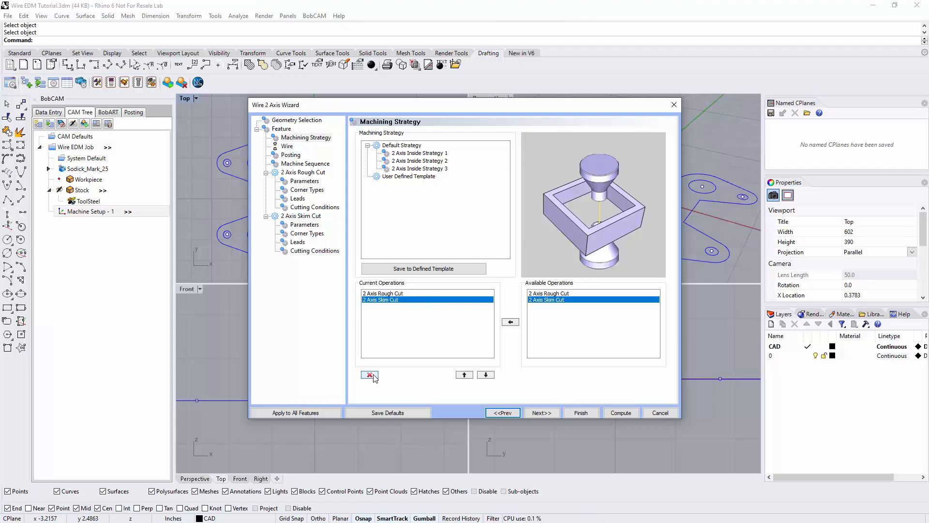
Step: Proceed to the wire parameters, try enabling the starting cutting condition and disable it again
{"action": "left_click", "coordinate": [539, 413]}
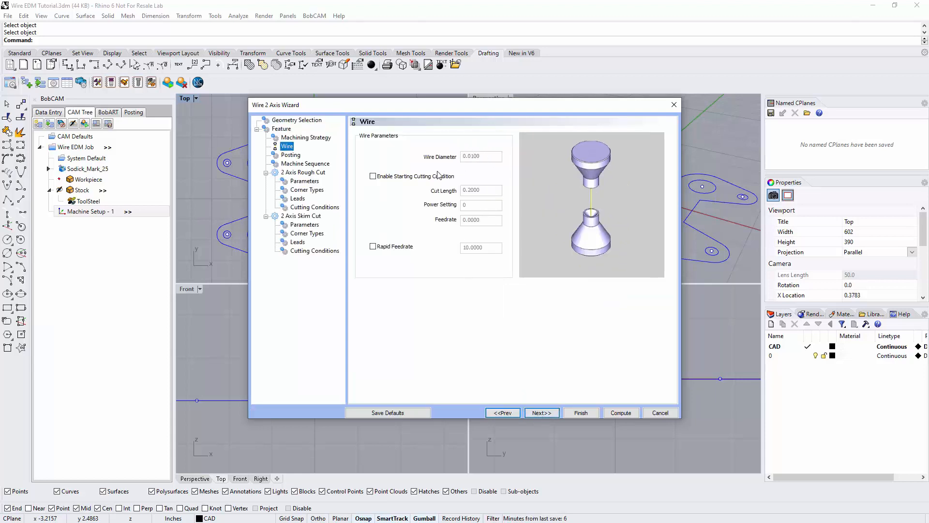
{"action": "left_click", "coordinate": [373, 176]}
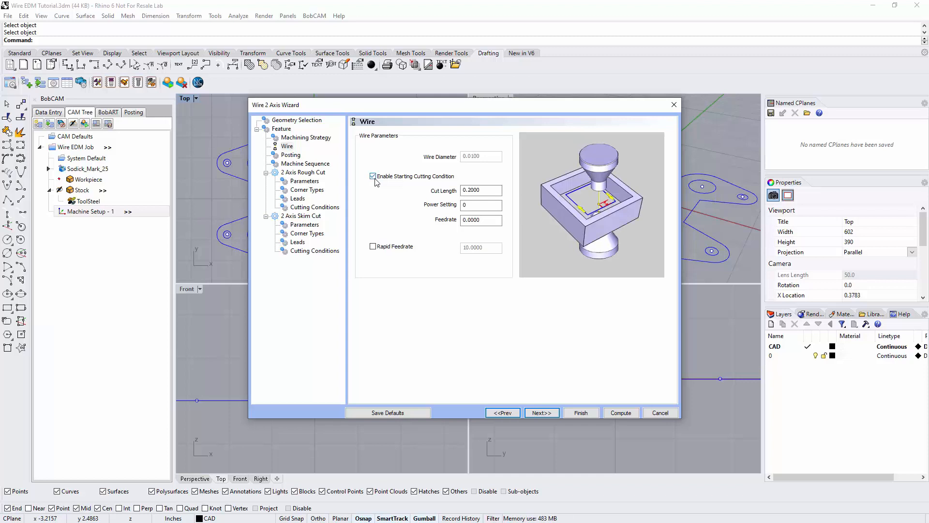
{"action": "left_click", "coordinate": [373, 176]}
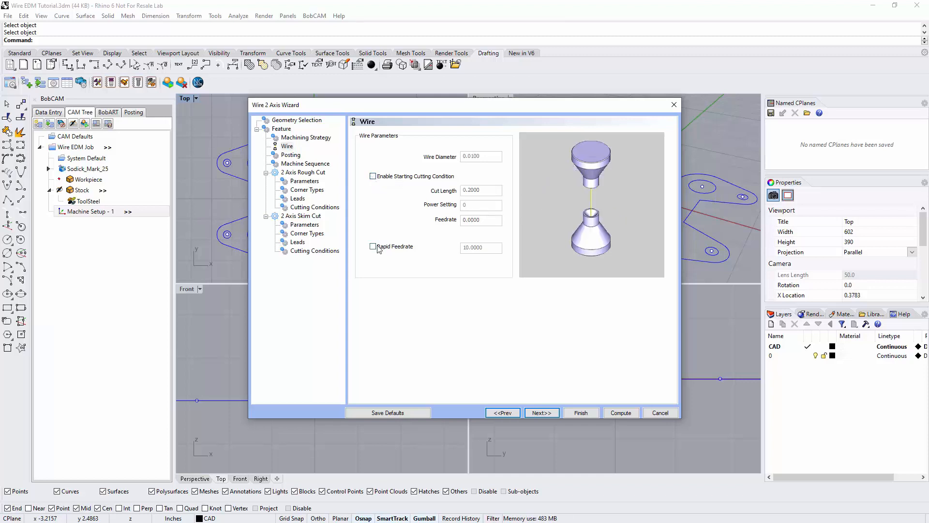
Step: Proceed to the posting settings and examine the arc/spline output tolerance and the available work offset numbers
{"action": "left_click", "coordinate": [541, 413]}
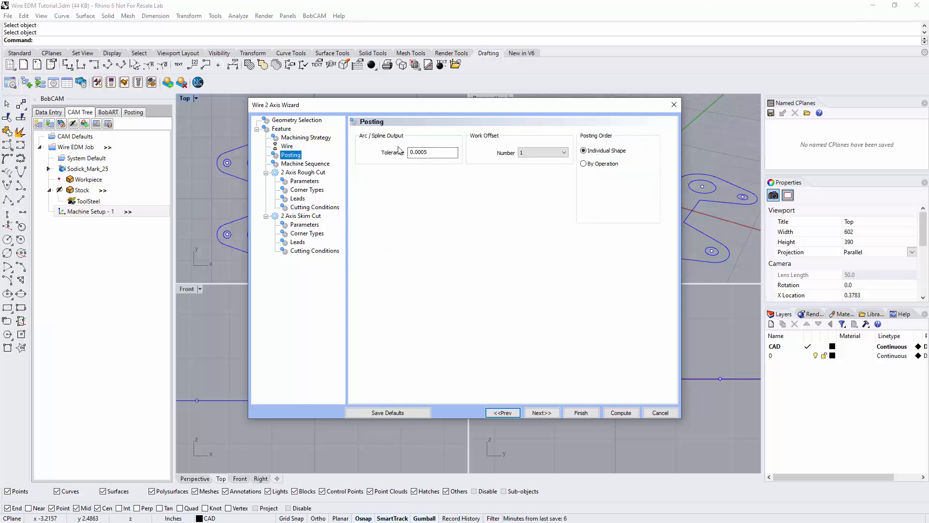
{"action": "left_click", "coordinate": [438, 152]}
{"action": "left_click", "coordinate": [545, 153]}
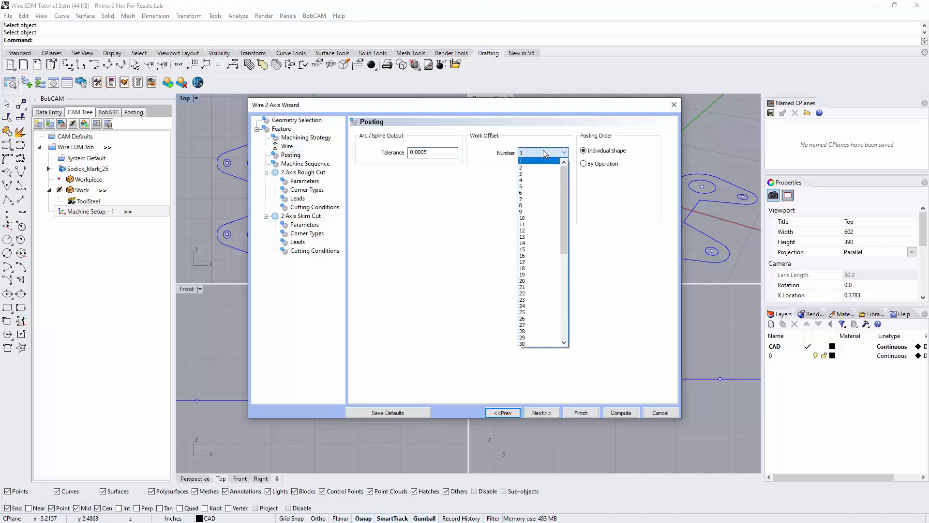
{"action": "left_click", "coordinate": [543, 152]}
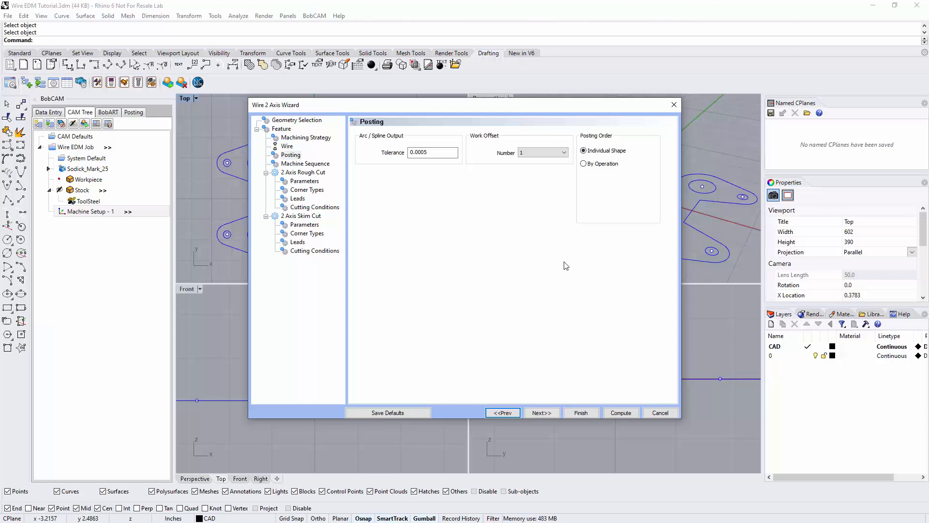
Step: Proceed to the machine sequence, try the No Sorting and Y Direction sort orders, and set the order to X Direction
{"action": "left_click", "coordinate": [544, 411]}
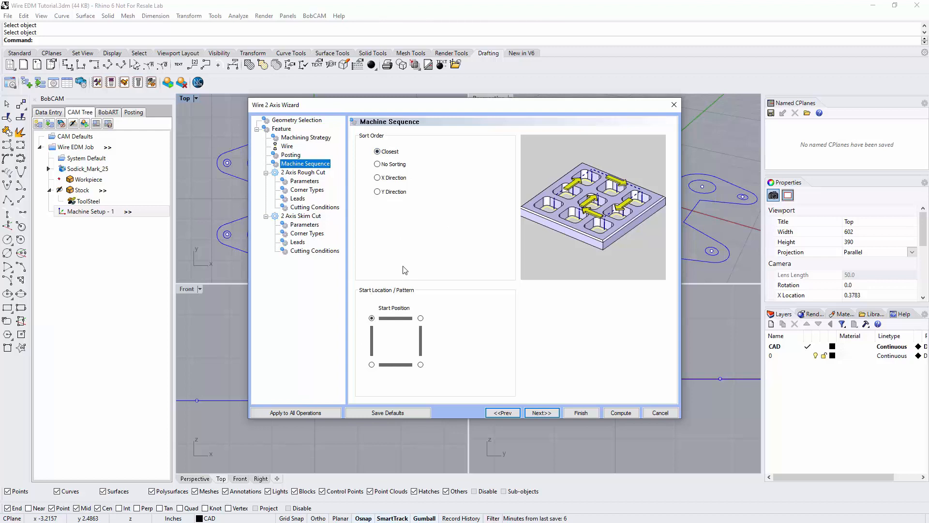
{"action": "left_click", "coordinate": [382, 167]}
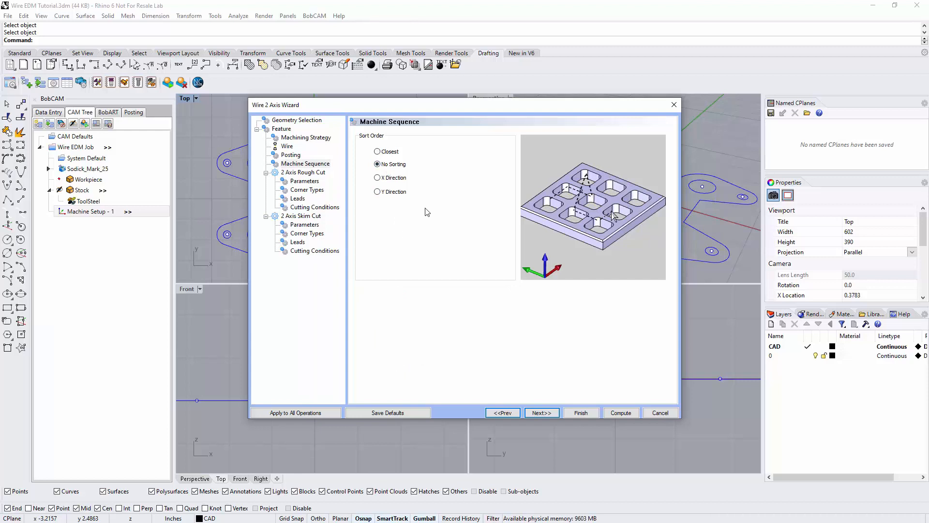
{"action": "left_click", "coordinate": [379, 178]}
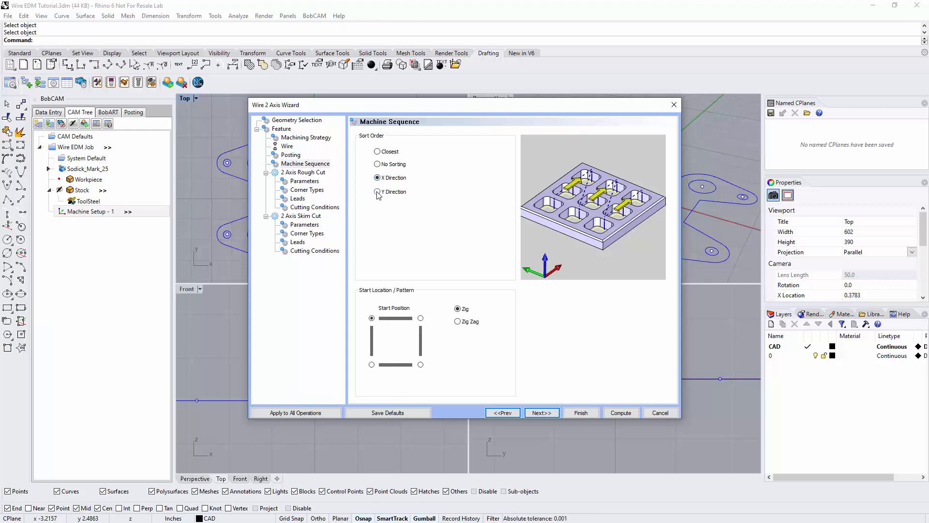
{"action": "left_click", "coordinate": [378, 192]}
{"action": "left_click", "coordinate": [378, 178]}
Step: Proceed to the rough cut parameters, try the Coreless pattern and return the pattern to Standard Profile
{"action": "left_click", "coordinate": [542, 412]}
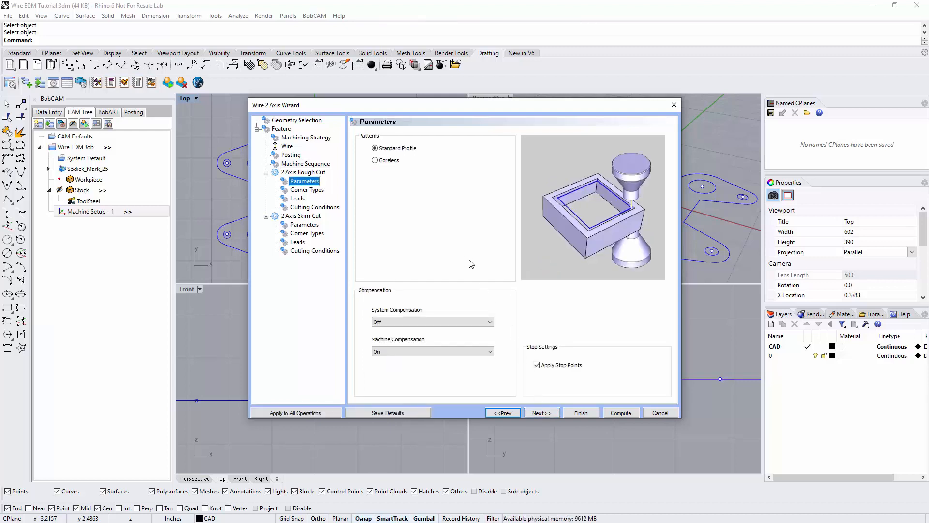
{"action": "left_click", "coordinate": [396, 150]}
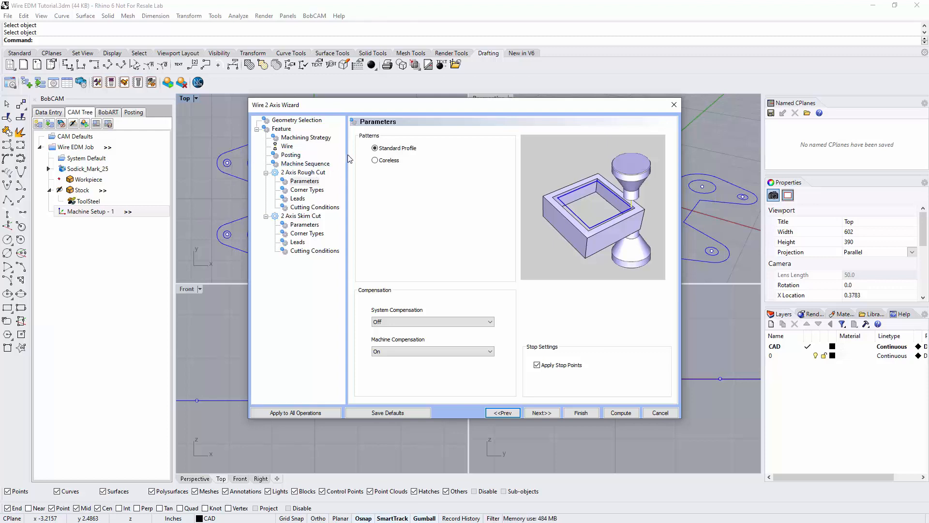
{"action": "left_click", "coordinate": [375, 160]}
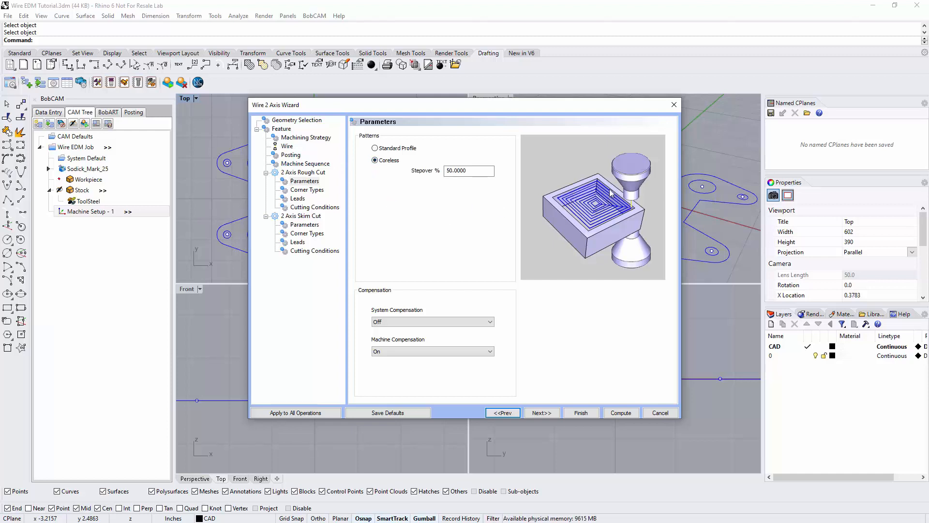
{"action": "left_click", "coordinate": [385, 149]}
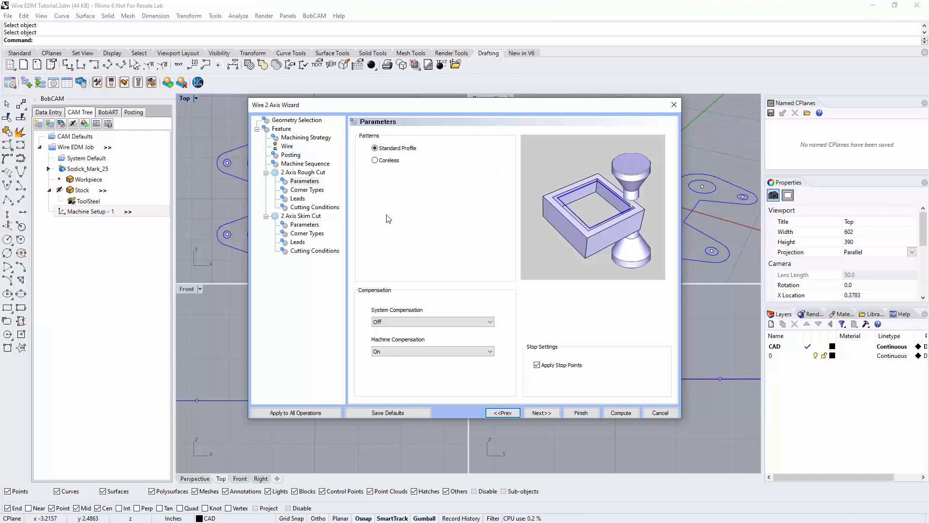
Step: Keep the rough cut's system compensation Off and machine compensation On, and toggle the Apply Stop Points setting
{"action": "left_click", "coordinate": [405, 323]}
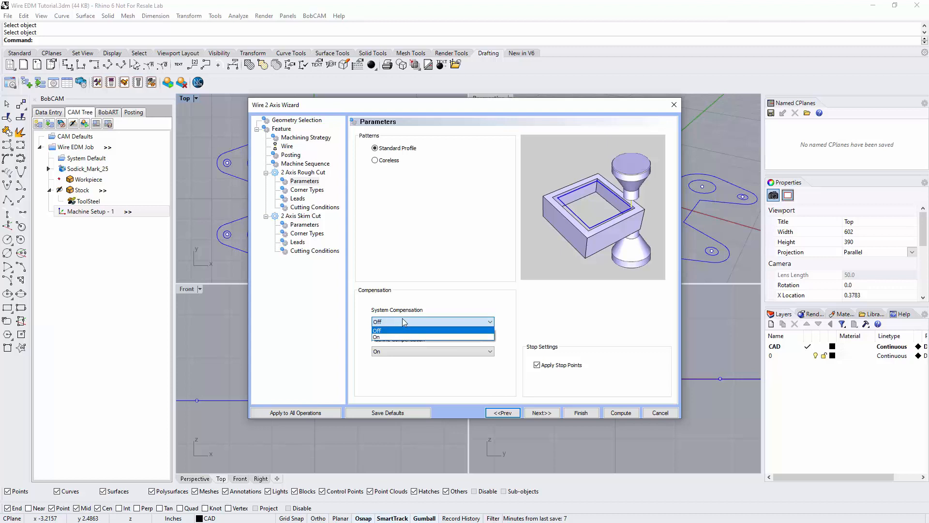
{"action": "left_click", "coordinate": [405, 331]}
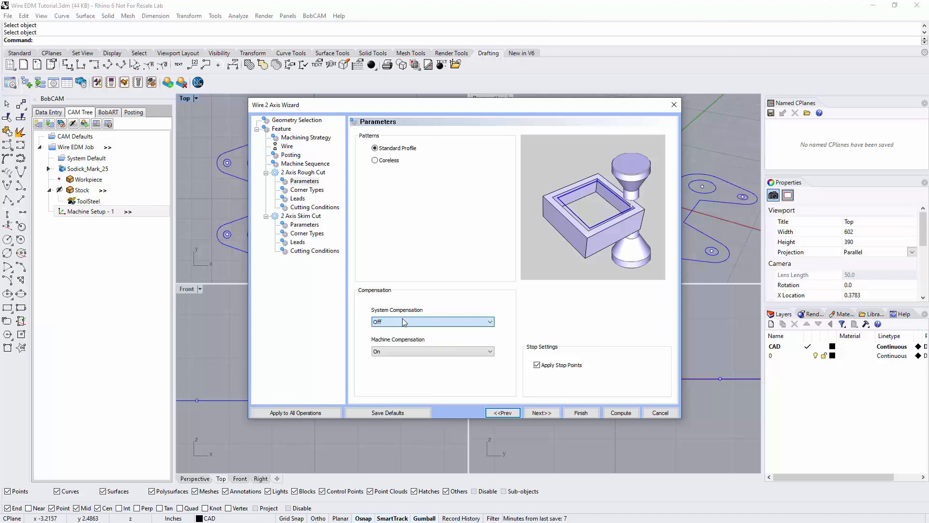
{"action": "left_click", "coordinate": [406, 352]}
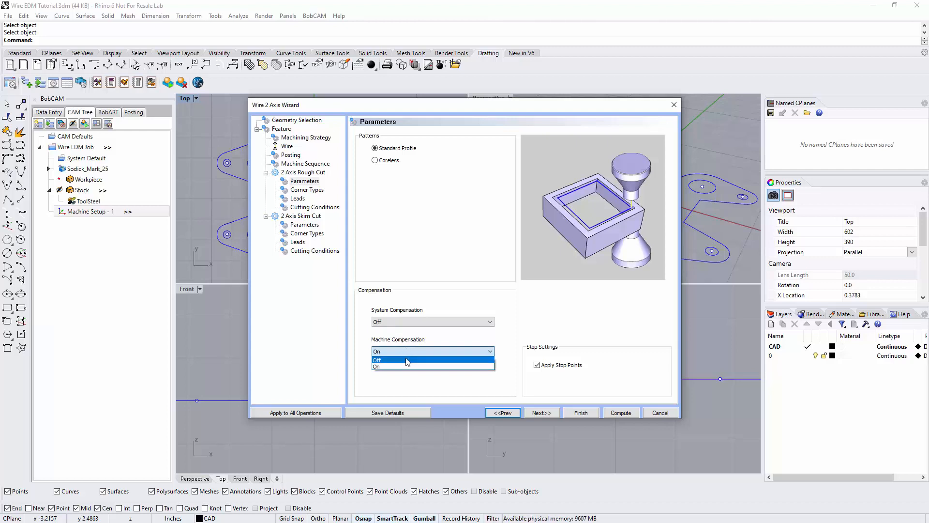
{"action": "left_click", "coordinate": [409, 367]}
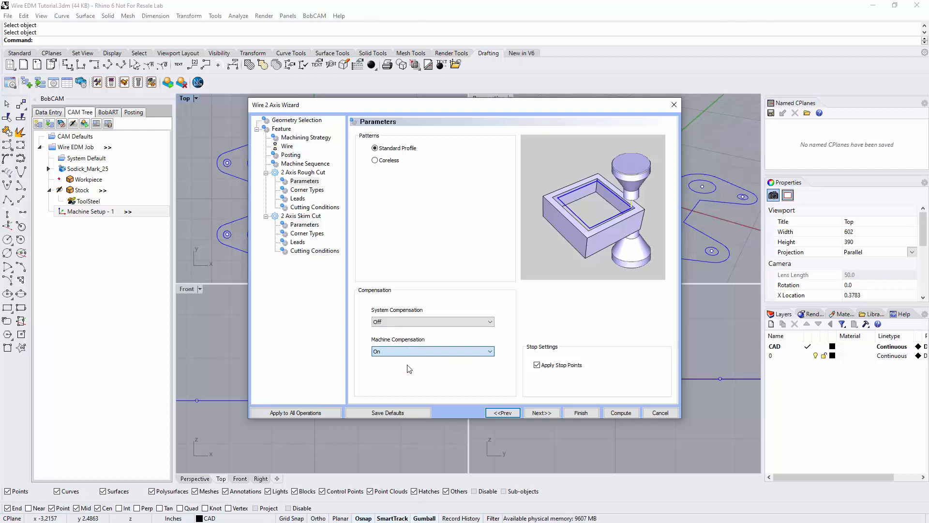
{"action": "left_click", "coordinate": [537, 365]}
Step: Try the Round, Loop Radius, Loop Length, Triangle and Bisect Line external corners for the rough cut, and return them to Sharp
{"action": "left_click", "coordinate": [542, 412]}
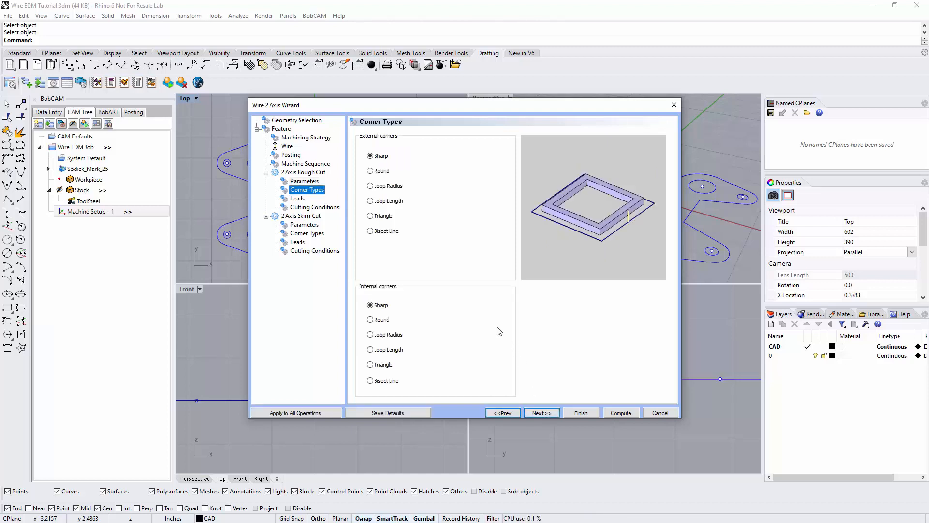
{"action": "left_click", "coordinate": [384, 160]}
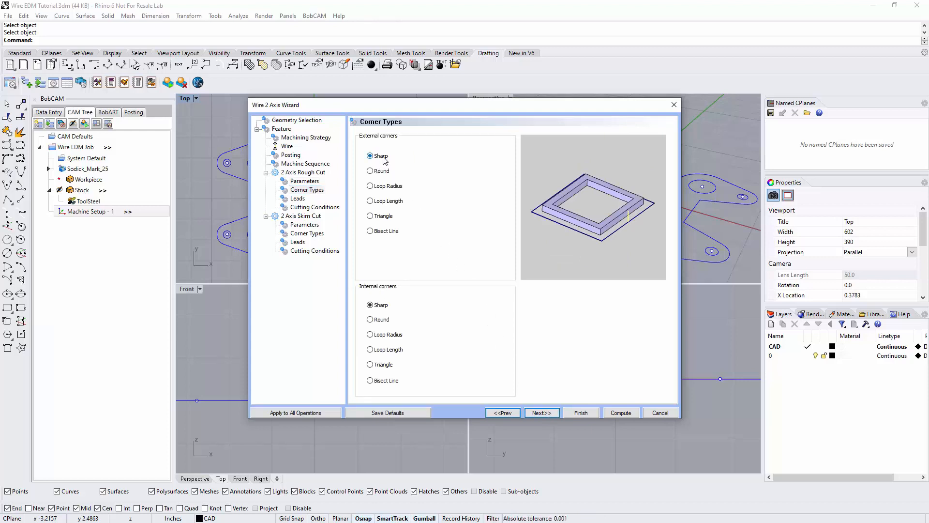
{"action": "left_click", "coordinate": [377, 171]}
{"action": "left_click", "coordinate": [389, 188]}
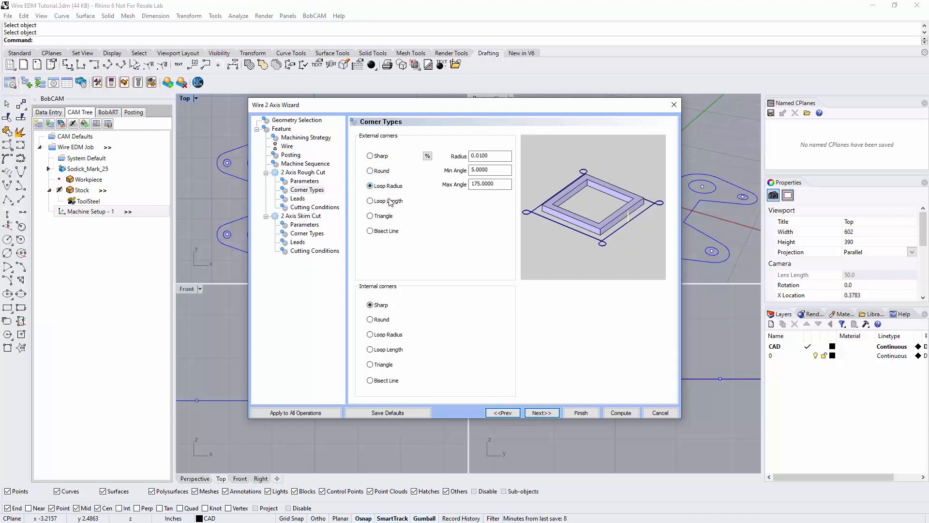
{"action": "left_click", "coordinate": [390, 203]}
{"action": "left_click", "coordinate": [390, 218]}
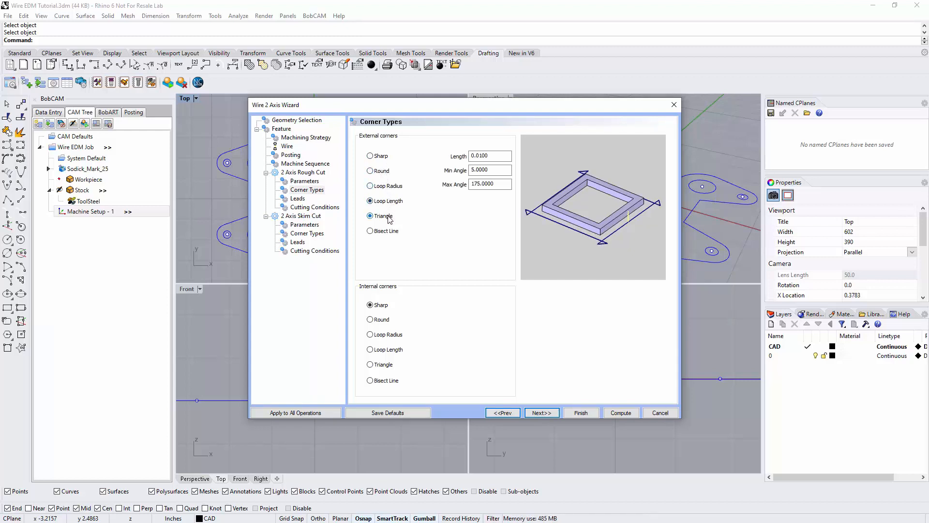
{"action": "left_click", "coordinate": [392, 231]}
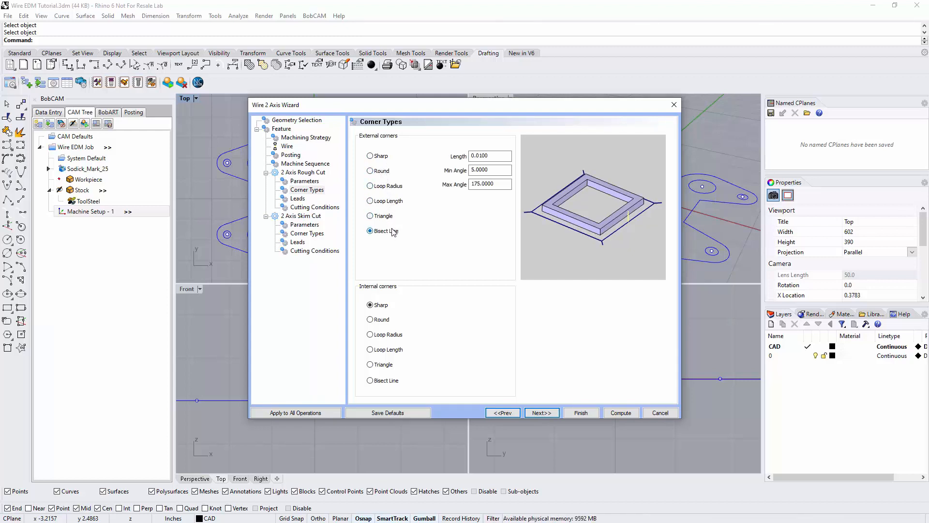
{"action": "left_click", "coordinate": [381, 157]}
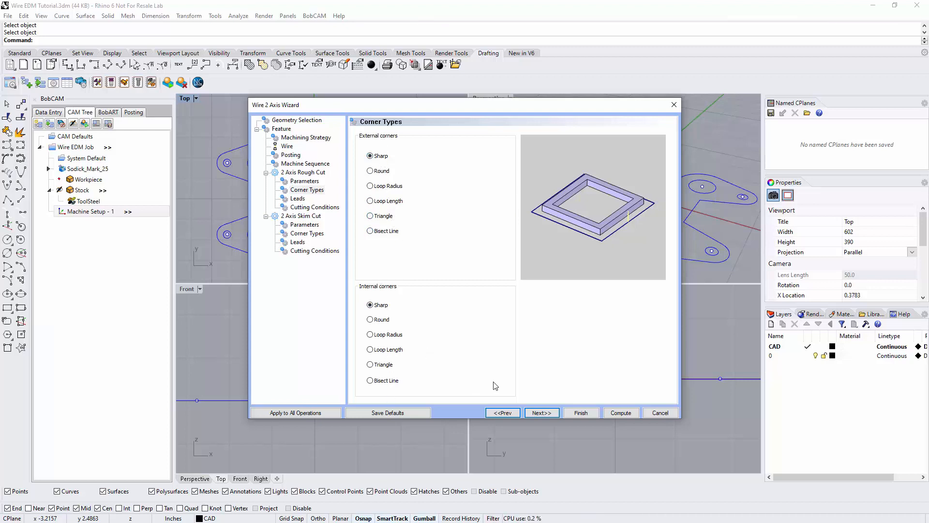
Step: Proceed to the rough cut leads, try a start hole diameter of .25 and return the diameter to 0.0000
{"action": "left_click", "coordinate": [540, 413]}
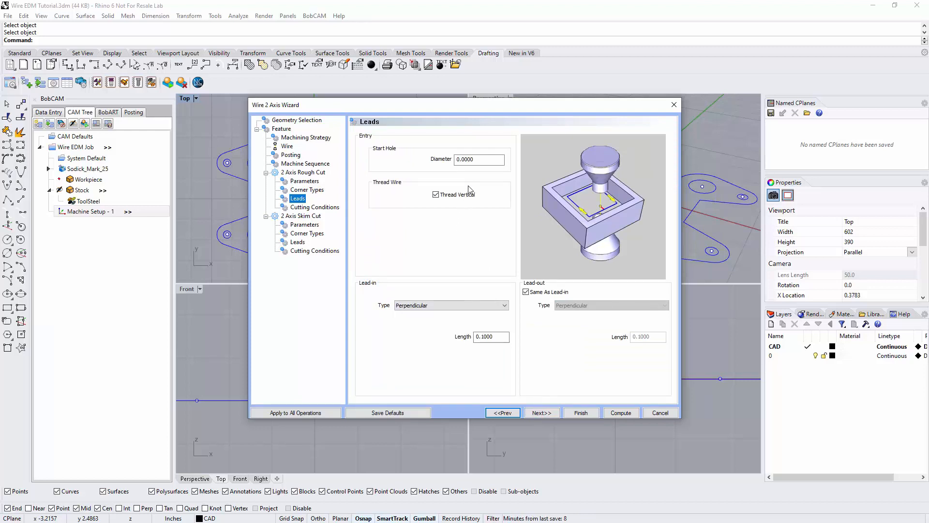
{"action": "left_click", "coordinate": [470, 163]}
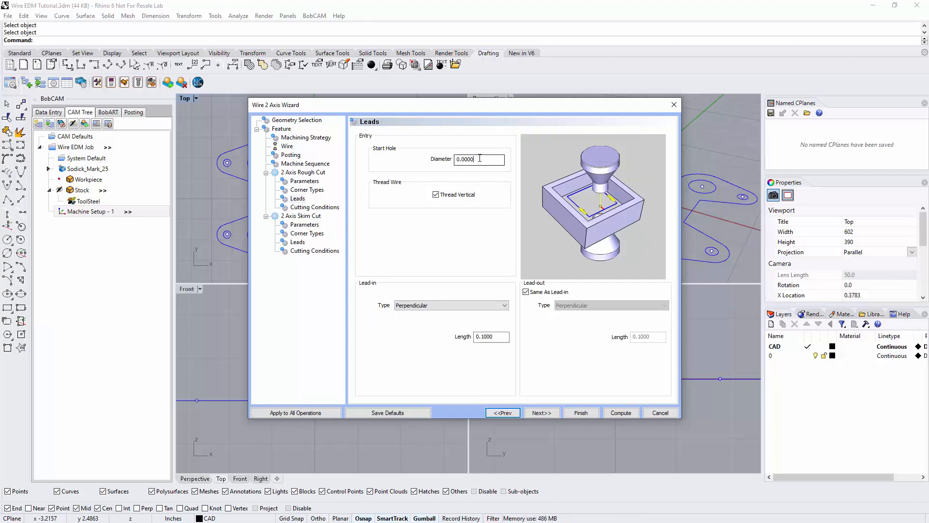
{"action": "double_click", "coordinate": [457, 158]}
{"action": "type", "text": ".25"}
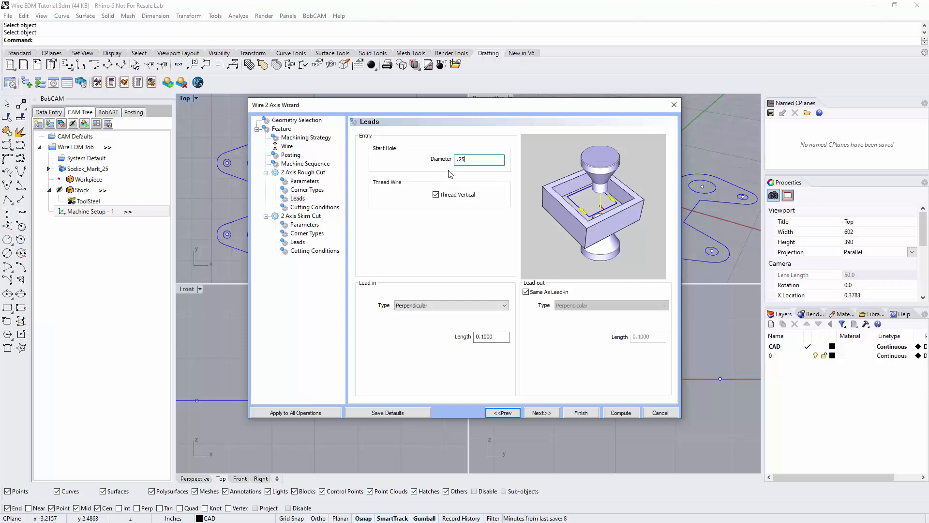
{"action": "left_click_drag", "start_coordinate": [467, 159], "coordinate": [445, 167]}
Step: Try the Circular, Perpendicular Blend, Parallel and Select Point lead-in types for the rough cut, and set the type to Point Blend
{"action": "left_click", "coordinate": [423, 309]}
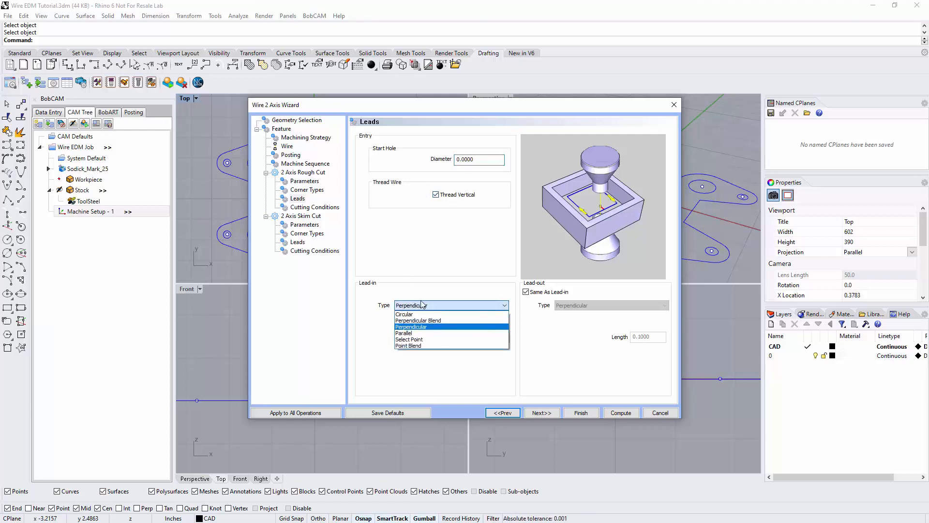
{"action": "left_click", "coordinate": [405, 314]}
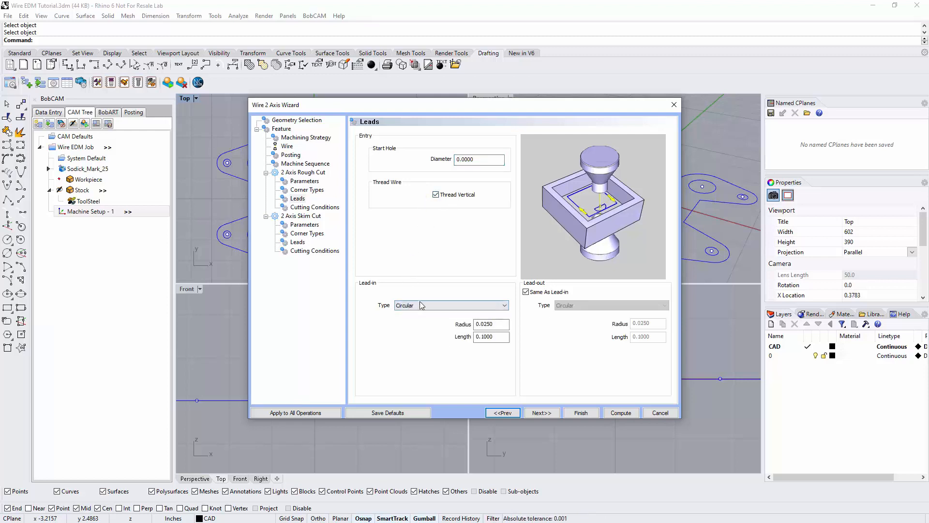
{"action": "left_click", "coordinate": [419, 301]}
{"action": "left_click", "coordinate": [416, 320]}
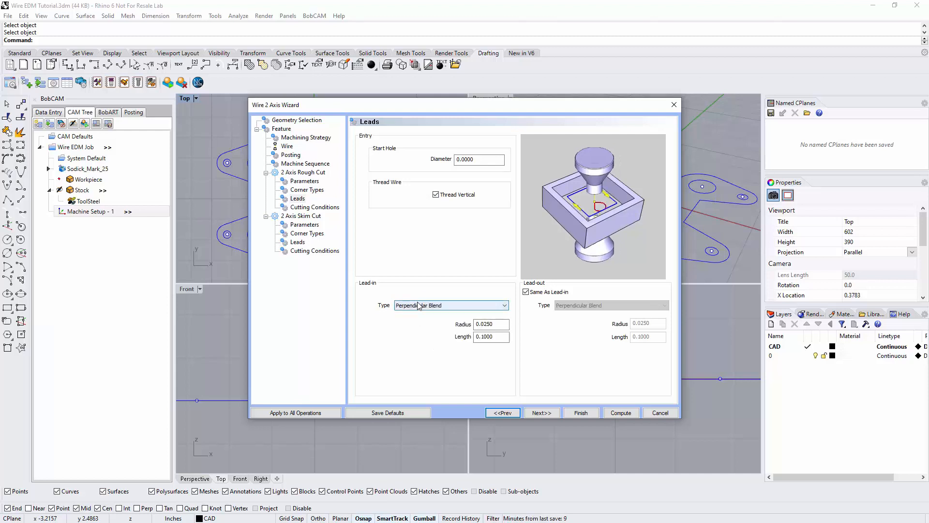
{"action": "left_click", "coordinate": [420, 305]}
{"action": "left_click", "coordinate": [417, 320]}
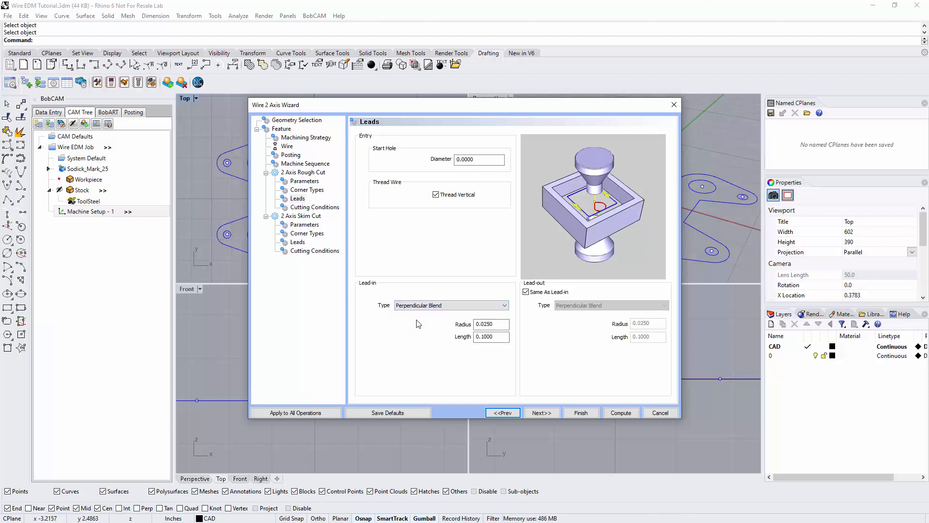
{"action": "left_click", "coordinate": [416, 305]}
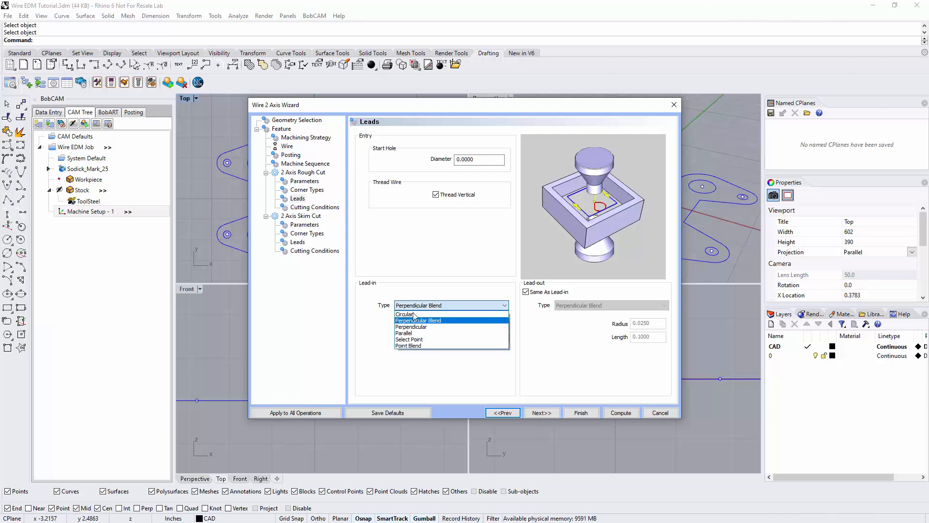
{"action": "left_click", "coordinate": [415, 333]}
{"action": "left_click", "coordinate": [416, 306]}
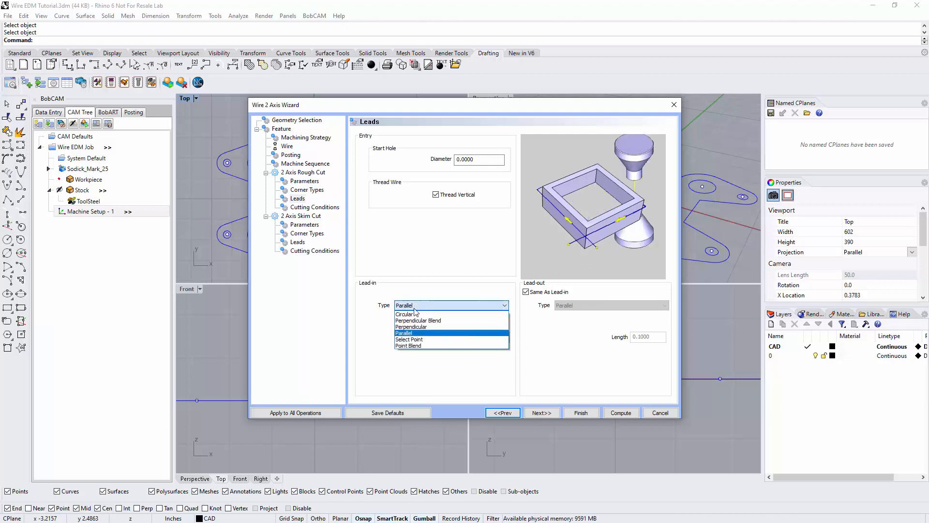
{"action": "left_click", "coordinate": [409, 340]}
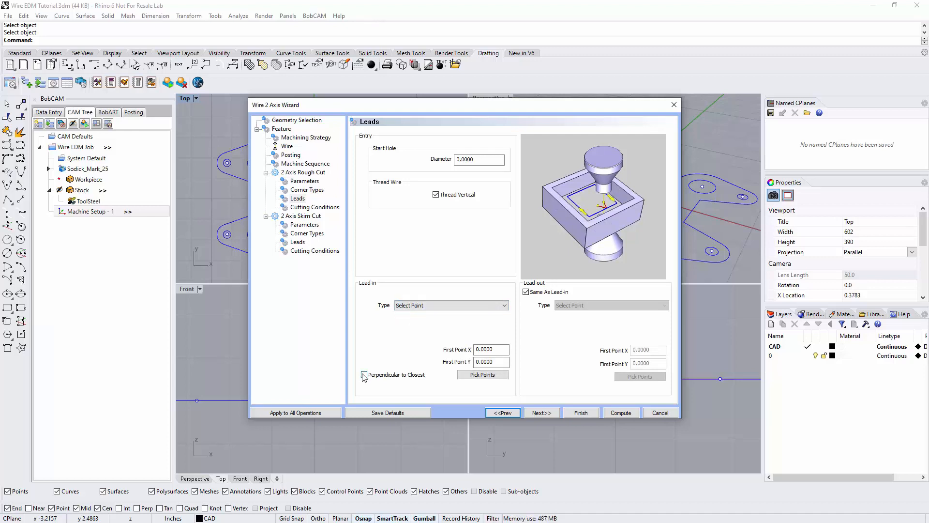
{"action": "left_click", "coordinate": [427, 309]}
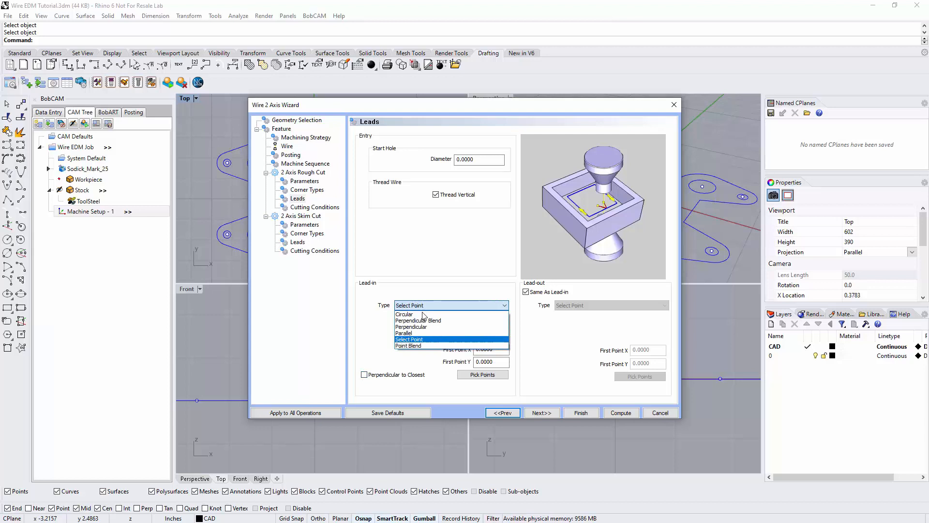
{"action": "left_click", "coordinate": [410, 345]}
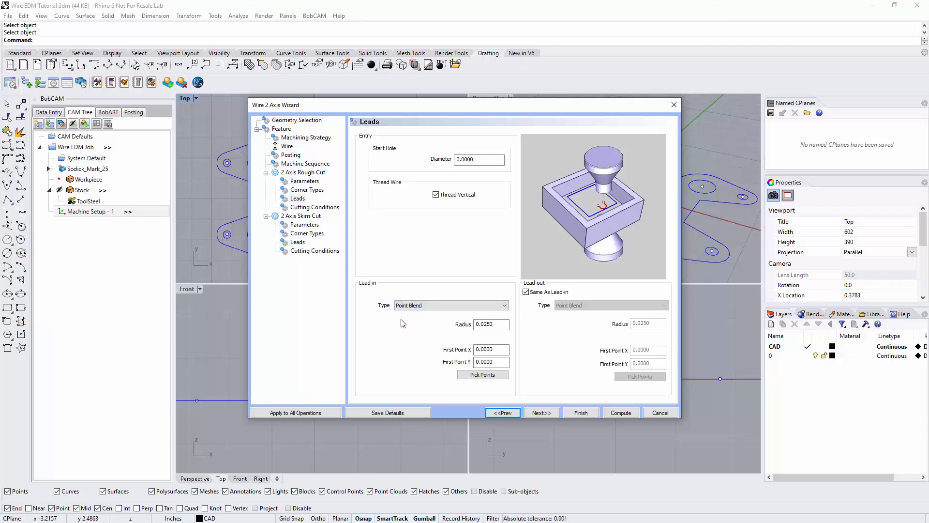
Step: Set the rough cut lead-in type to Select Point and pick the center points of all eight holes and the central pocket
{"action": "left_click", "coordinate": [407, 305]}
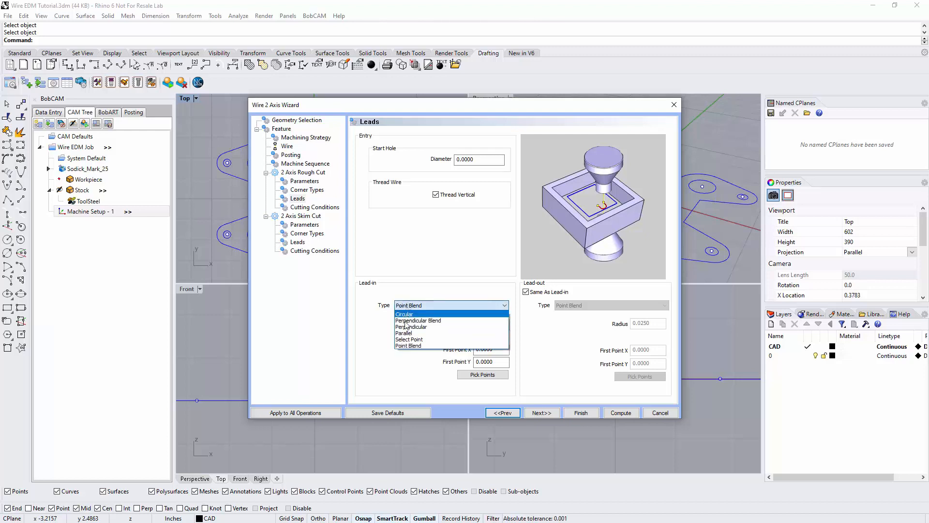
{"action": "left_click", "coordinate": [410, 340]}
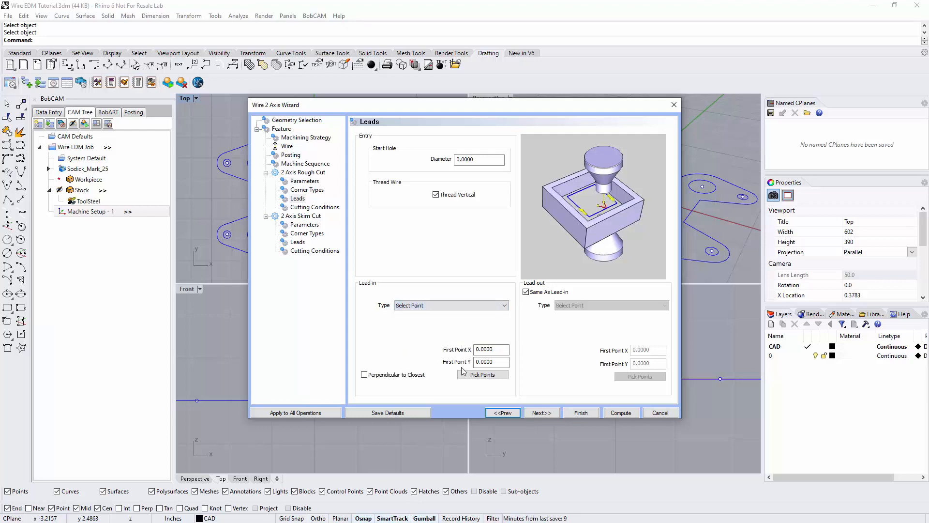
{"action": "left_click", "coordinate": [475, 374]}
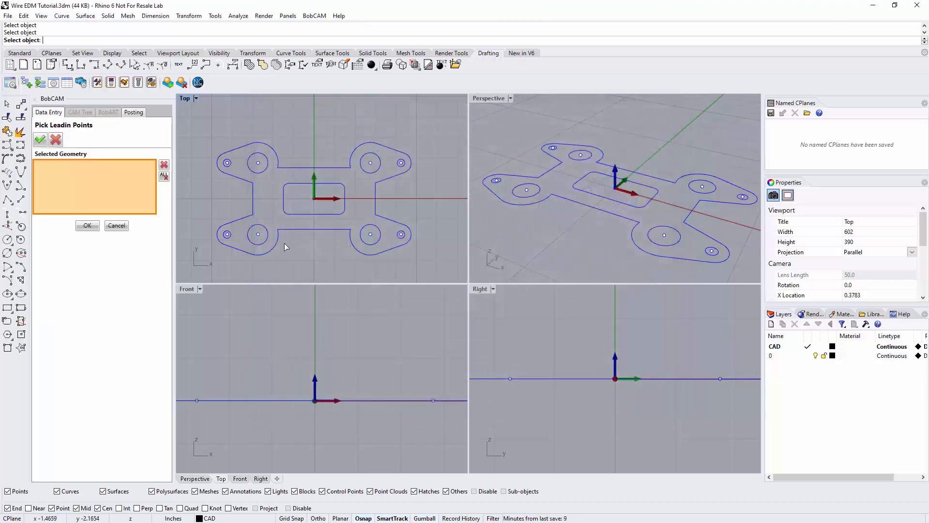
{"action": "left_click", "coordinate": [227, 164]}
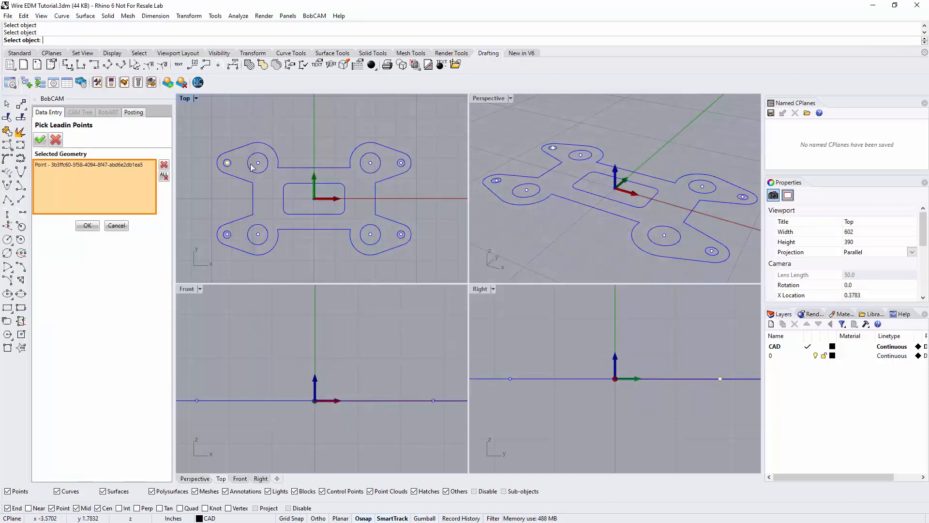
{"action": "left_click", "coordinate": [259, 165]}
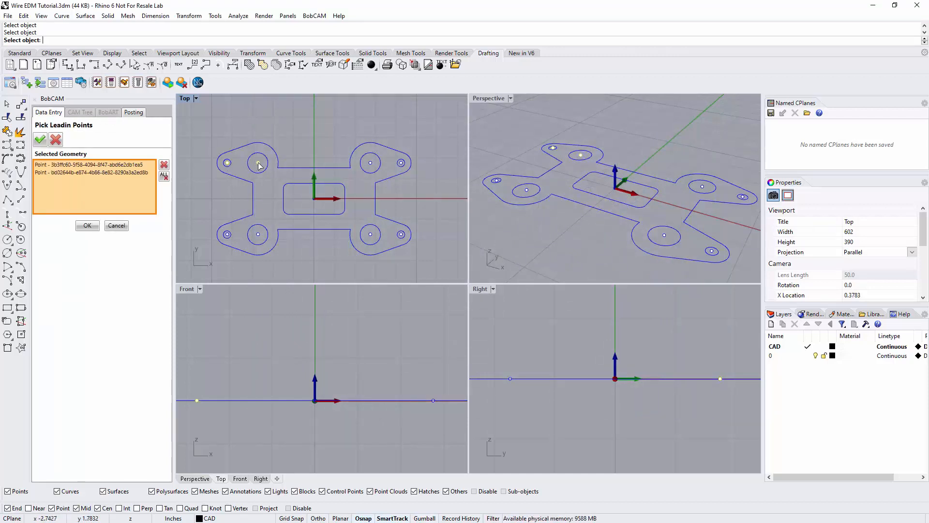
{"action": "left_click", "coordinate": [258, 235]}
{"action": "left_click", "coordinate": [227, 235]}
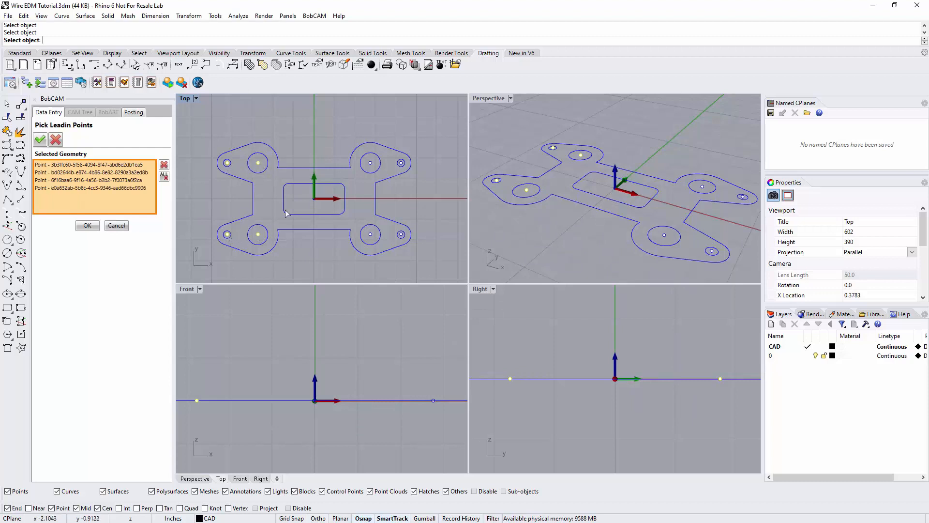
{"action": "left_click", "coordinate": [316, 200]}
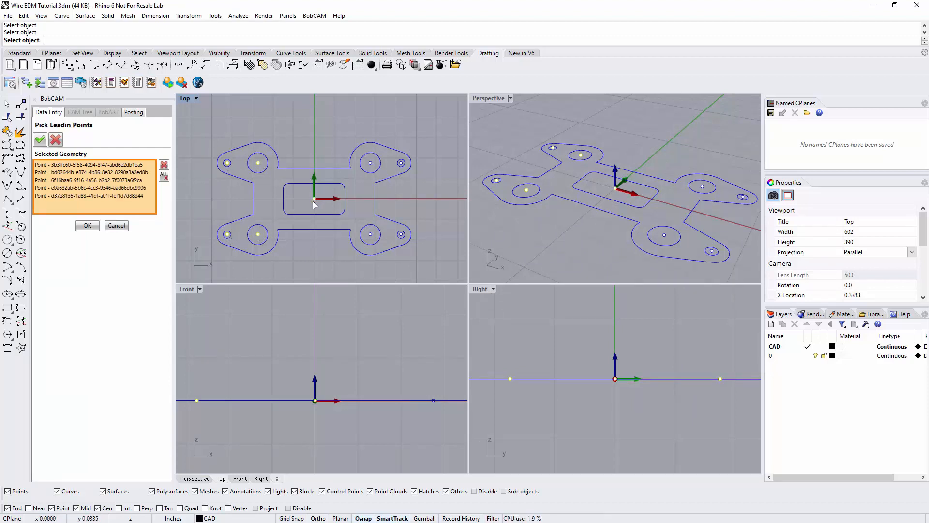
{"action": "left_click", "coordinate": [371, 167]}
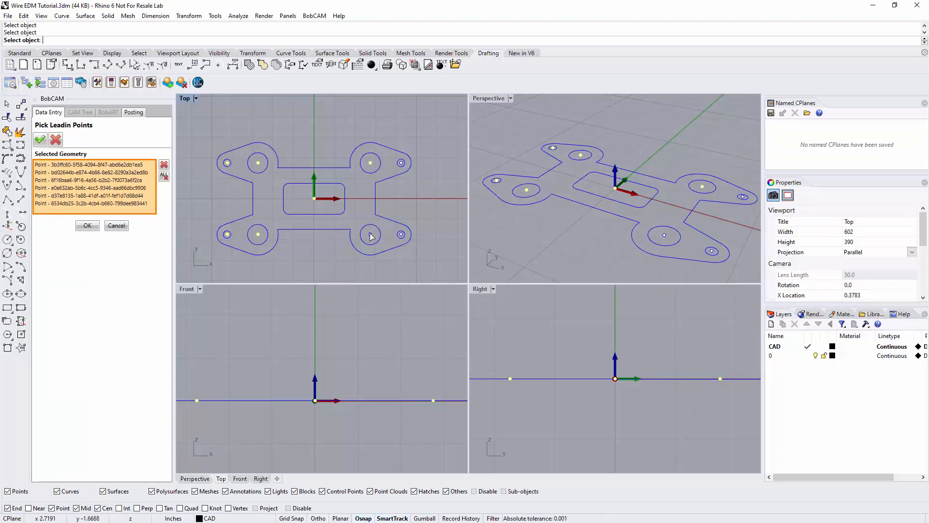
{"action": "left_click", "coordinate": [371, 237]}
{"action": "left_click", "coordinate": [401, 235]}
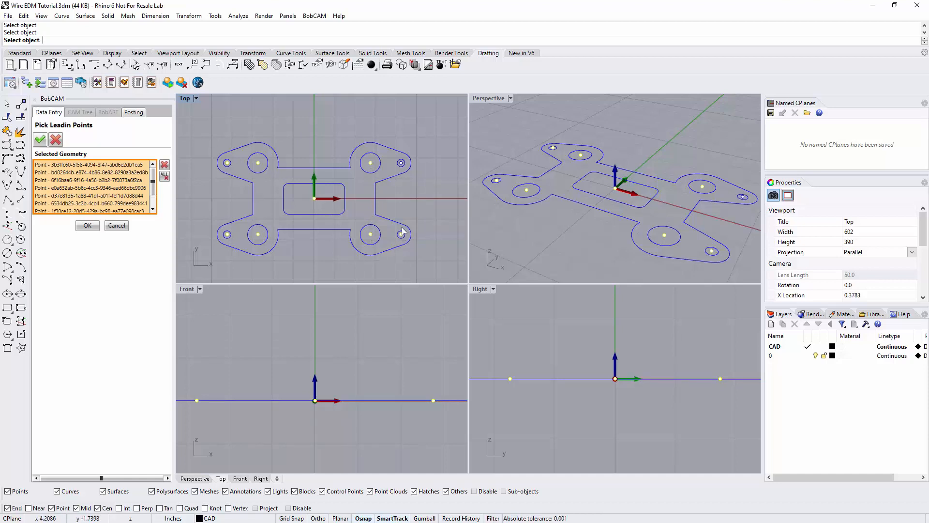
{"action": "left_click", "coordinate": [401, 164]}
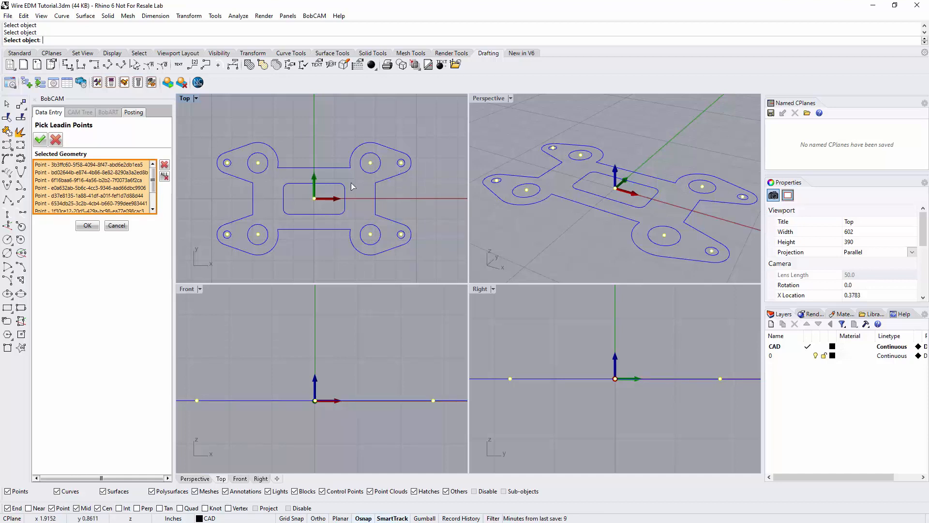
{"action": "left_click", "coordinate": [88, 226]}
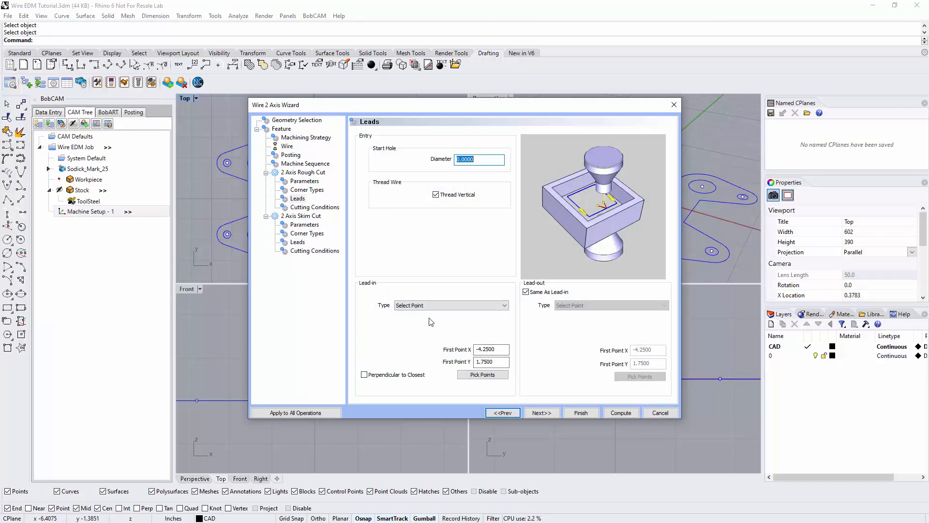
Step: Proceed to the rough cut's cutting conditions and review the power, offset and feedrate table without changing it
{"action": "left_click", "coordinate": [542, 412]}
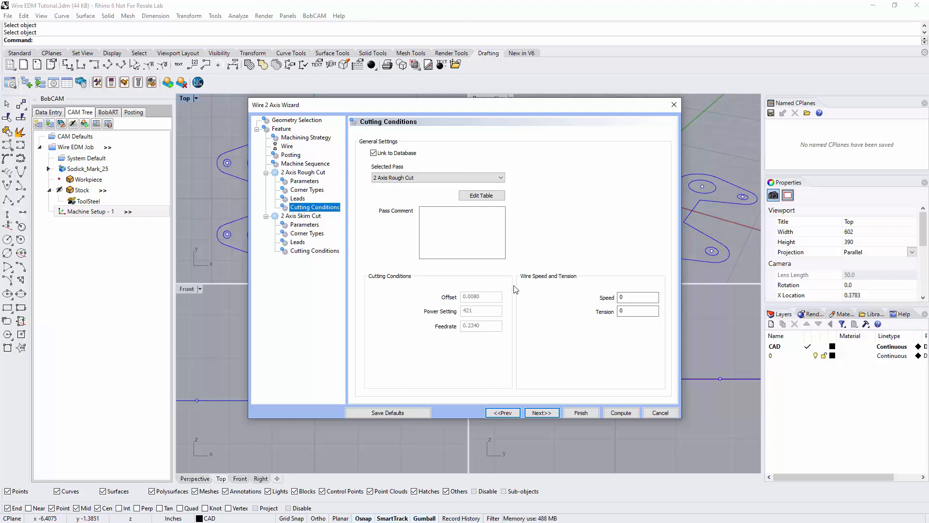
{"action": "left_click", "coordinate": [474, 196]}
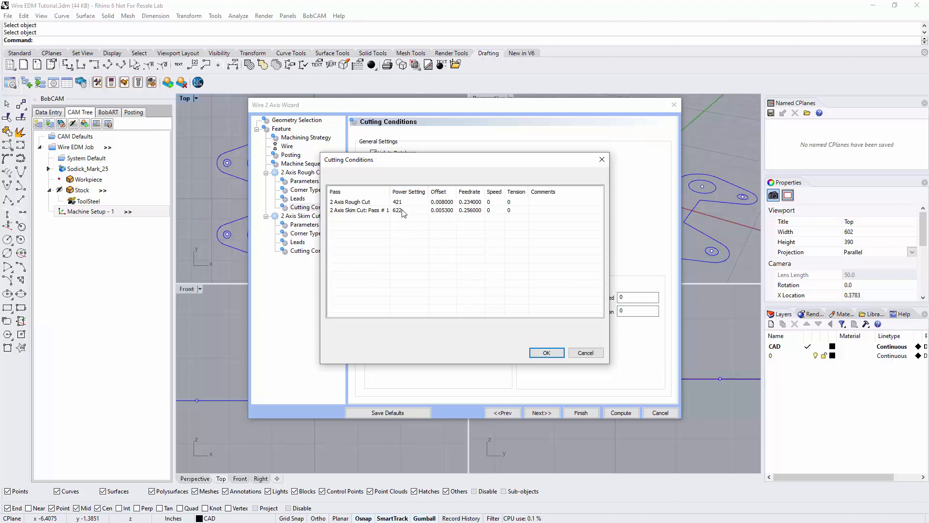
{"action": "left_click", "coordinate": [585, 353]}
Step: For the skim cut, try Flip Pass Direction and Reverse Skims, return to Skims in the Same Direction, and set 3 skim passes
{"action": "left_click", "coordinate": [539, 413]}
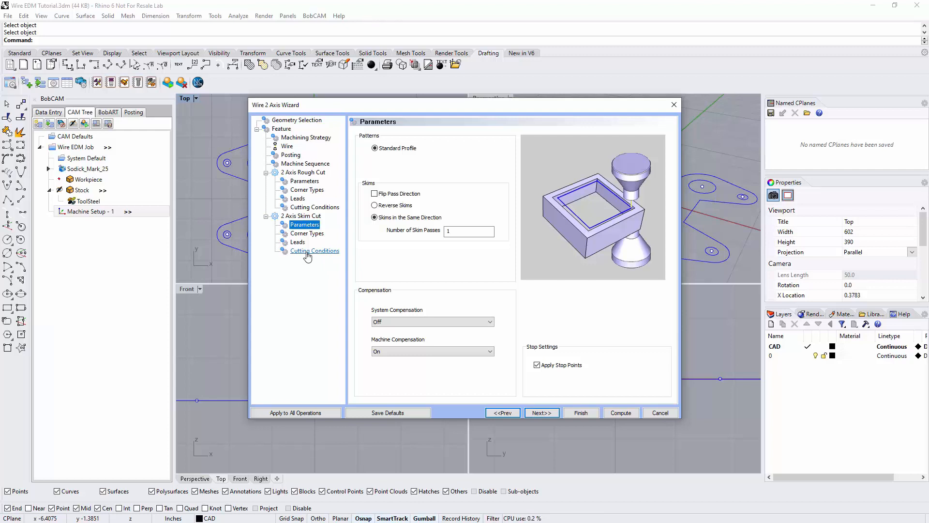
{"action": "left_click", "coordinate": [375, 149]}
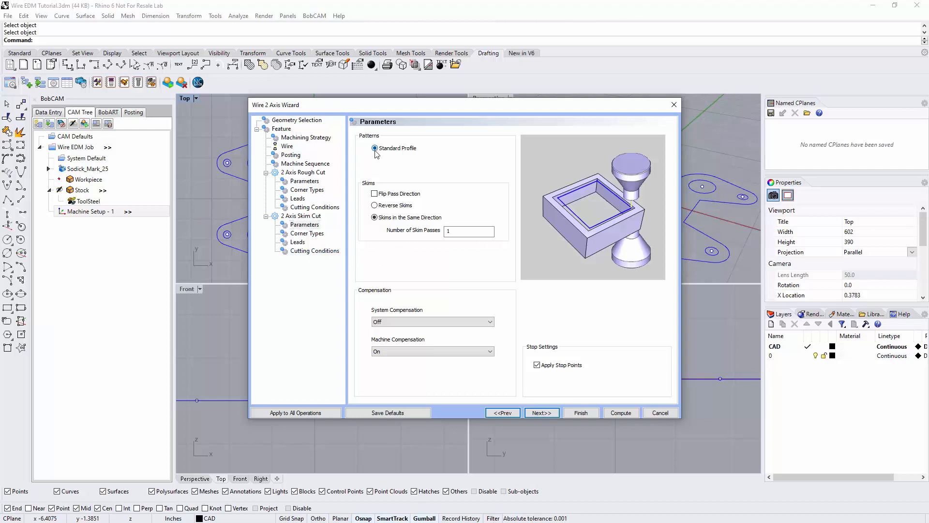
{"action": "left_click", "coordinate": [375, 194]}
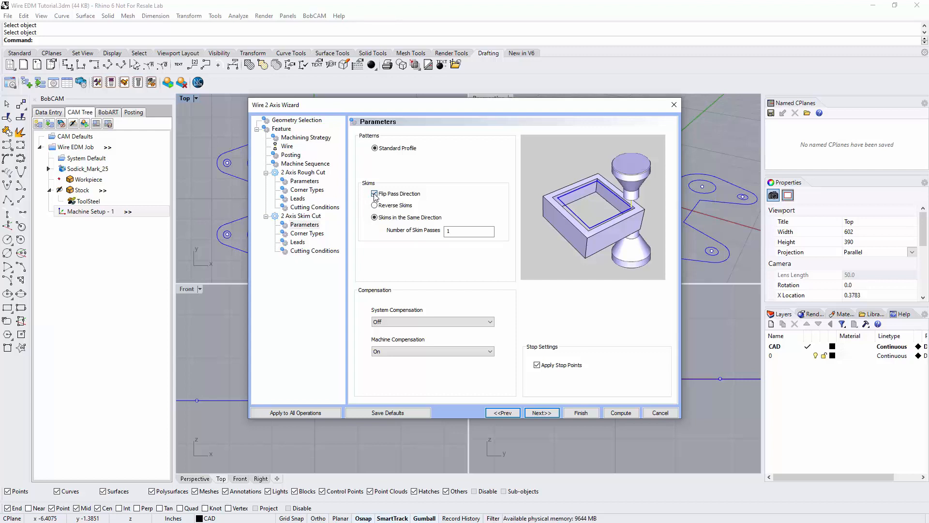
{"action": "left_click", "coordinate": [375, 194]}
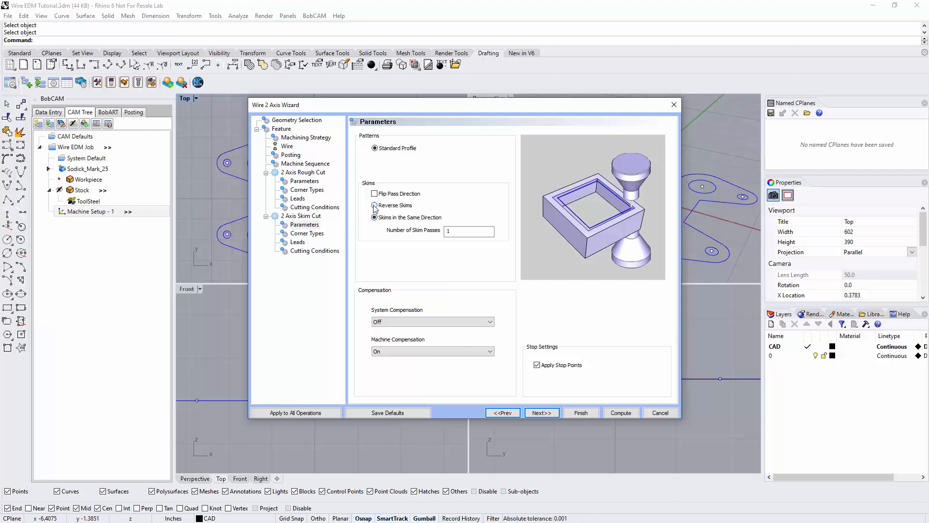
{"action": "left_click", "coordinate": [375, 206]}
{"action": "left_click", "coordinate": [375, 217]}
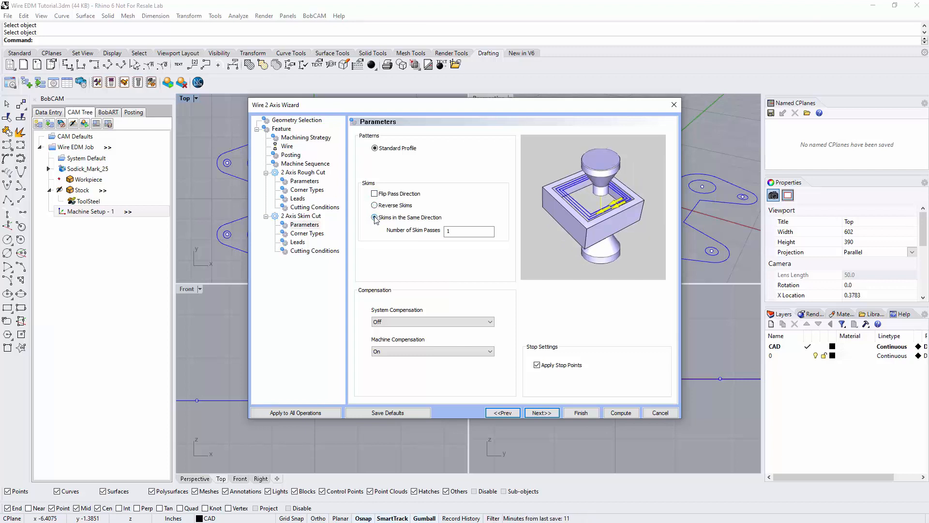
{"action": "double_click", "coordinate": [447, 231]}
Step: Keep the skim cut's corners Sharp, proceed to its leads, and leave the lead-in type at Perpendicular
{"action": "left_click", "coordinate": [539, 413]}
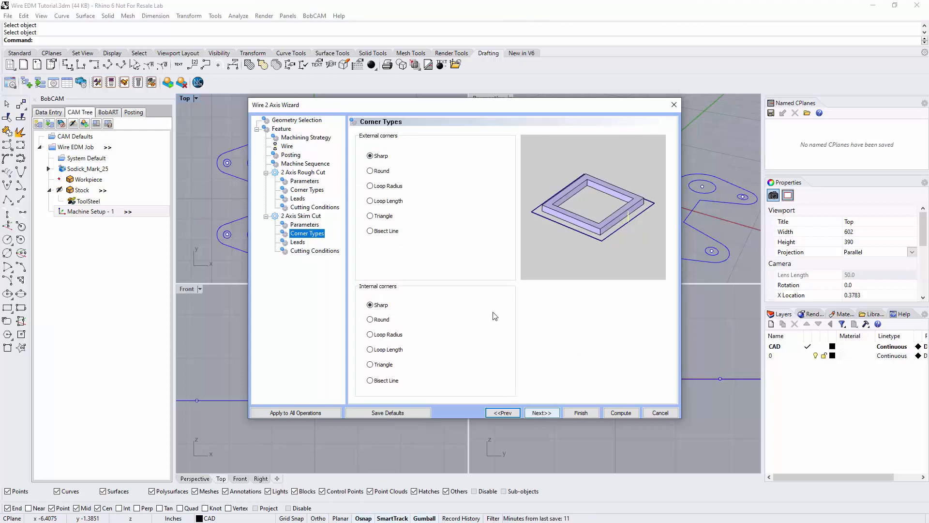
{"action": "left_click", "coordinate": [536, 413]}
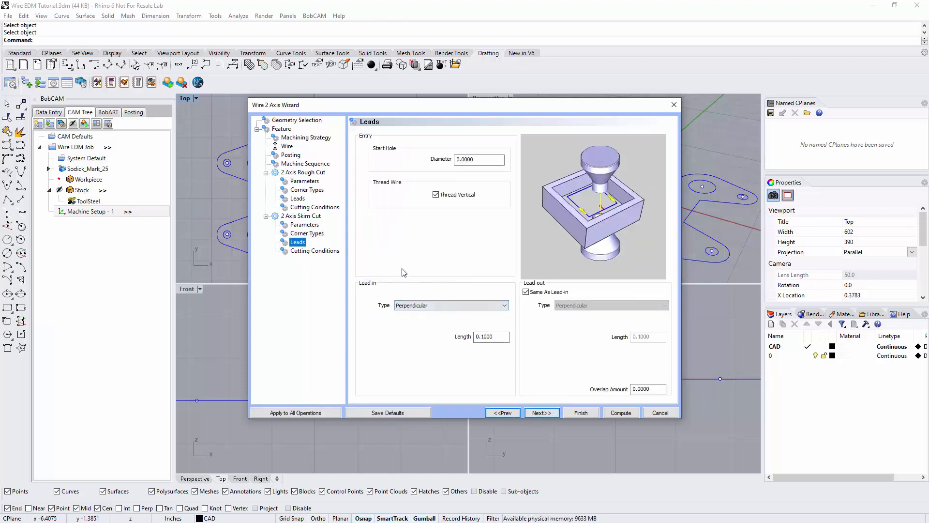
{"action": "left_click", "coordinate": [417, 306]}
{"action": "left_click", "coordinate": [411, 327]}
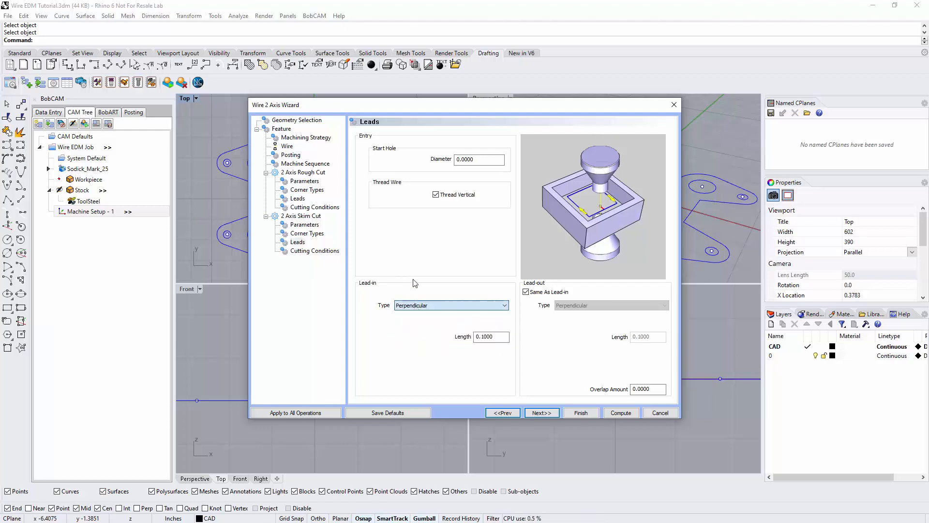
Step: Apply the rough cut's Select Point lead settings to all operations and check the skim cut's leads
{"action": "left_click", "coordinate": [297, 199]}
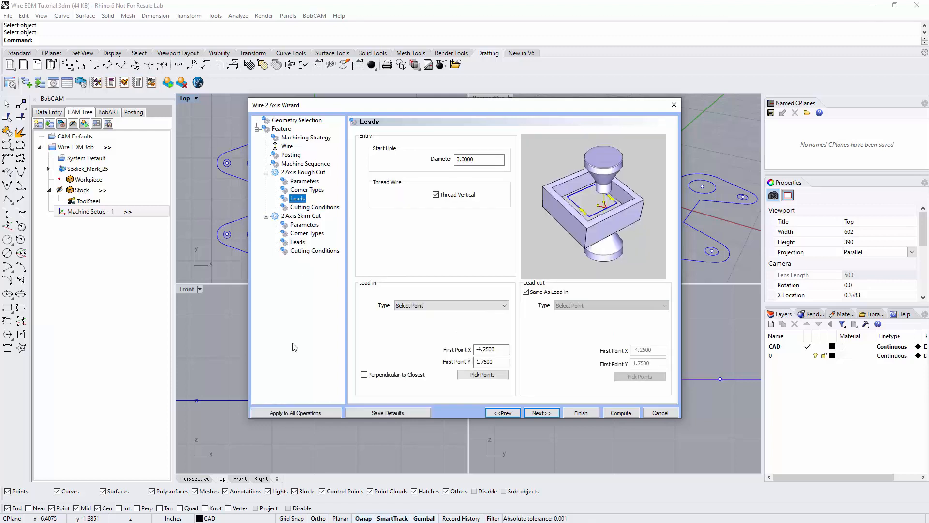
{"action": "left_click", "coordinate": [297, 414]}
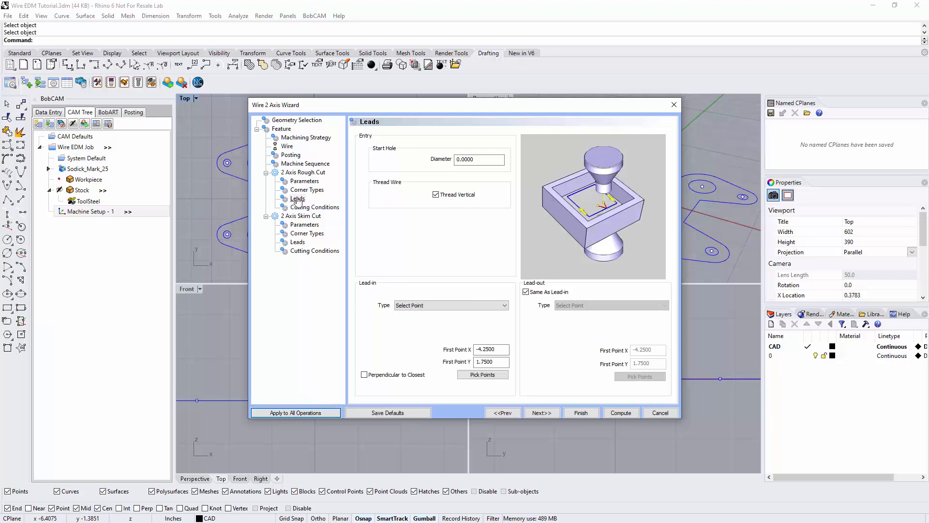
{"action": "left_click", "coordinate": [298, 243]}
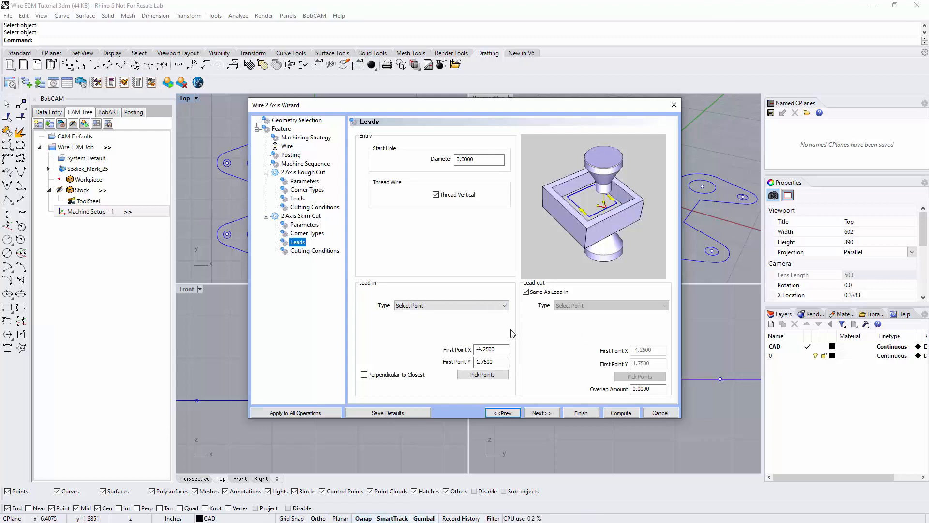
Step: Review and accept the skim cut's cutting conditions table, and compute the 2-axis inside feature's toolpath
{"action": "left_click", "coordinate": [541, 413]}
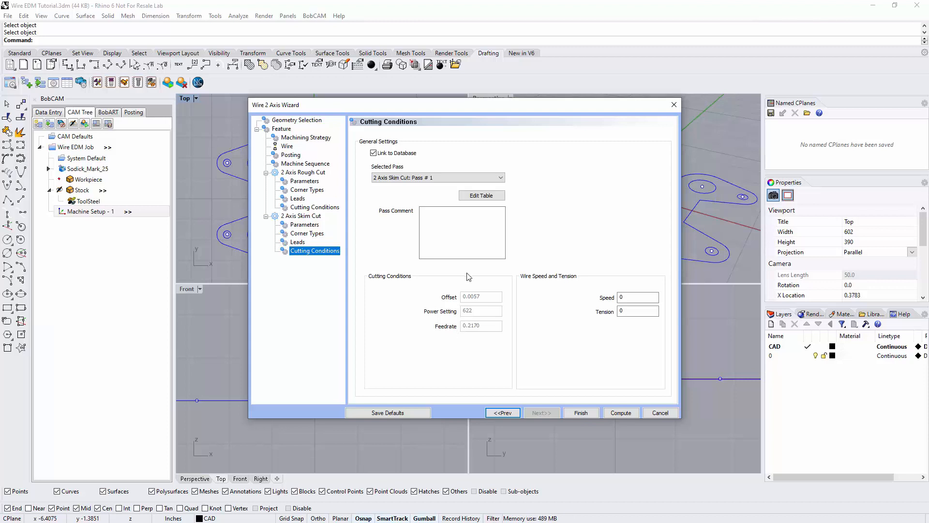
{"action": "left_click", "coordinate": [471, 196]}
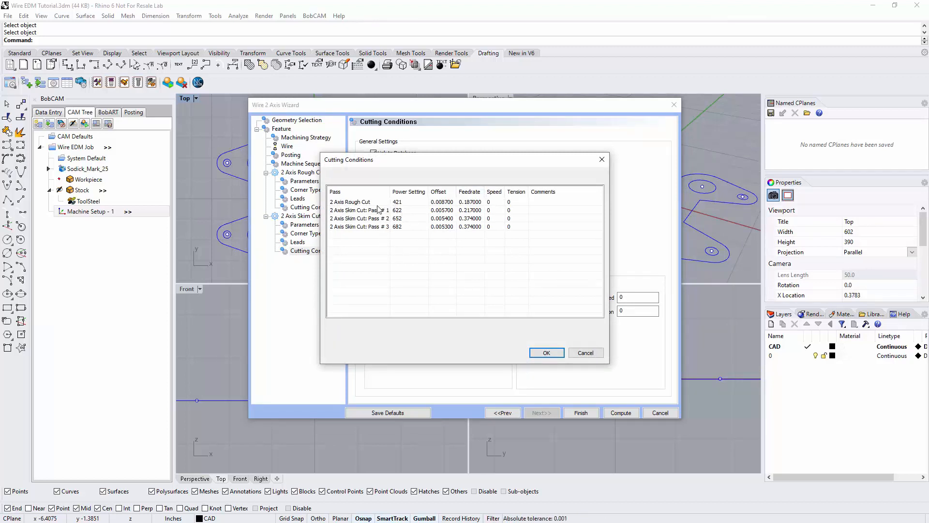
{"action": "left_click", "coordinate": [544, 353]}
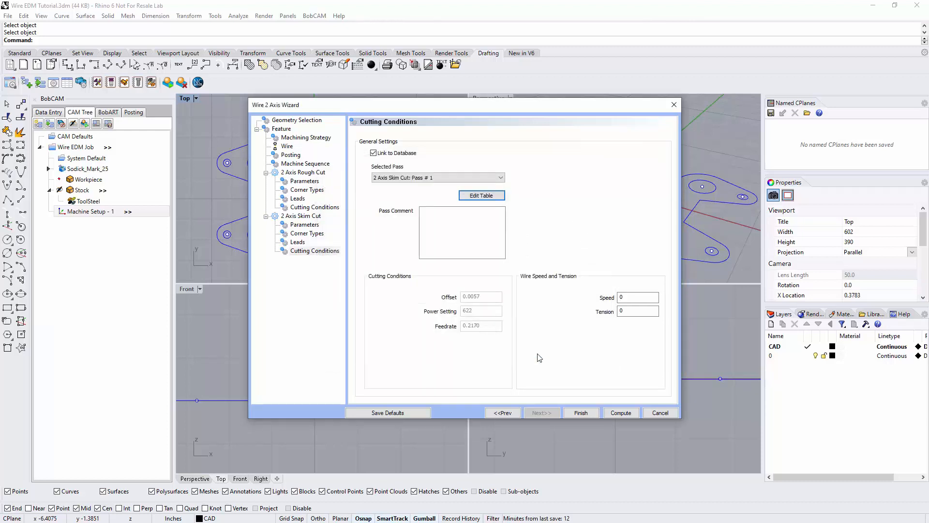
{"action": "left_click", "coordinate": [615, 414]}
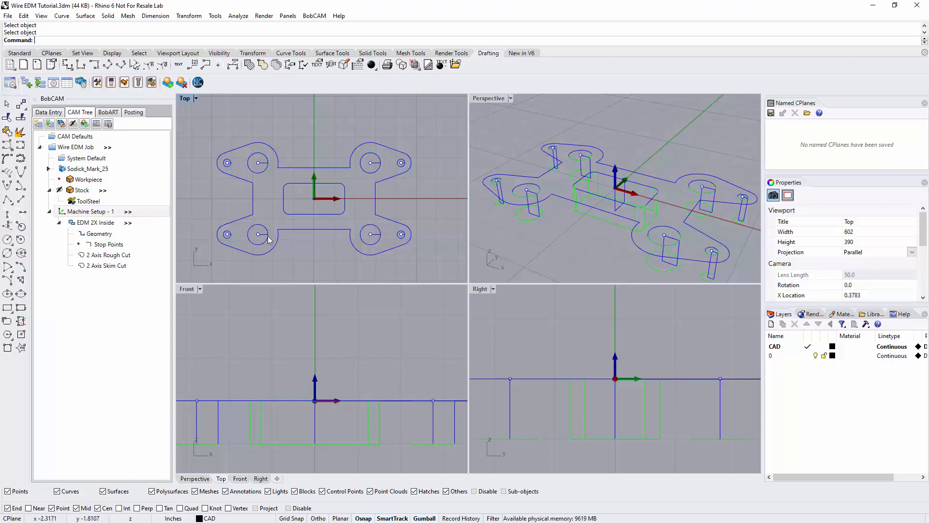
Step: Highlight the stock, add a 2 Axis Outside feature to Machine Setup - 1, and select the plate's outer profile as its geometry
{"action": "left_click", "coordinate": [82, 191]}
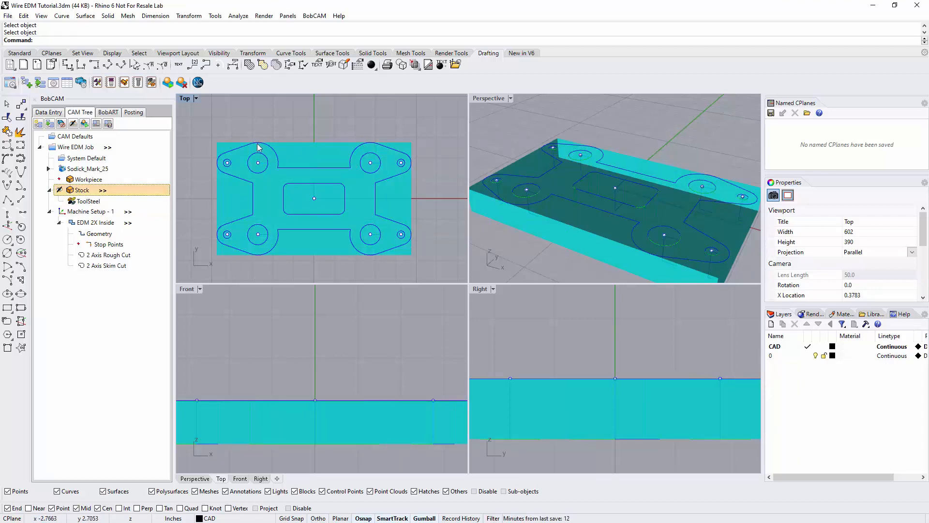
{"action": "right_click", "coordinate": [90, 213]}
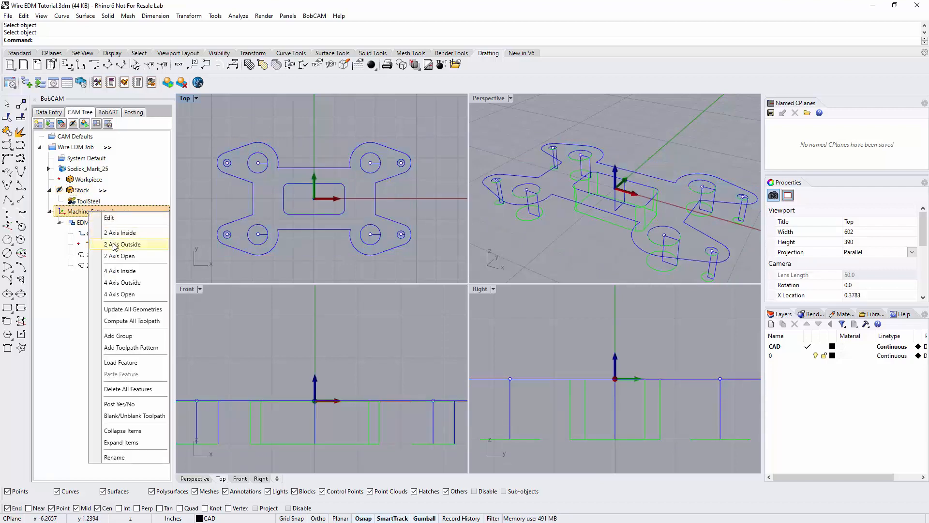
{"action": "left_click", "coordinate": [115, 244]}
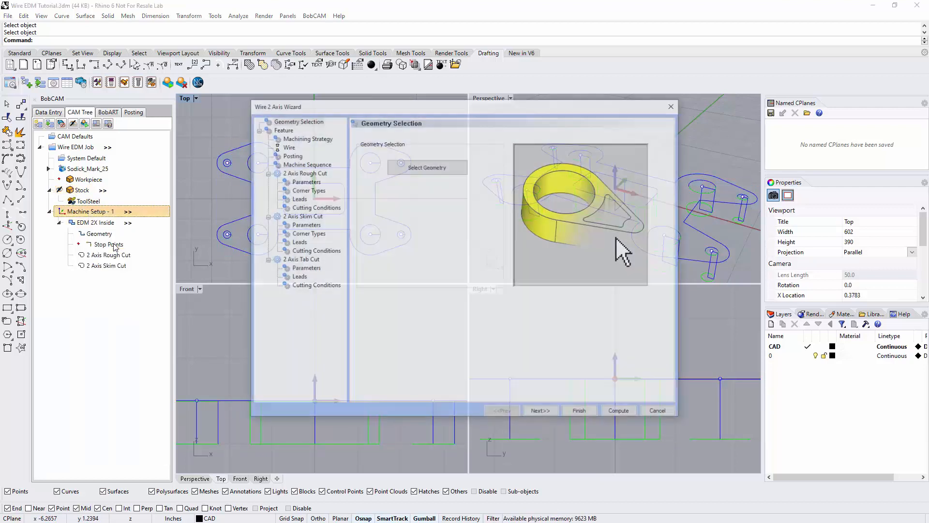
{"action": "left_click", "coordinate": [391, 170]}
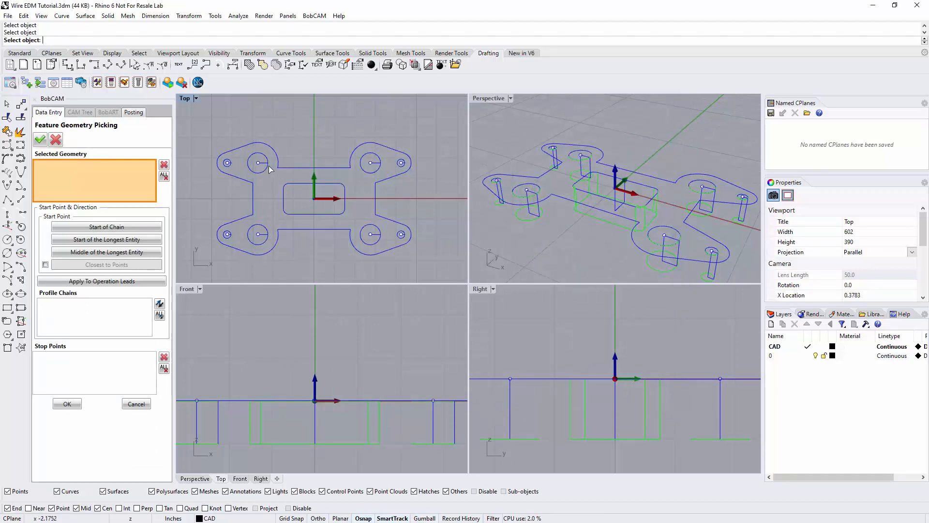
{"action": "left_click", "coordinate": [271, 151]}
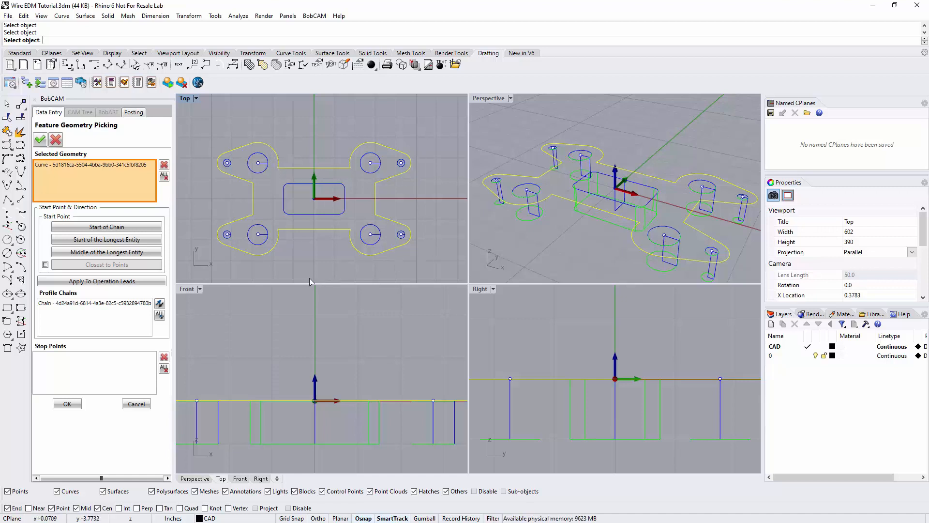
Step: Place the outer chain's start point at the tangent end of the upper-left large arc, reverse its direction, and accept the geometry
{"action": "left_click", "coordinate": [82, 304]}
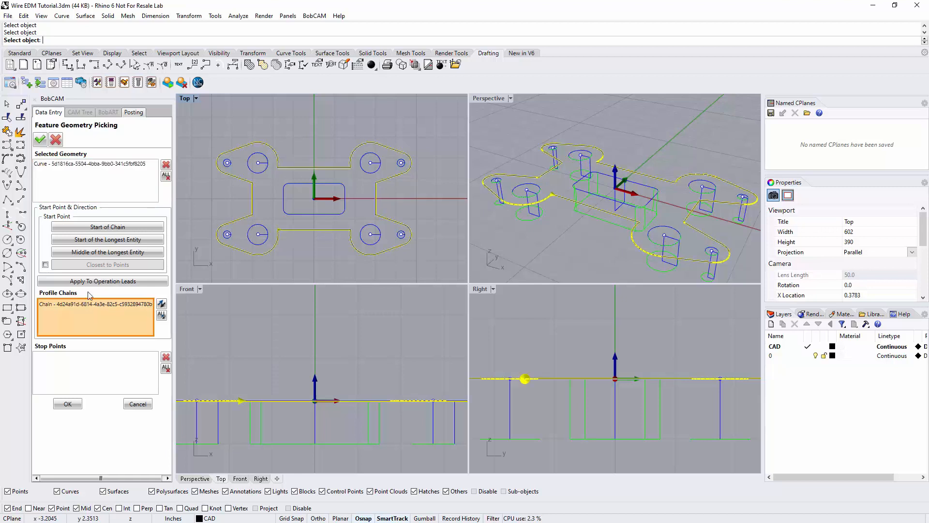
{"action": "scroll", "coordinate": [258, 130], "scroll_direction": "up", "scroll_amount": 5}
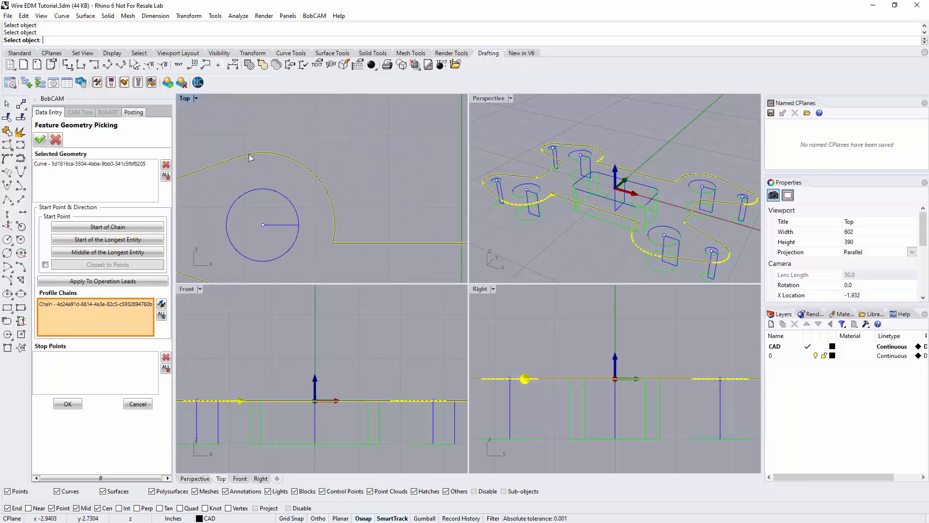
{"action": "left_click", "coordinate": [248, 154]}
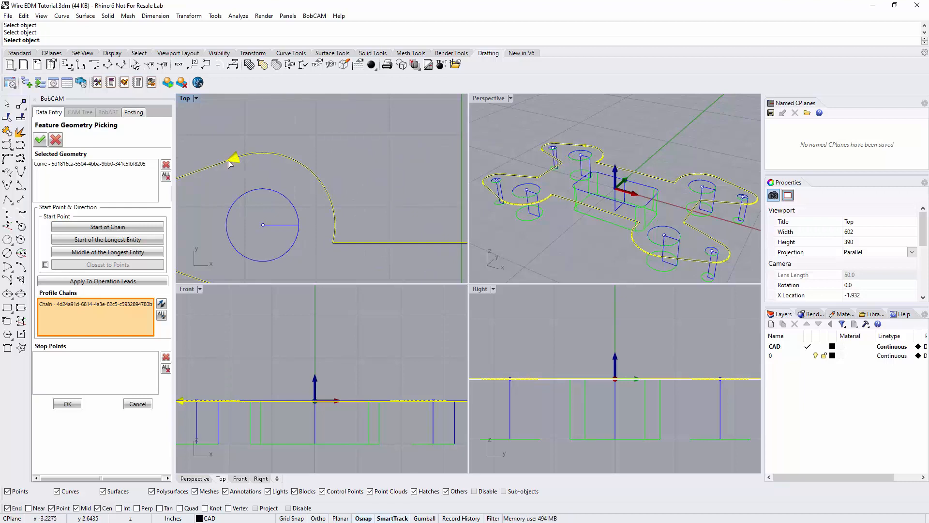
{"action": "left_click", "coordinate": [229, 161]}
{"action": "scroll", "coordinate": [240, 132], "scroll_direction": "down", "scroll_amount": 2}
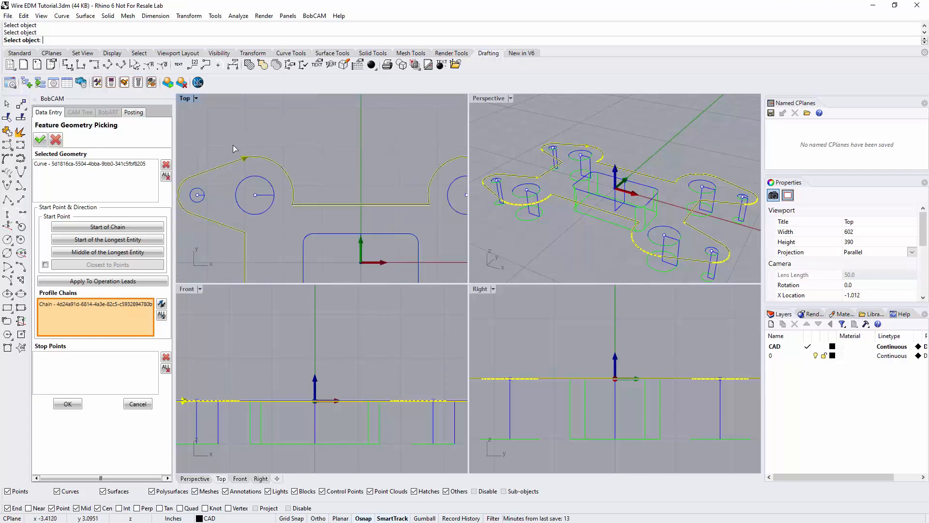
{"action": "left_click", "coordinate": [67, 403]}
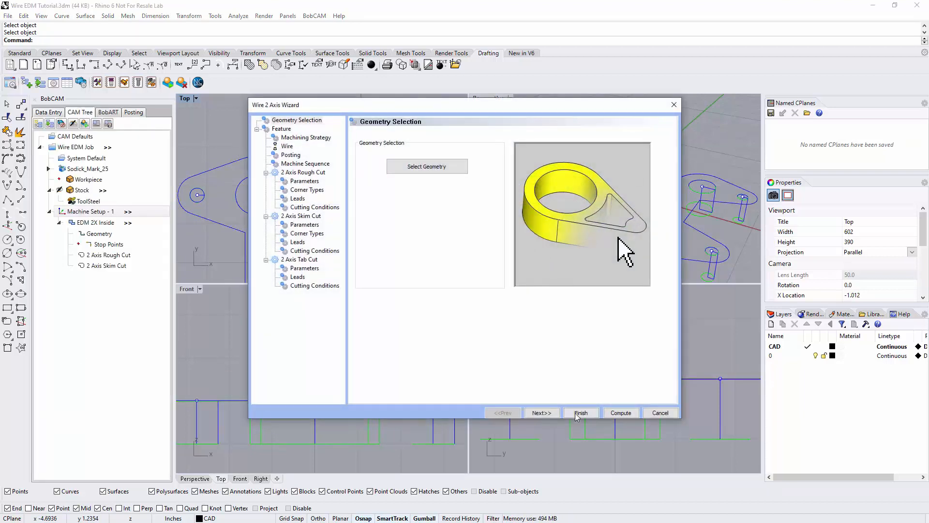
Step: Review the feature's glue stop options, keeping Use Glue Stop With Leads, then try Taper and return the taper setting to None
{"action": "left_click", "coordinate": [541, 412]}
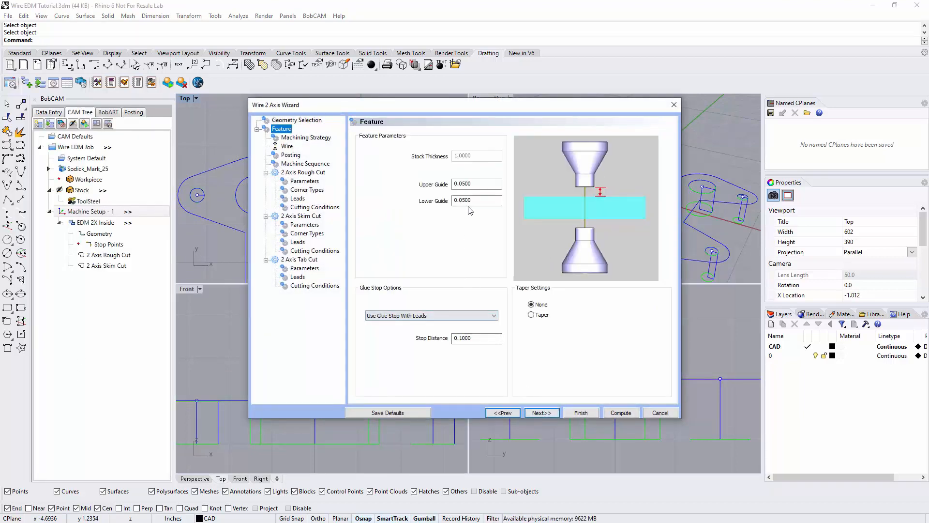
{"action": "left_click", "coordinate": [448, 313]}
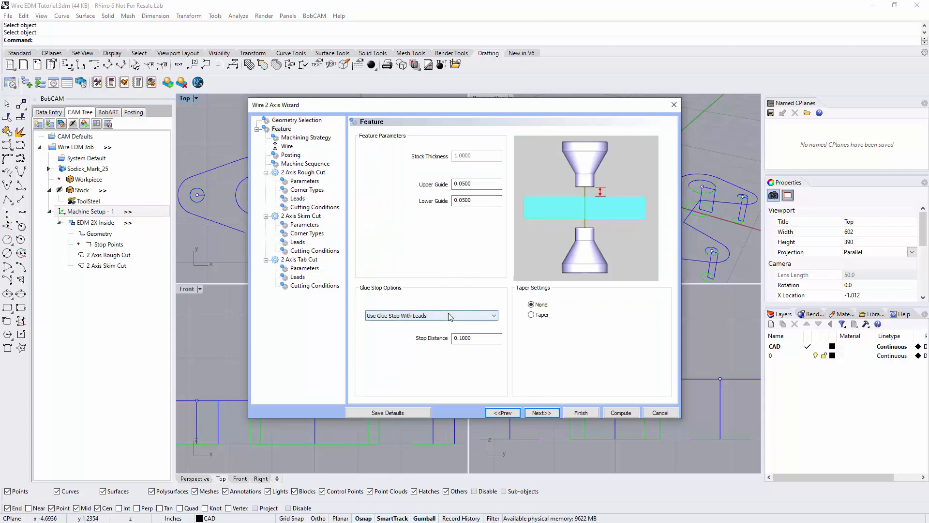
{"action": "left_click", "coordinate": [450, 317]}
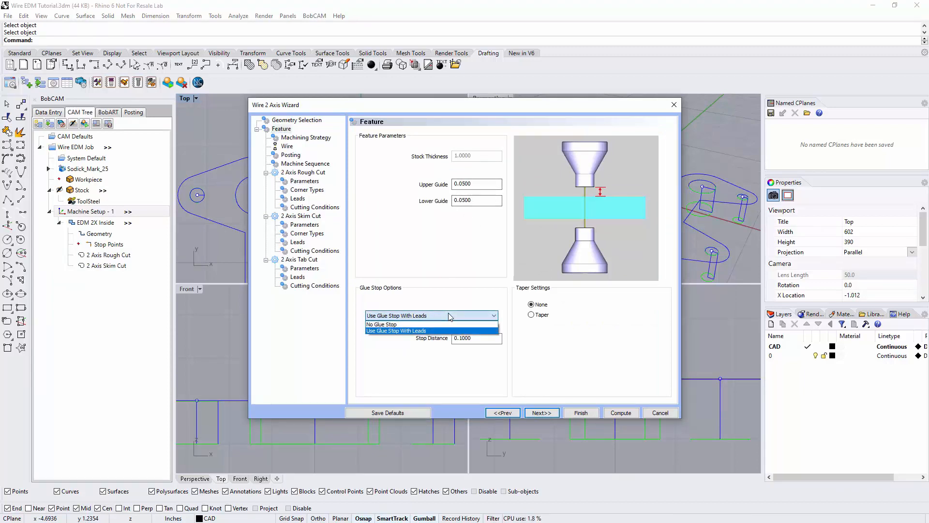
{"action": "left_click", "coordinate": [450, 316]}
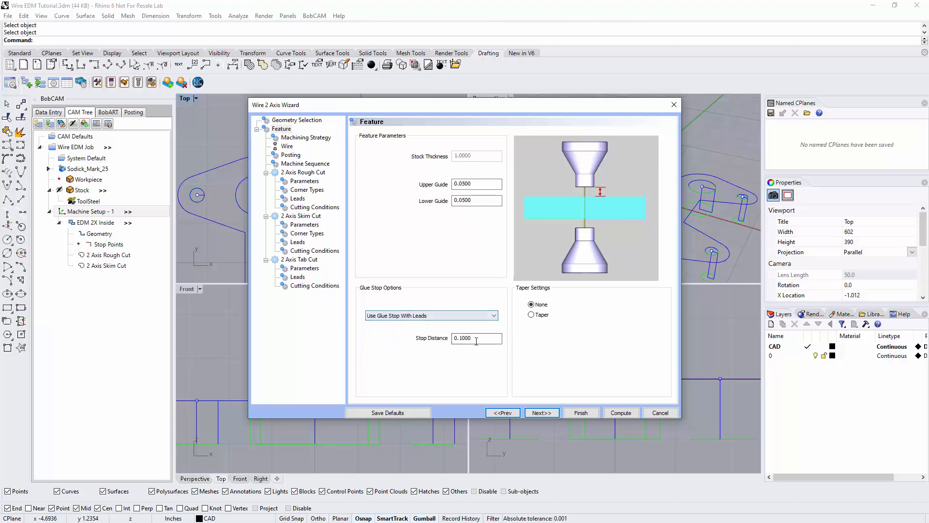
{"action": "left_click_drag", "start_coordinate": [475, 340], "coordinate": [459, 341]}
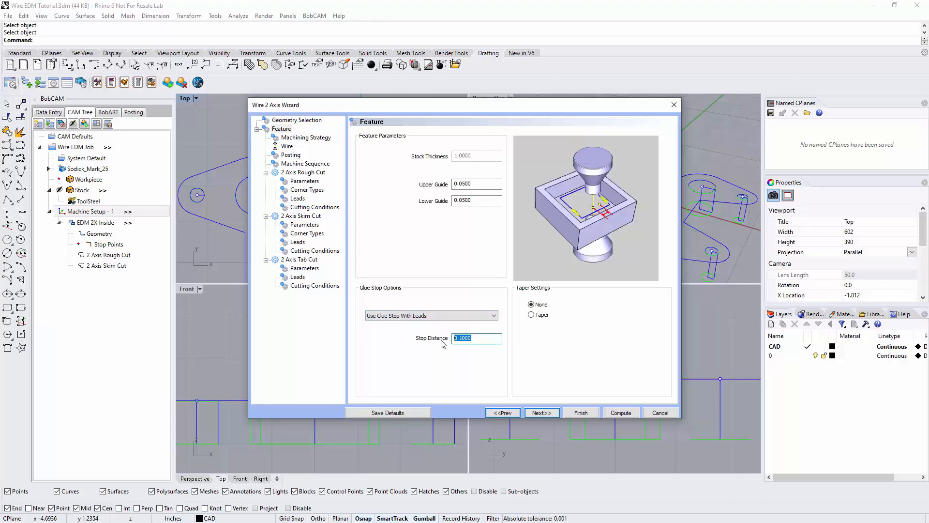
{"action": "left_click", "coordinate": [533, 313]}
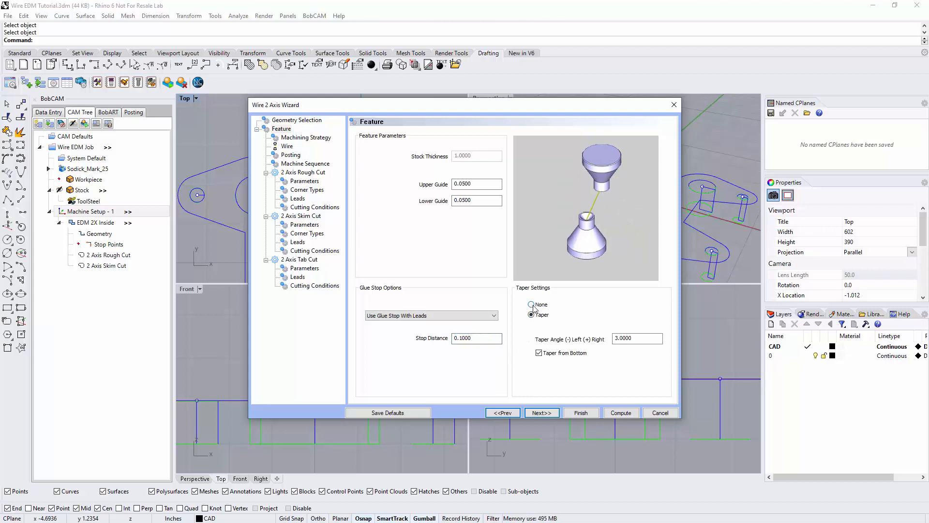
{"action": "left_click", "coordinate": [531, 304]}
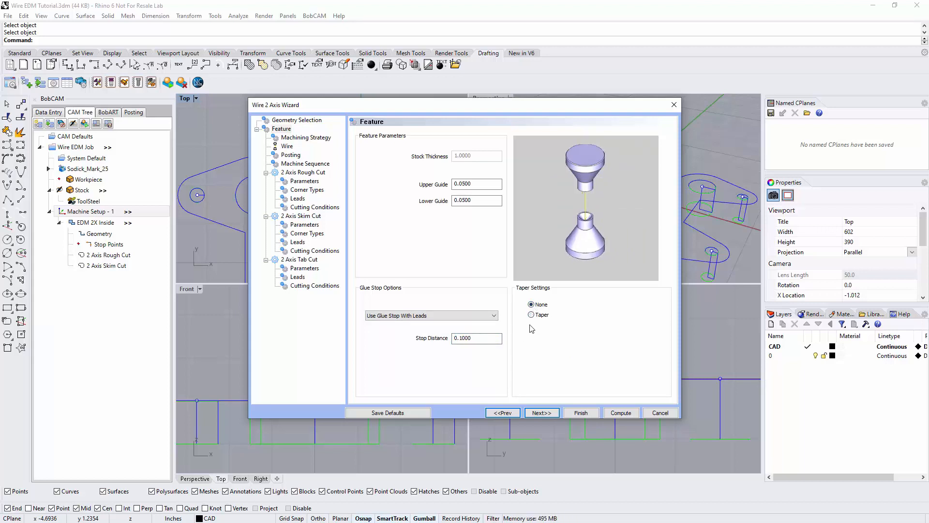
Step: Review the rough, skim and tab cut operations in the outside feature's machining strategy
{"action": "left_click", "coordinate": [542, 411]}
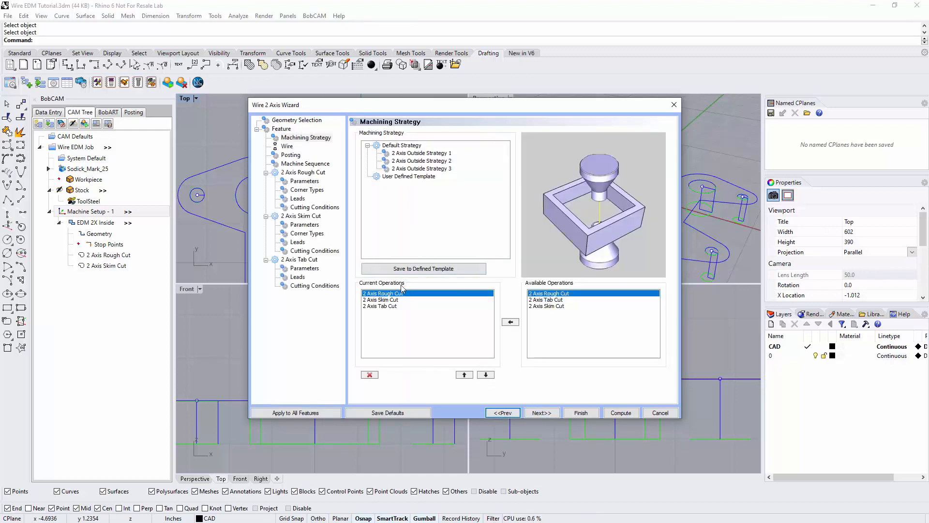
{"action": "left_click", "coordinate": [387, 300]}
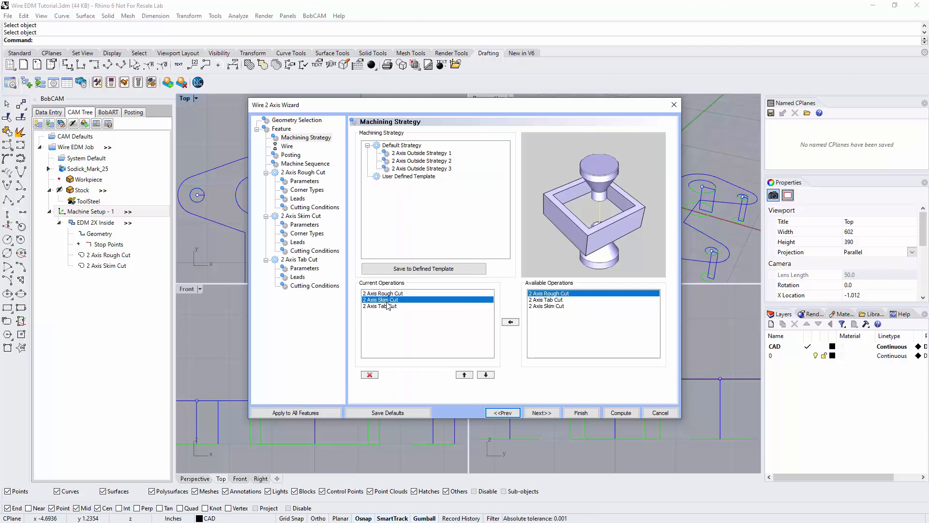
{"action": "left_click", "coordinate": [388, 306]}
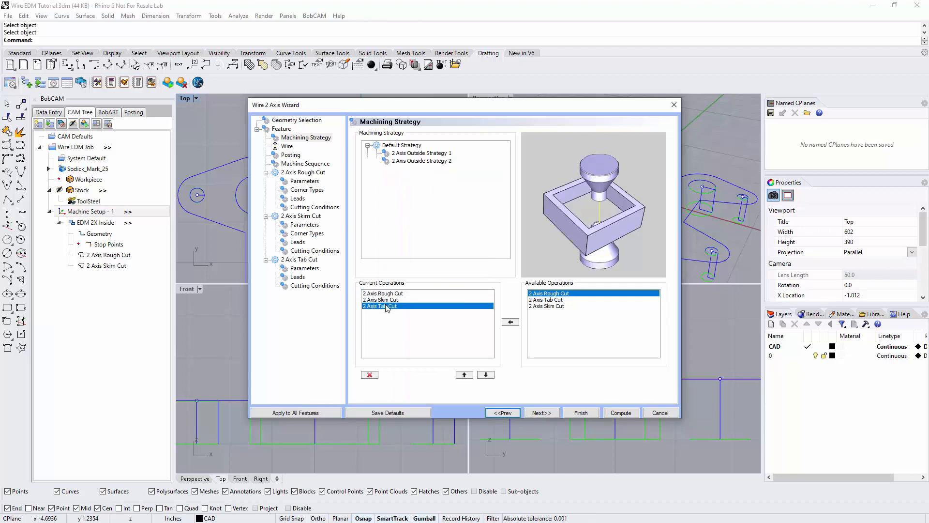
Step: Keep the wire parameters and enable Tab Cuts Last in the outside feature's posting order
{"action": "left_click", "coordinate": [535, 413]}
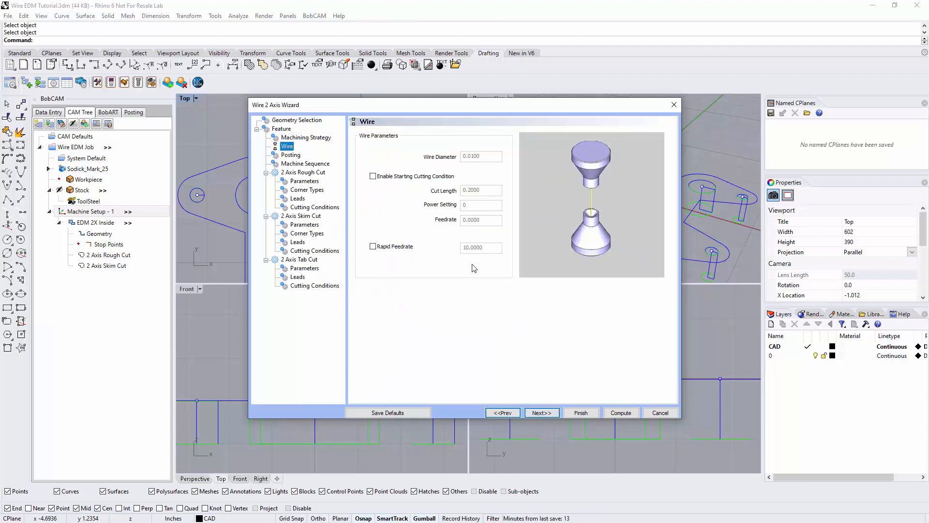
{"action": "left_click", "coordinate": [543, 413]}
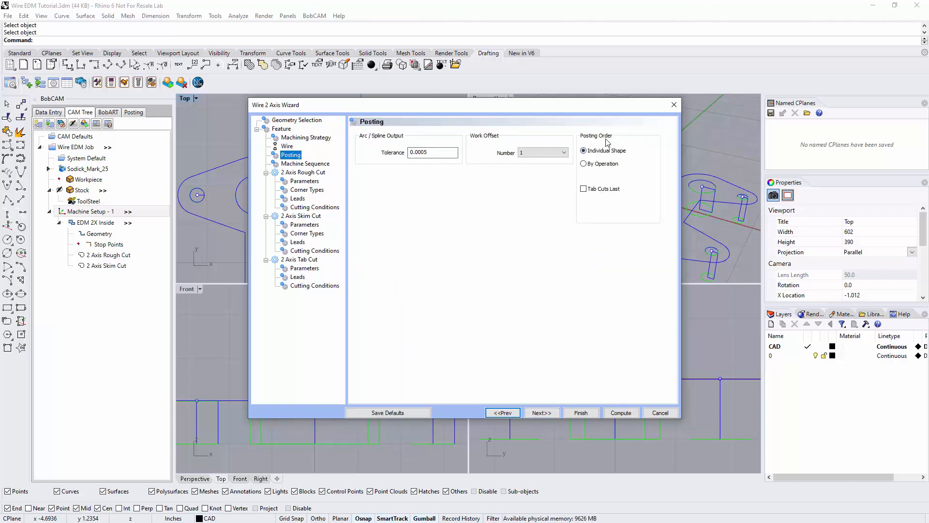
{"action": "left_click", "coordinate": [585, 190]}
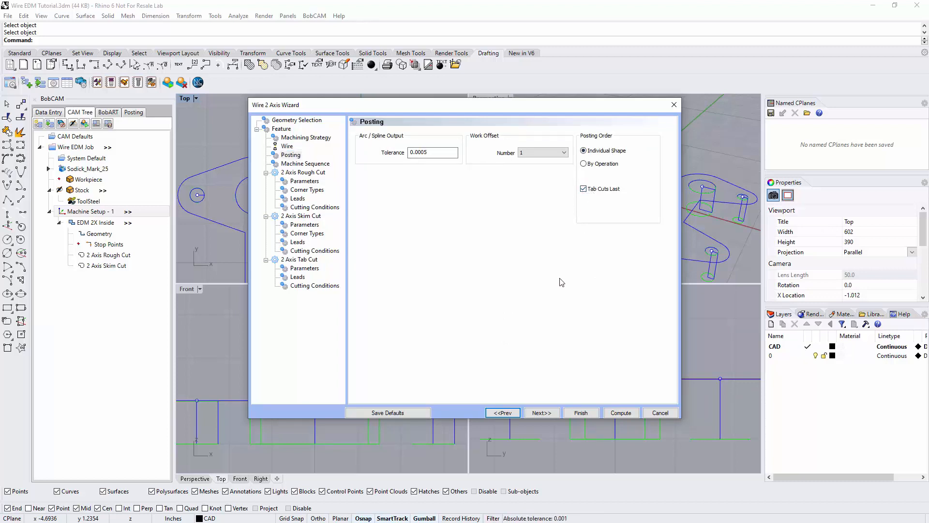
Step: Set the machine sequence's sort order to X Direction and accept the rough cut's pattern and compensation parameters
{"action": "left_click", "coordinate": [540, 415]}
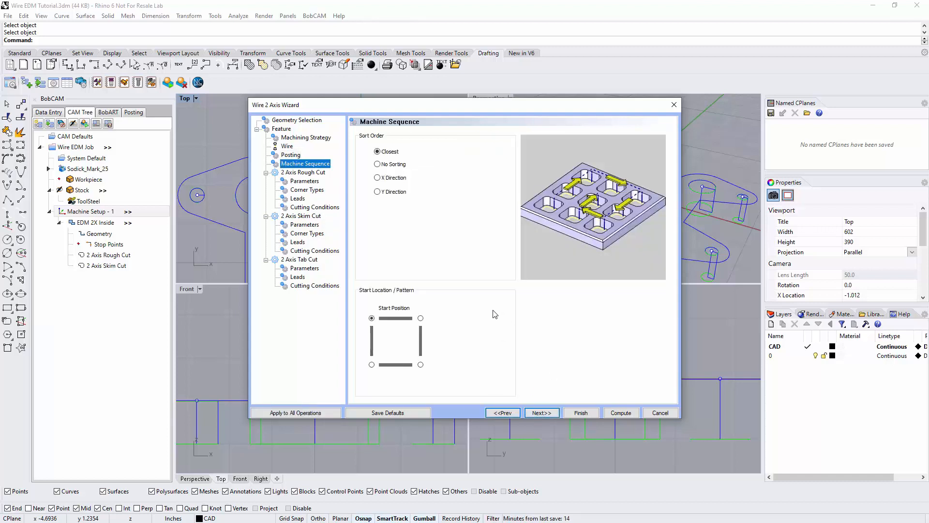
{"action": "left_click", "coordinate": [389, 178]}
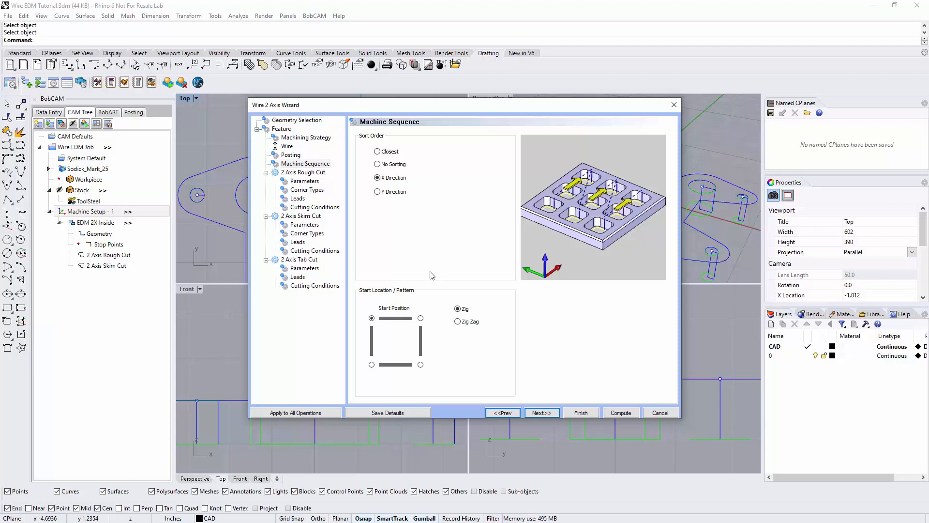
{"action": "left_click", "coordinate": [542, 413]}
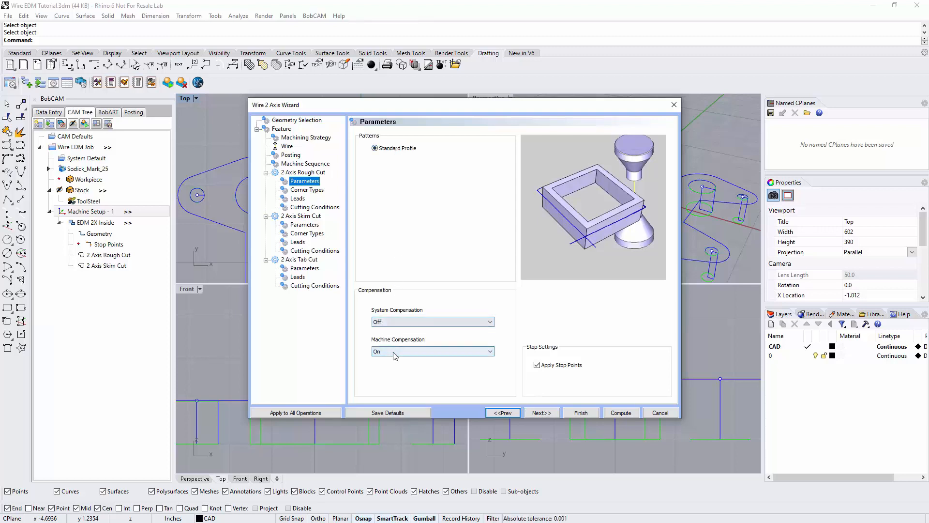
{"action": "left_click", "coordinate": [542, 412]}
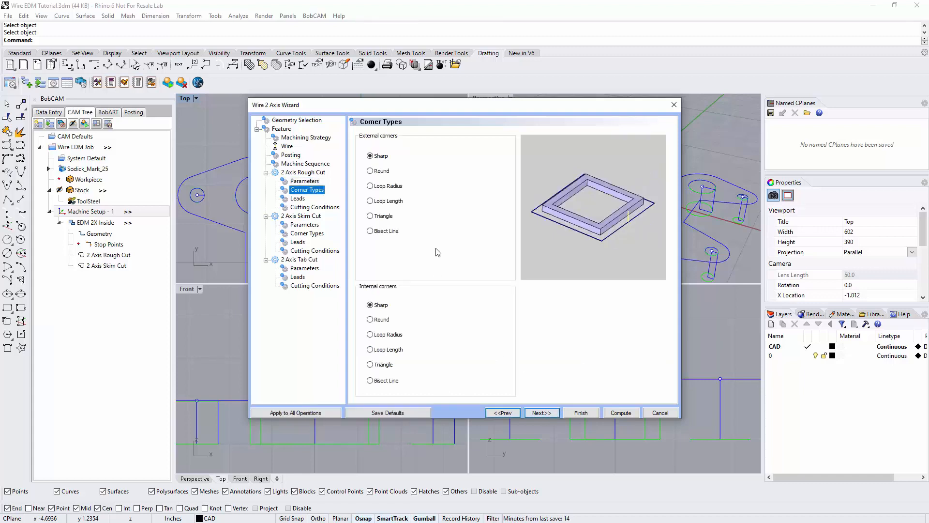
Step: Keep the rough cut's corners Sharp and set a Circular lead-in with a 0.25 radius and 0.25 length
{"action": "left_click", "coordinate": [538, 413]}
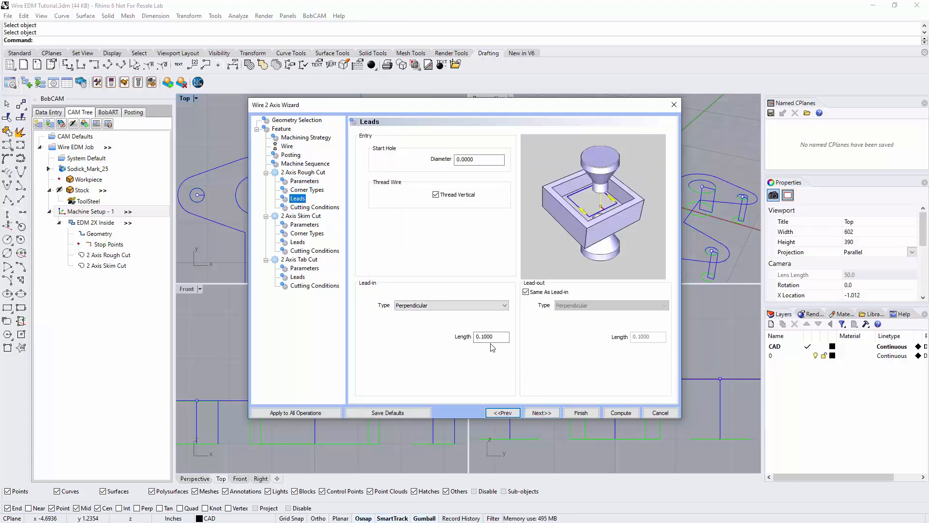
{"action": "left_click", "coordinate": [420, 310]}
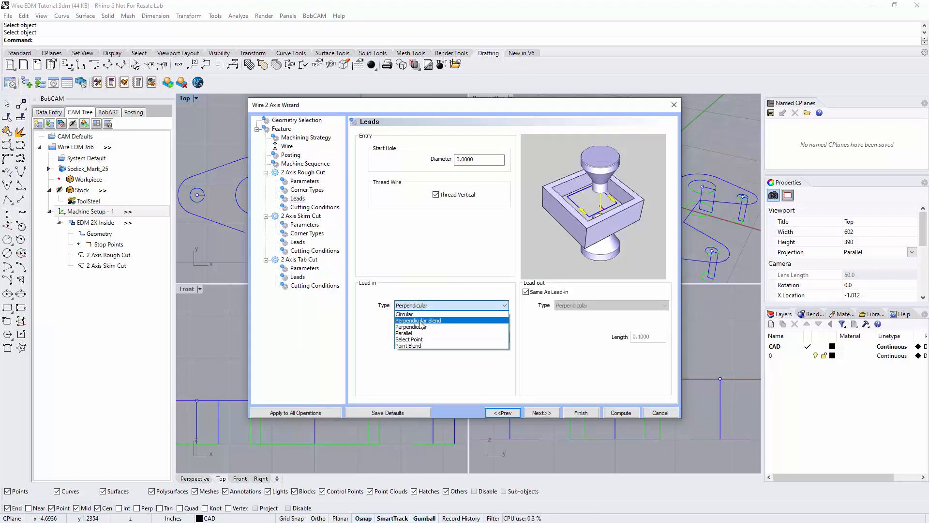
{"action": "left_click", "coordinate": [405, 314]}
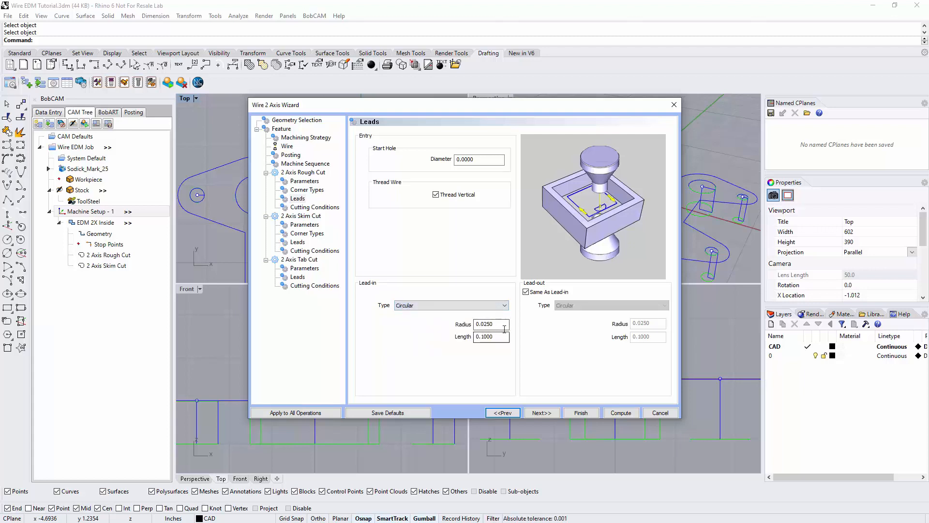
{"action": "left_click_drag", "start_coordinate": [504, 324], "coordinate": [483, 324]}
{"action": "type", "text": ".25"}
{"action": "left_click_drag", "start_coordinate": [506, 337], "coordinate": [474, 338]}
{"action": "type", "text": "."}
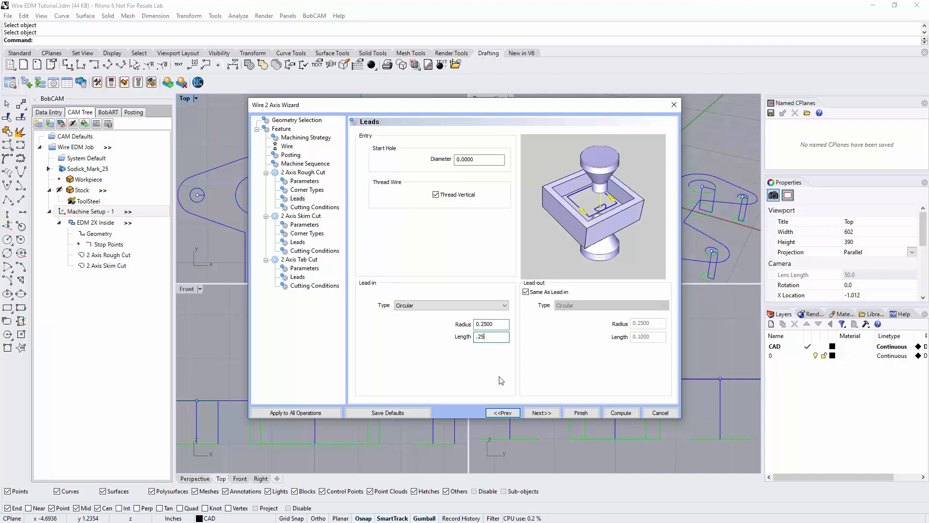
{"action": "type", "text": "25"}
{"action": "left_click", "coordinate": [541, 412]}
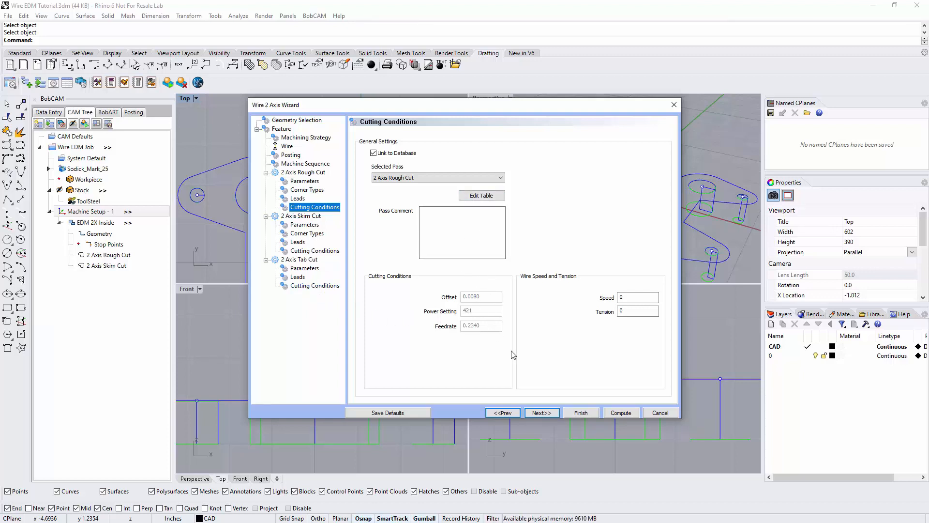
Step: Accept the rough cut's cutting conditions, set the skim cut to 2 skim passes, and choose Reverse Skims
{"action": "left_click", "coordinate": [544, 412]}
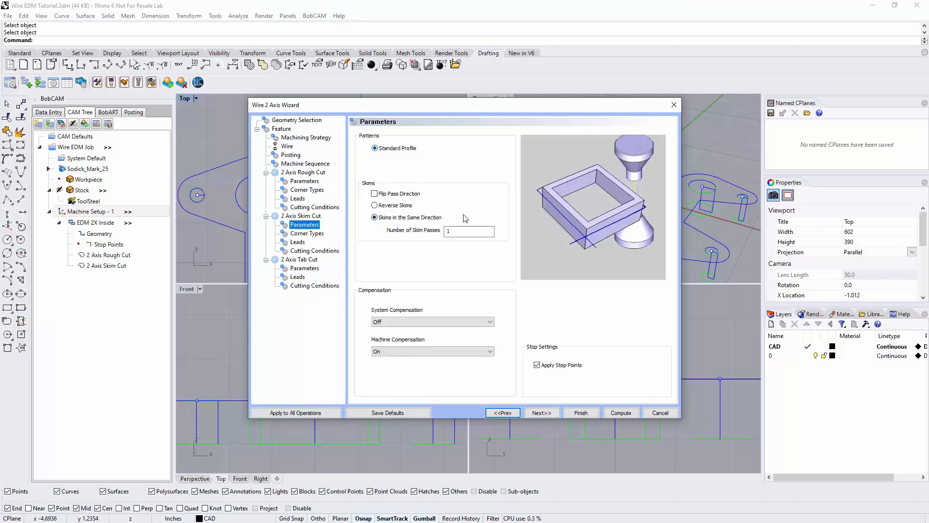
{"action": "double_click", "coordinate": [450, 231]}
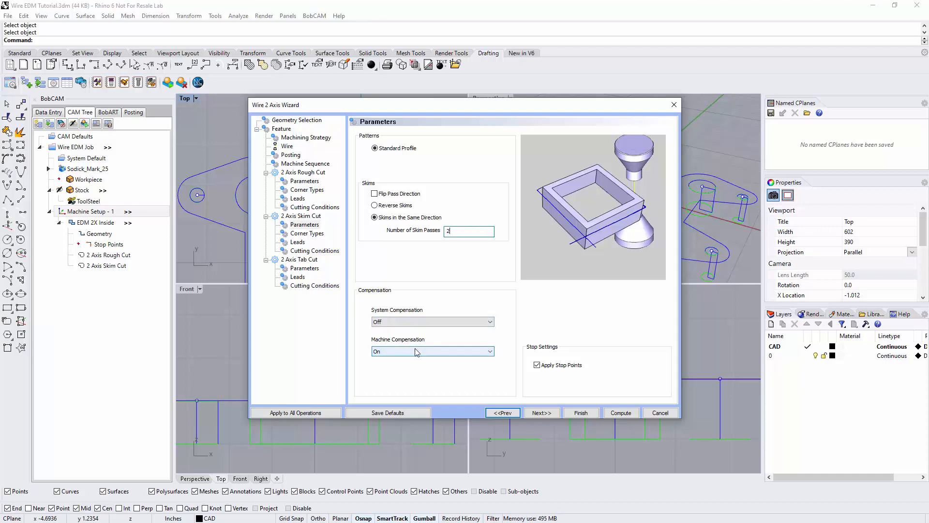
{"action": "left_click", "coordinate": [391, 207]}
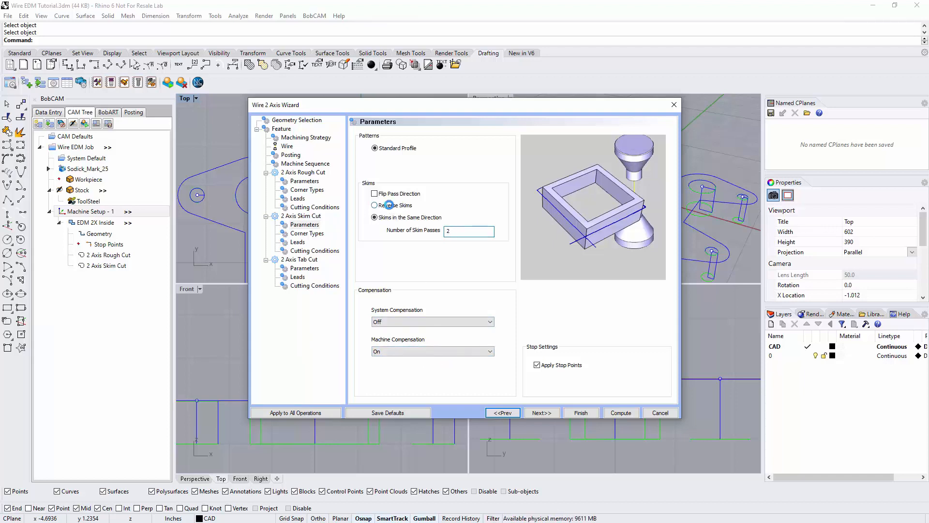
Step: Keep the skim cut's corners Sharp and set a Circular lead-in with a 0.25 radius and 0.25 length
{"action": "left_click", "coordinate": [542, 413]}
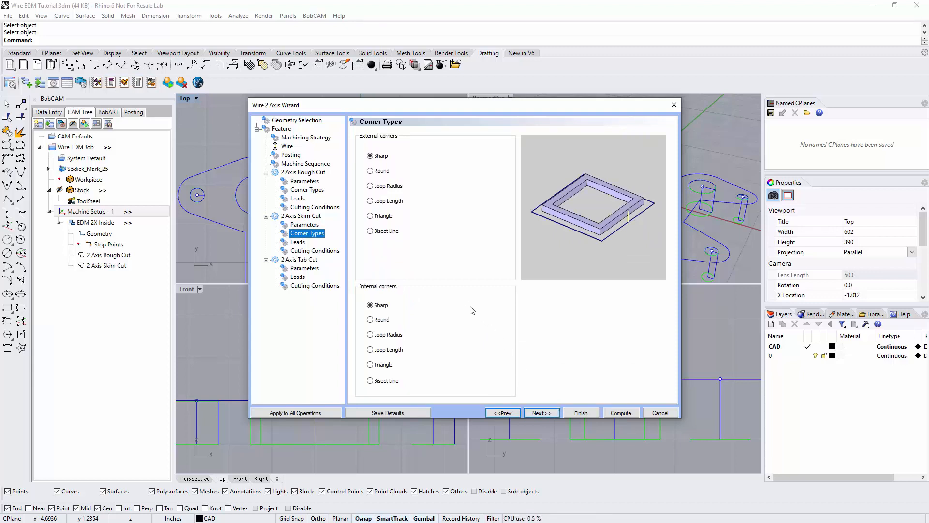
{"action": "left_click", "coordinate": [539, 412]}
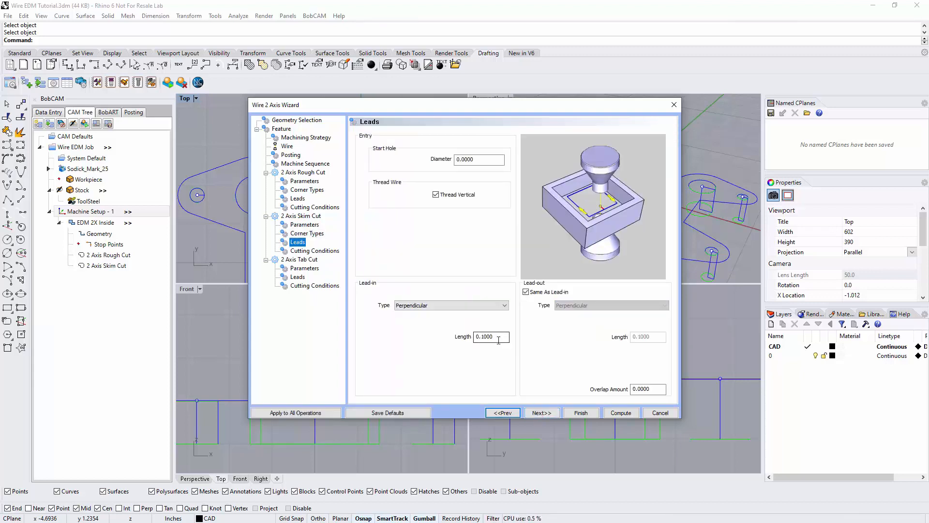
{"action": "left_click", "coordinate": [540, 411]}
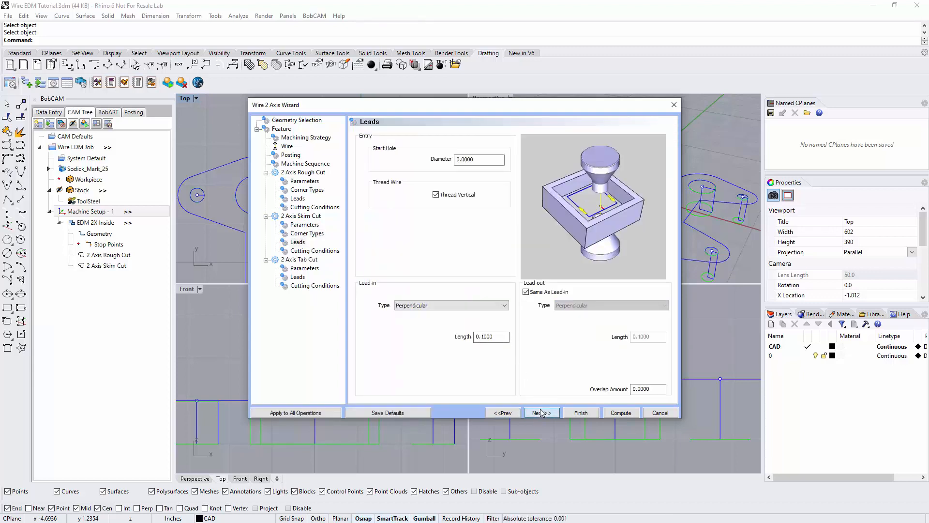
{"action": "left_click", "coordinate": [503, 412]}
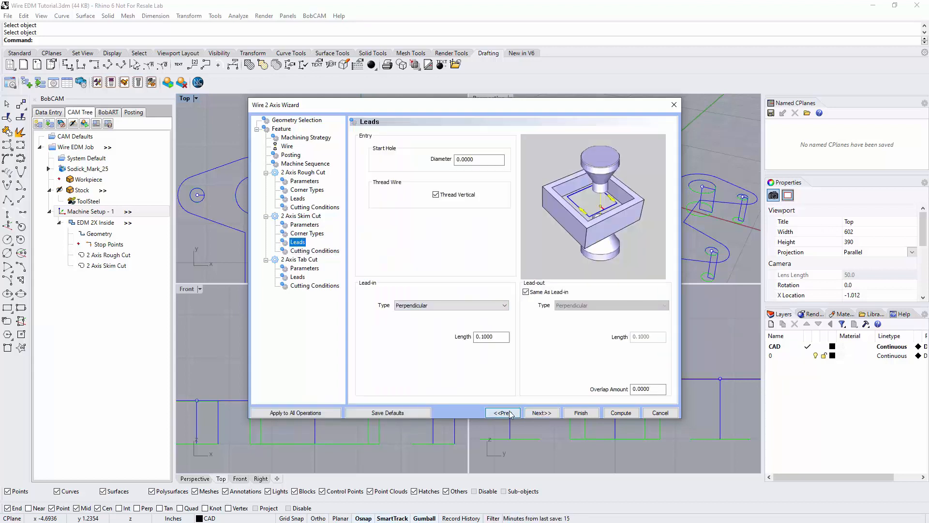
{"action": "left_click", "coordinate": [484, 305]}
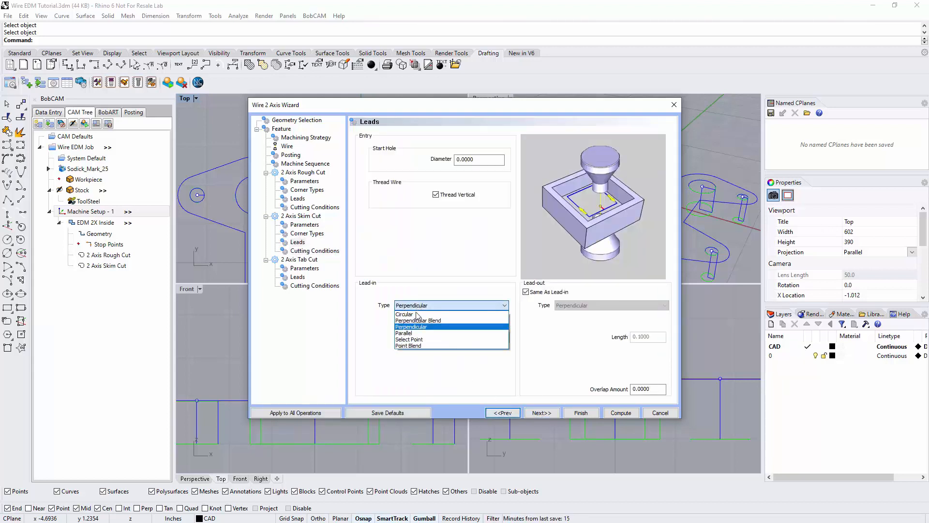
{"action": "left_click", "coordinate": [475, 329]}
{"action": "double_click", "coordinate": [480, 324]}
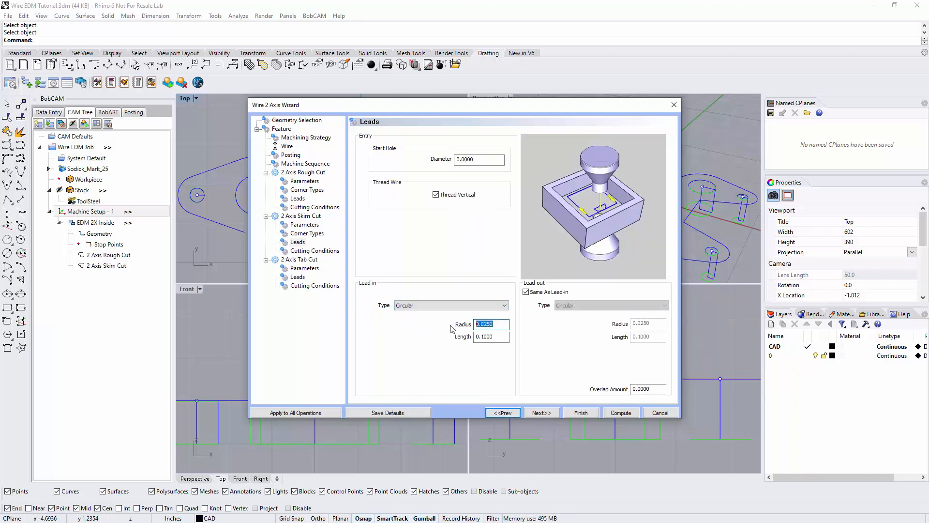
{"action": "type", "text": ".25"}
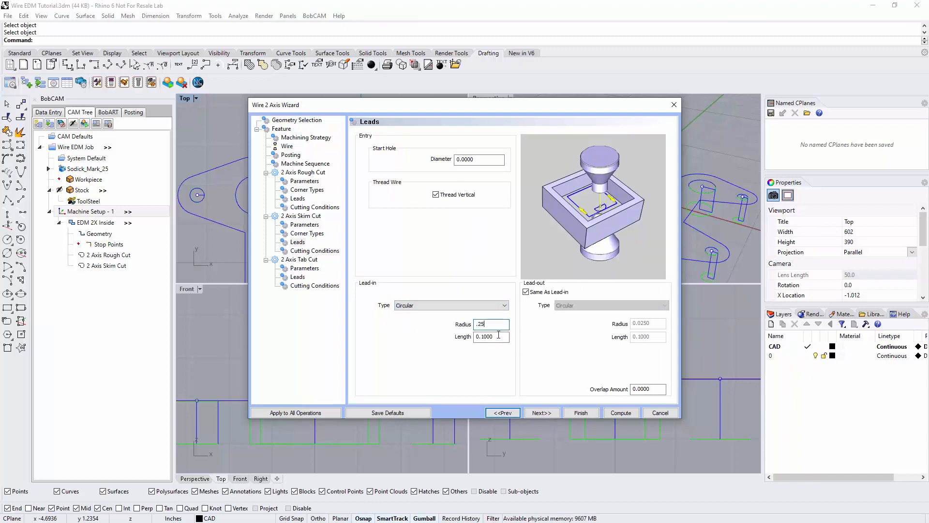
{"action": "left_click_drag", "start_coordinate": [498, 335], "coordinate": [473, 335]}
{"action": "type", "text": ".25"}
{"action": "left_click", "coordinate": [537, 413]}
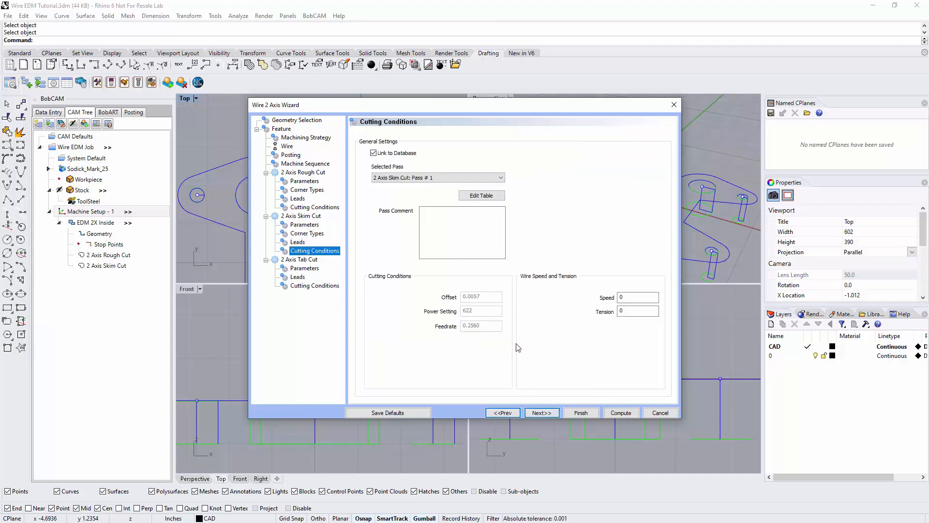
Step: Accept the skim cut's cutting conditions and enable Flip Pass Direction for the tab cut, leaving Use Knockout off
{"action": "left_click", "coordinate": [547, 413]}
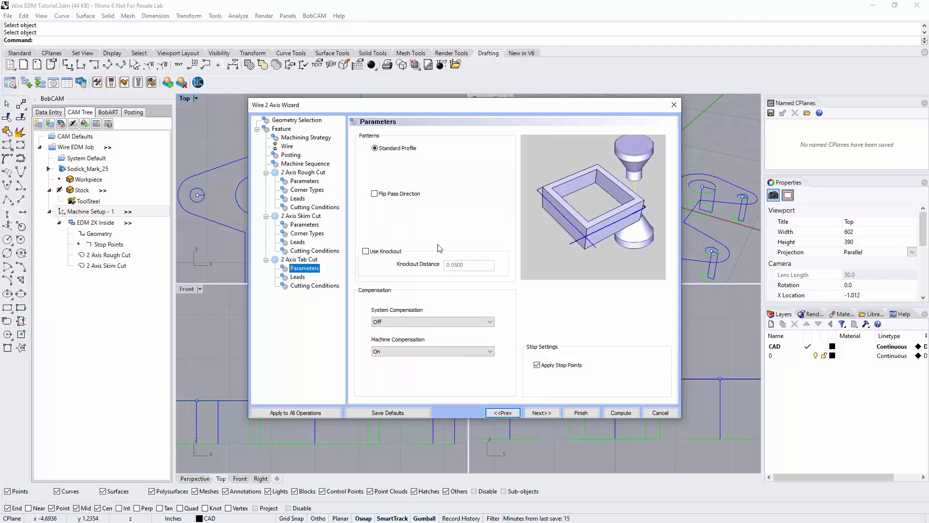
{"action": "left_click", "coordinate": [393, 149]}
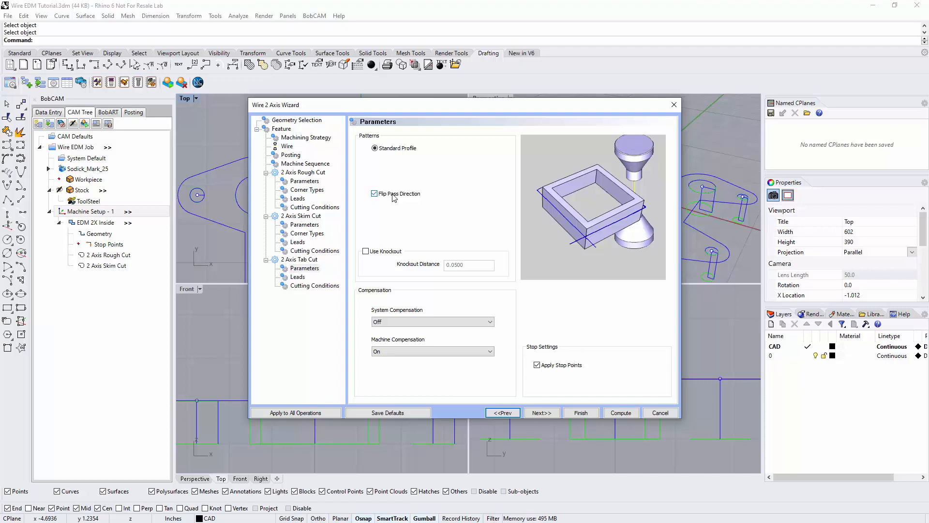
{"action": "left_click", "coordinate": [381, 256]}
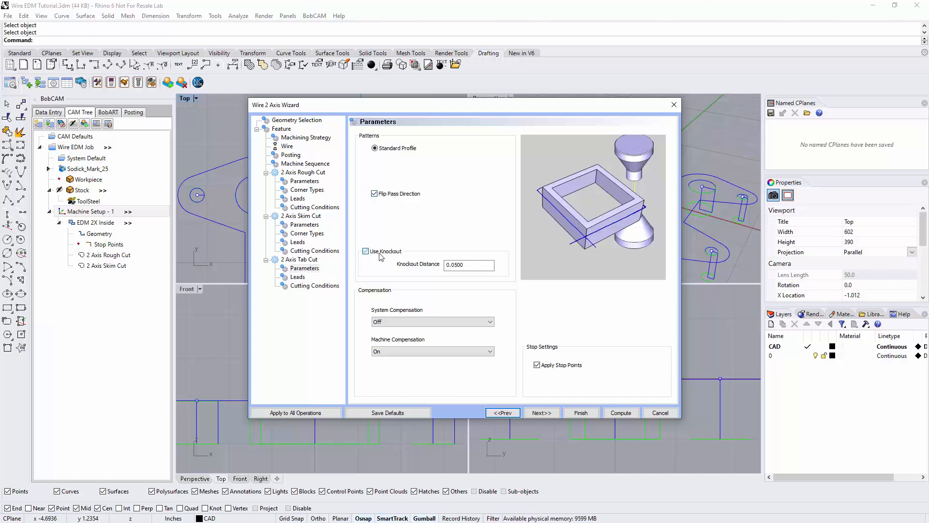
{"action": "left_click", "coordinate": [380, 252]}
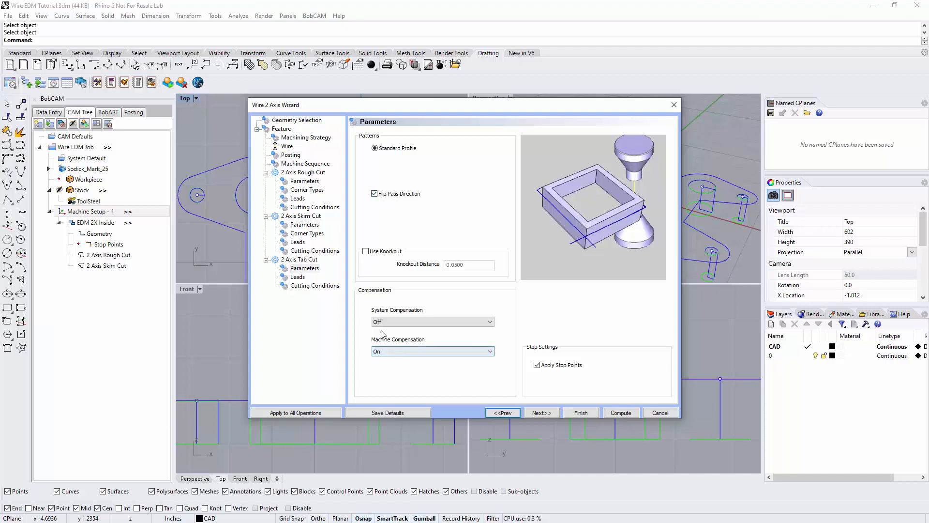
{"action": "left_click", "coordinate": [542, 413]}
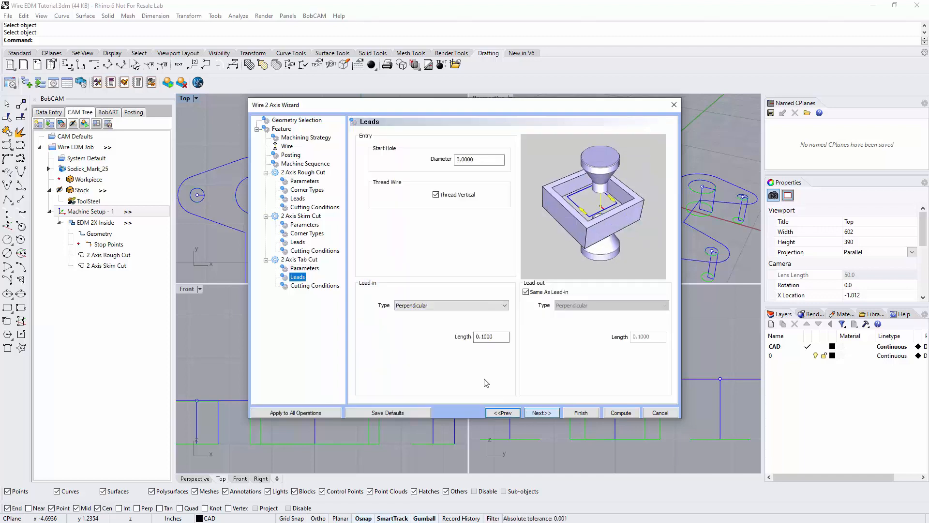
Step: Keep the tab cut's Perpendicular lead-in, review the cutting conditions table for all passes, and compute the outside feature
{"action": "left_click", "coordinate": [491, 337]}
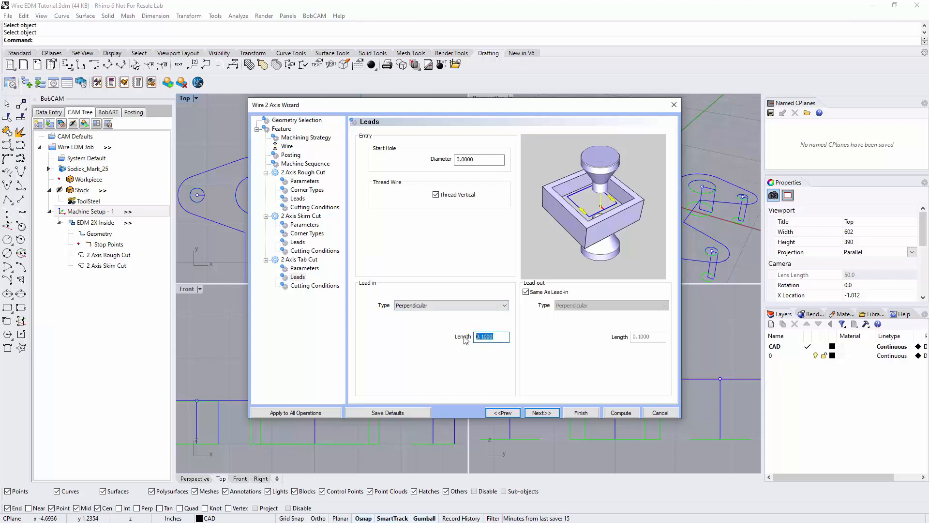
{"action": "left_click", "coordinate": [541, 412]}
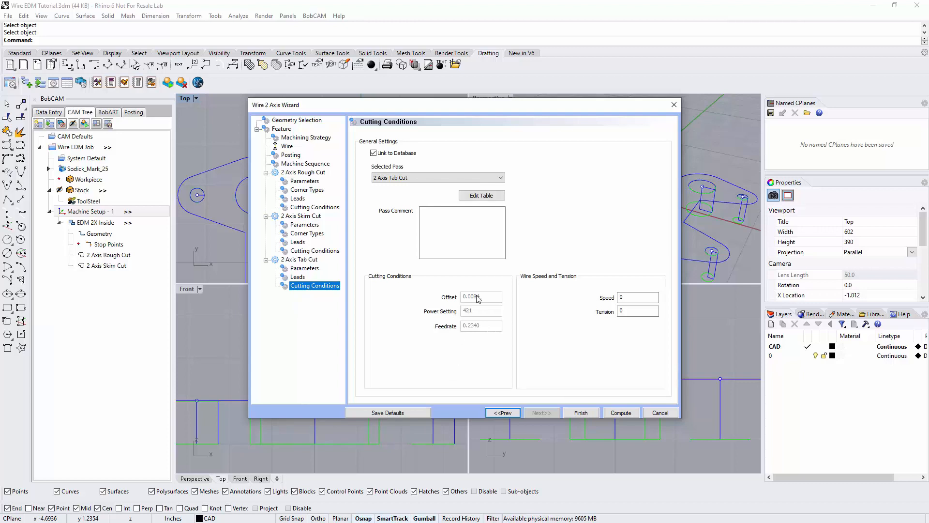
{"action": "left_click", "coordinate": [481, 195]}
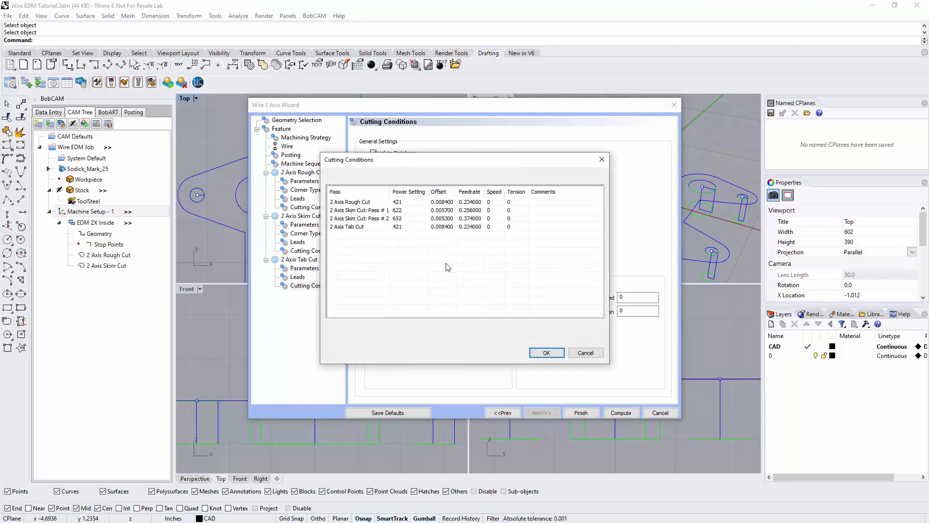
{"action": "left_click", "coordinate": [547, 352]}
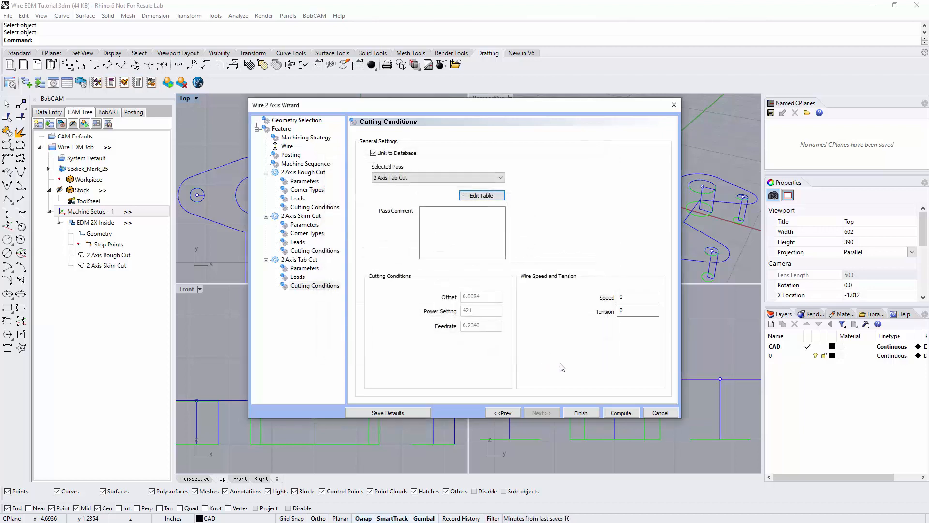
{"action": "left_click", "coordinate": [620, 413]}
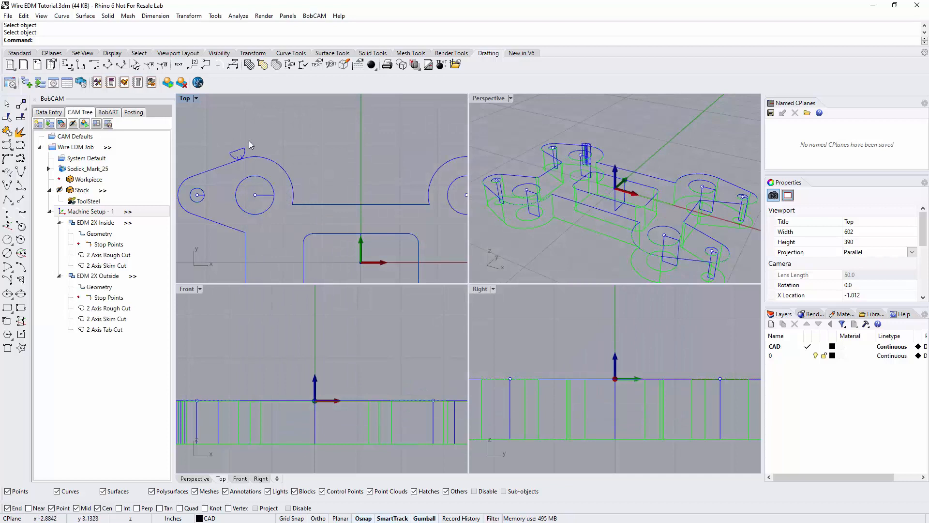
Step: Maximize the Top viewport and examine the computed inside and outside toolpaths on the whole plate
{"action": "scroll", "coordinate": [293, 177], "scroll_direction": "down", "scroll_amount": 4}
{"action": "scroll", "coordinate": [295, 176], "scroll_direction": "down", "scroll_amount": 1}
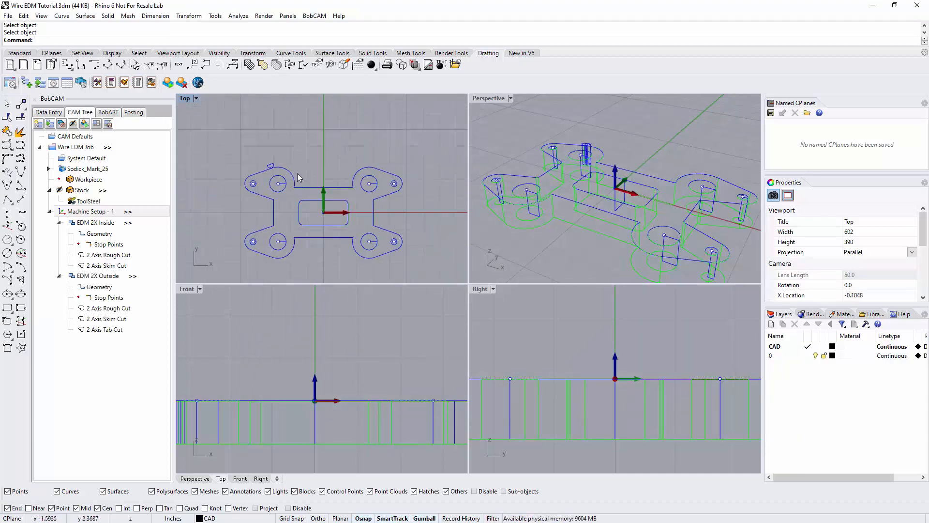
{"action": "scroll", "coordinate": [315, 250], "scroll_direction": "down", "scroll_amount": 2}
{"action": "scroll", "coordinate": [318, 249], "scroll_direction": "up", "scroll_amount": 2}
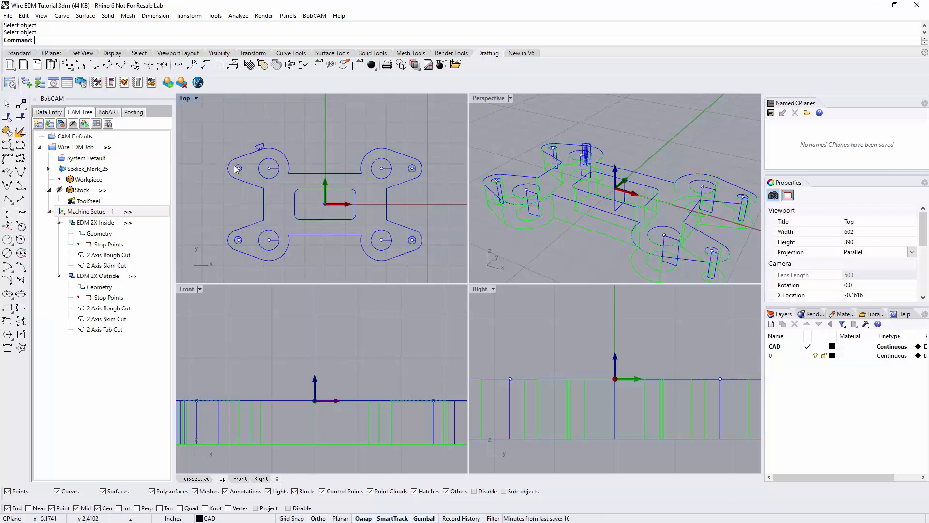
{"action": "double_click", "coordinate": [186, 100]}
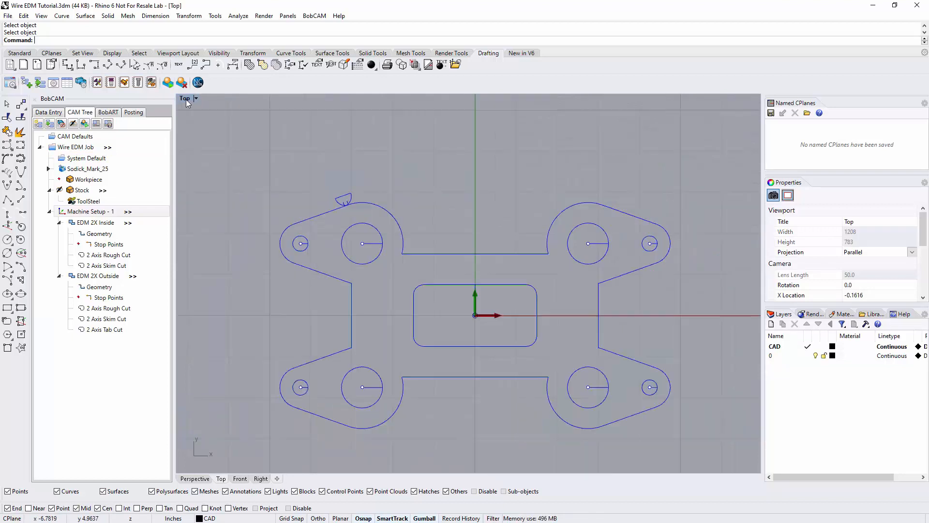
Step: Launch the machining simulation and make the machine housing visible around the stock
{"action": "left_click", "coordinate": [168, 83]}
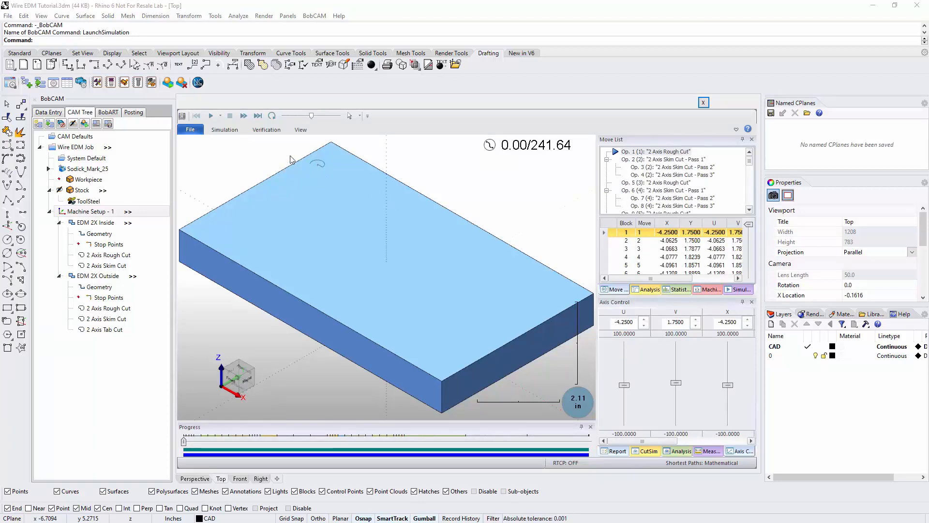
{"action": "left_click", "coordinate": [737, 130]}
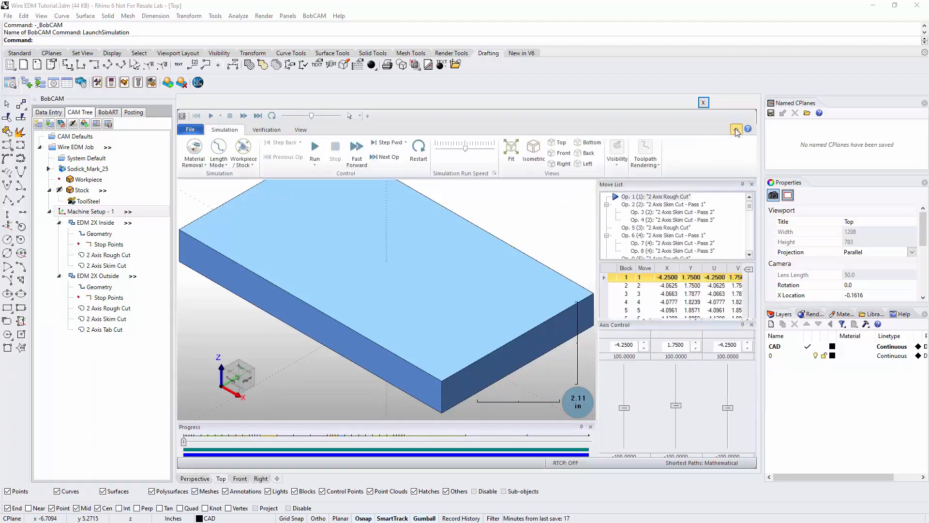
{"action": "left_click", "coordinate": [616, 167]}
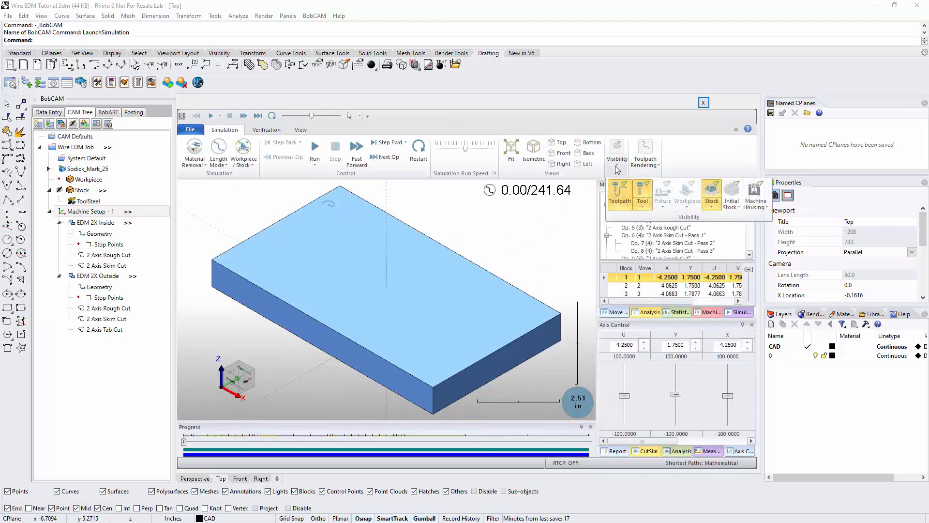
{"action": "left_click", "coordinate": [757, 192]}
{"action": "scroll", "coordinate": [494, 222], "scroll_direction": "down", "scroll_amount": 2}
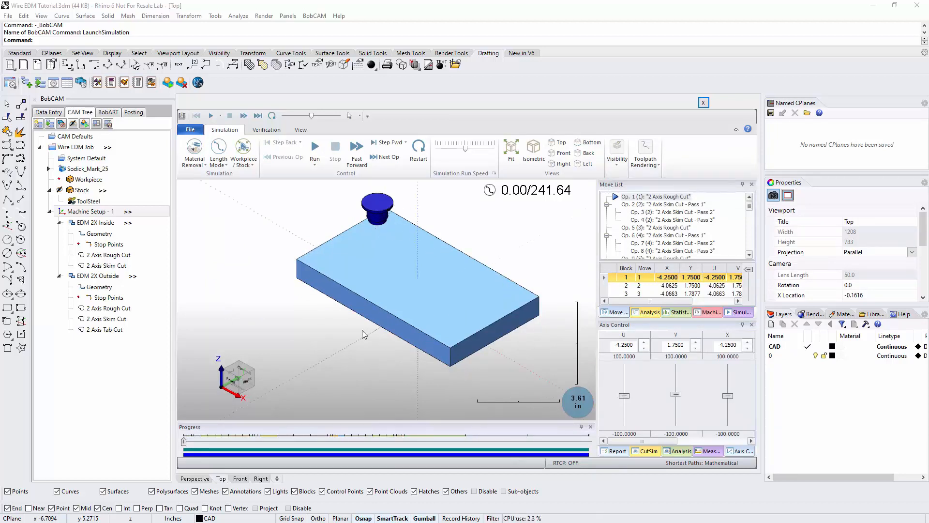
Step: Run the simulation at a reduced speed and watch the inside rough and skim cuts on the holes
{"action": "left_click", "coordinate": [454, 150]}
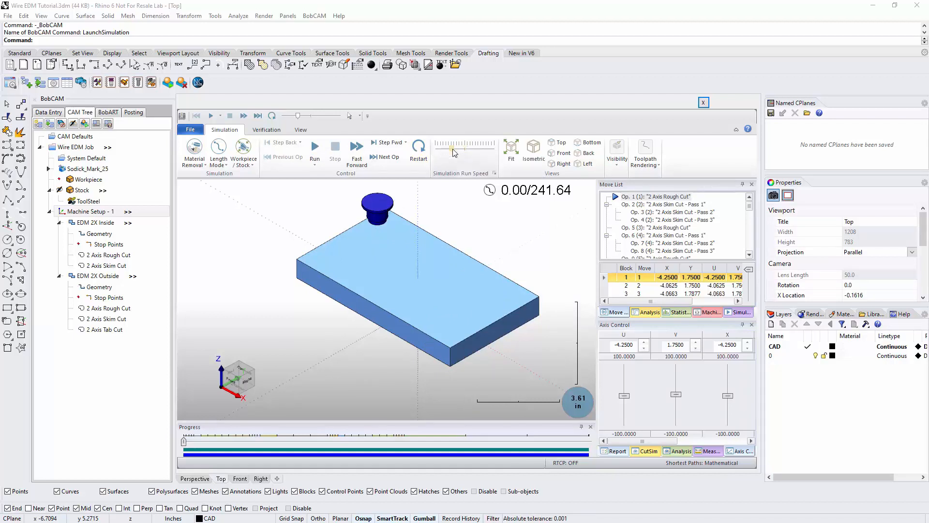
{"action": "left_click", "coordinate": [315, 148]}
{"action": "scroll", "coordinate": [381, 224], "scroll_direction": "up", "scroll_amount": 4}
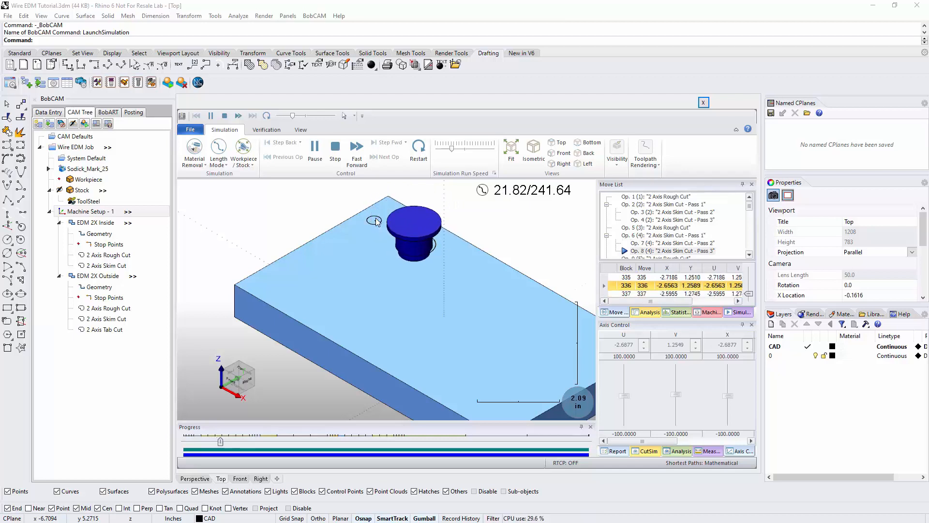
{"action": "scroll", "coordinate": [440, 277], "scroll_direction": "down", "scroll_amount": 3}
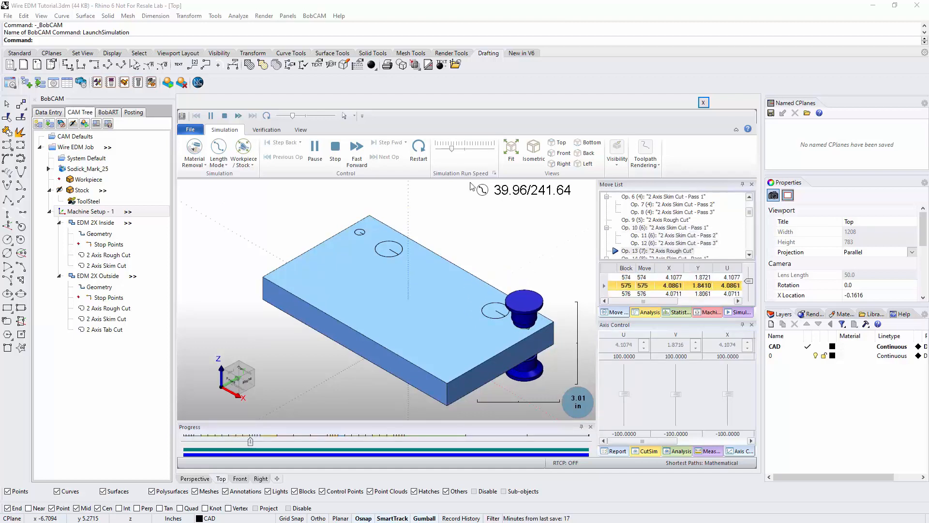
Step: Speed the simulation up through the remaining inside cuts, then slow it to examine the outside rough cut
{"action": "left_click", "coordinate": [460, 150]}
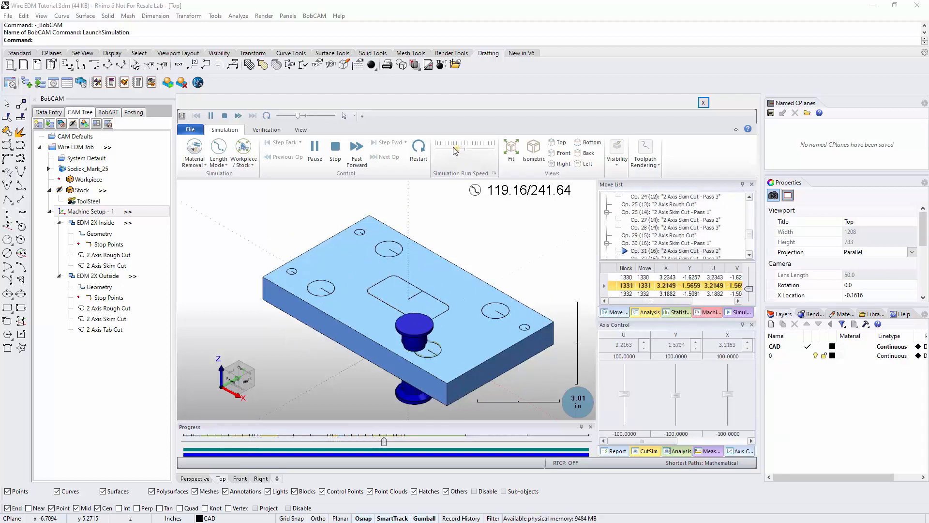
{"action": "left_click_drag", "start_coordinate": [460, 150], "coordinate": [454, 150]}
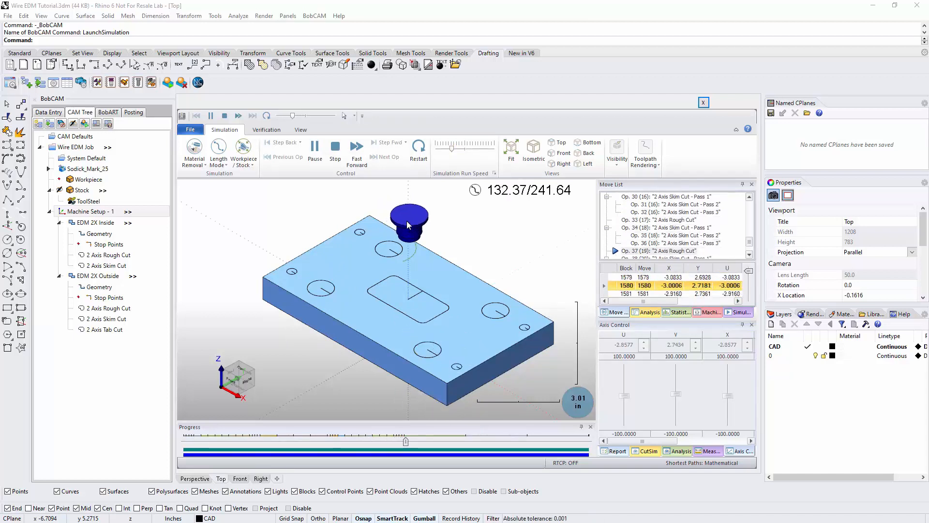
{"action": "scroll", "coordinate": [435, 251], "scroll_direction": "up", "scroll_amount": 5}
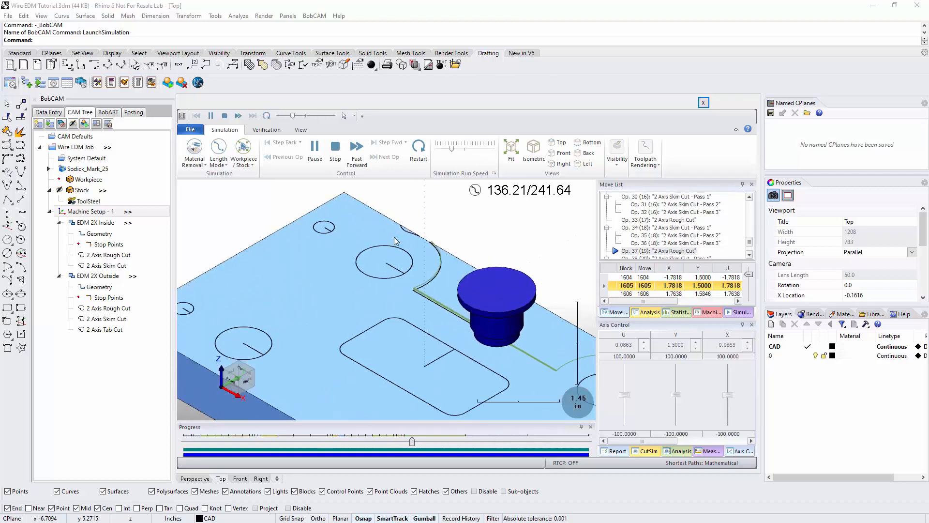
{"action": "scroll", "coordinate": [428, 249], "scroll_direction": "down", "scroll_amount": 5}
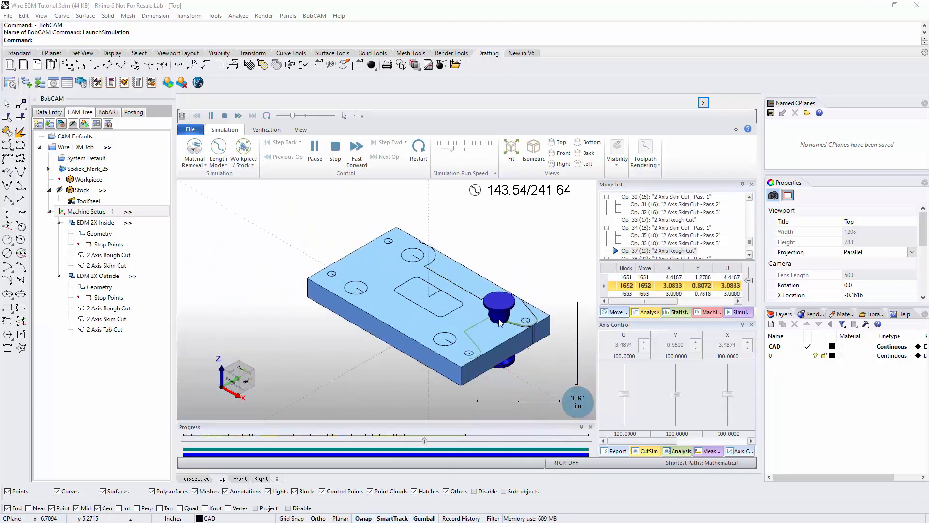
Step: Raise the simulation run speed and play the outside skim and tab cuts through to the end
{"action": "left_click", "coordinate": [455, 150]}
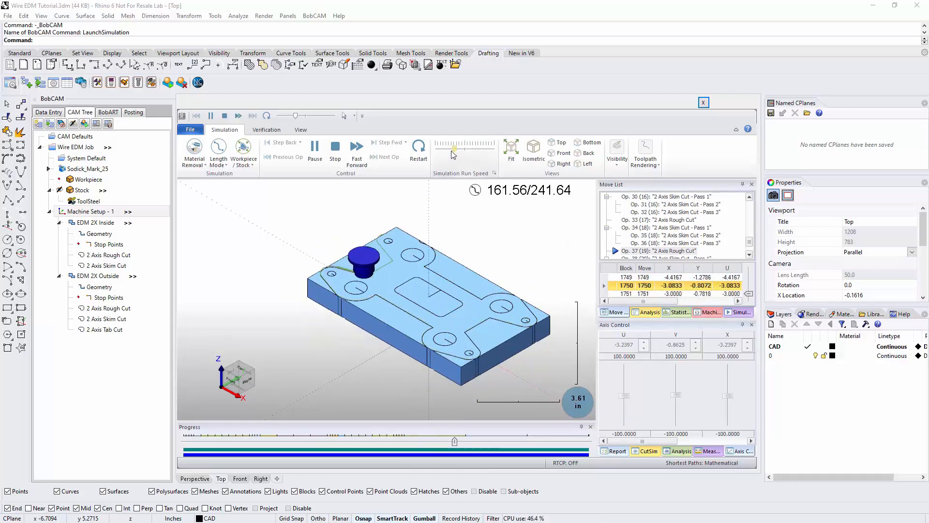
{"action": "scroll", "coordinate": [414, 248], "scroll_direction": "up", "scroll_amount": 3}
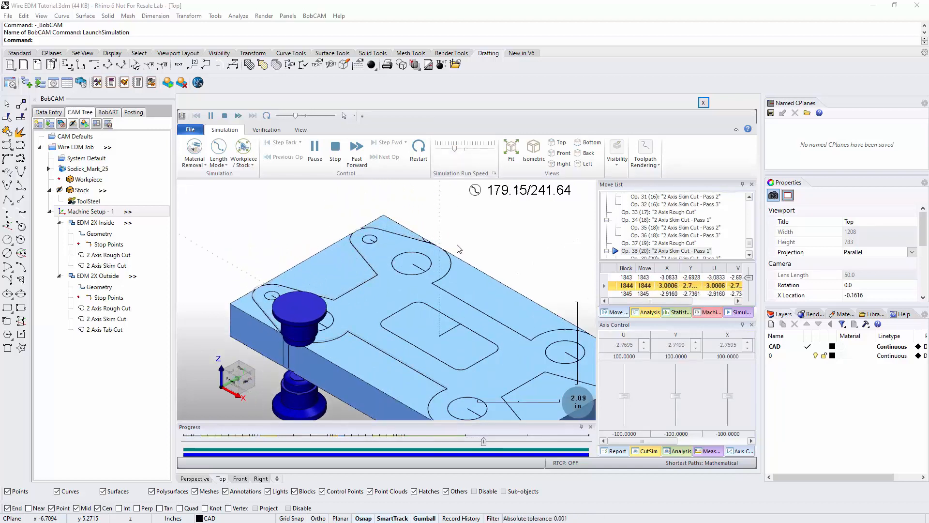
{"action": "left_click", "coordinate": [471, 149]}
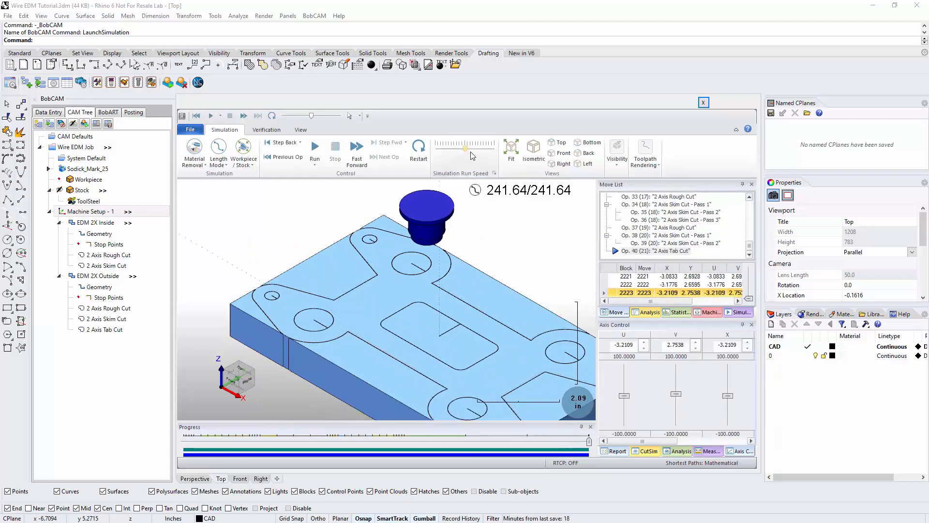
Step: Strip the waste material from the simulated stock using the Remove chips (only keep 1 part) option
{"action": "scroll", "coordinate": [426, 250], "scroll_direction": "down", "scroll_amount": 2}
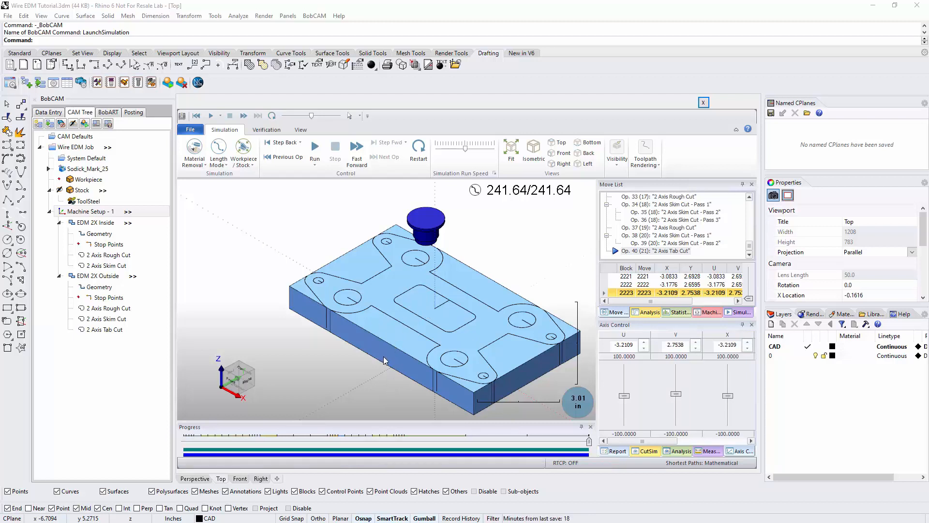
{"action": "mouse_move", "coordinate": [380, 373]}
{"action": "left_mouse_down"}
{"action": "mouse_move", "coordinate": [390, 307]}
{"action": "mouse_move", "coordinate": [402, 359]}
{"action": "mouse_move", "coordinate": [395, 374]}
{"action": "left_mouse_up"}
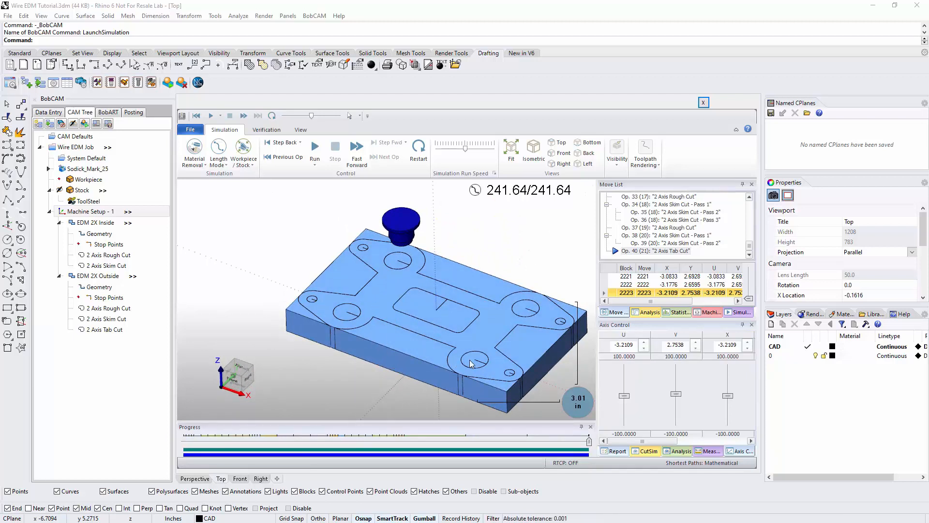
{"action": "left_click", "coordinate": [711, 452]}
{"action": "left_click", "coordinate": [692, 337]}
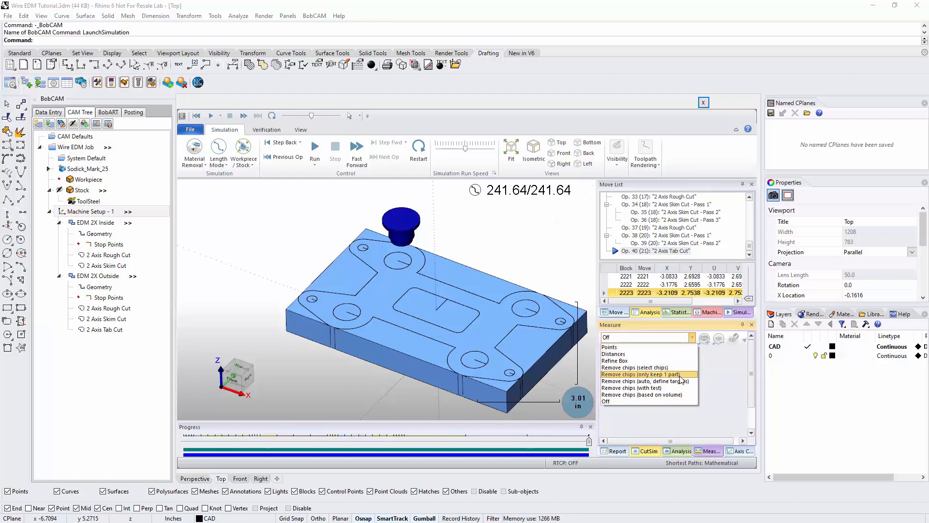
{"action": "left_click", "coordinate": [644, 376]}
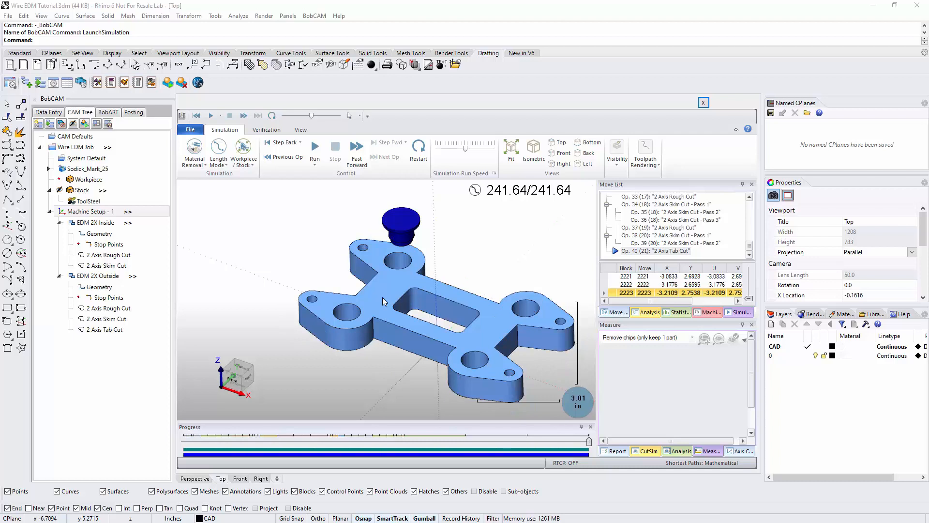
Step: Examine the cut part's inside corner, holes and central window from several angles, and close the simulation
{"action": "left_click_drag", "start_coordinate": [451, 374], "coordinate": [424, 362]}
{"action": "scroll", "coordinate": [424, 363], "scroll_direction": "up", "scroll_amount": 10}
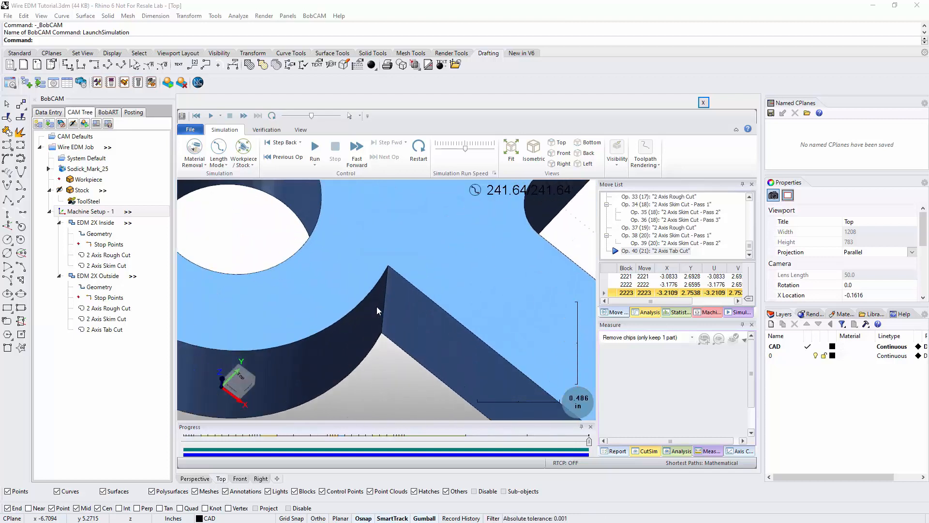
{"action": "scroll", "coordinate": [411, 337], "scroll_direction": "down", "scroll_amount": 6}
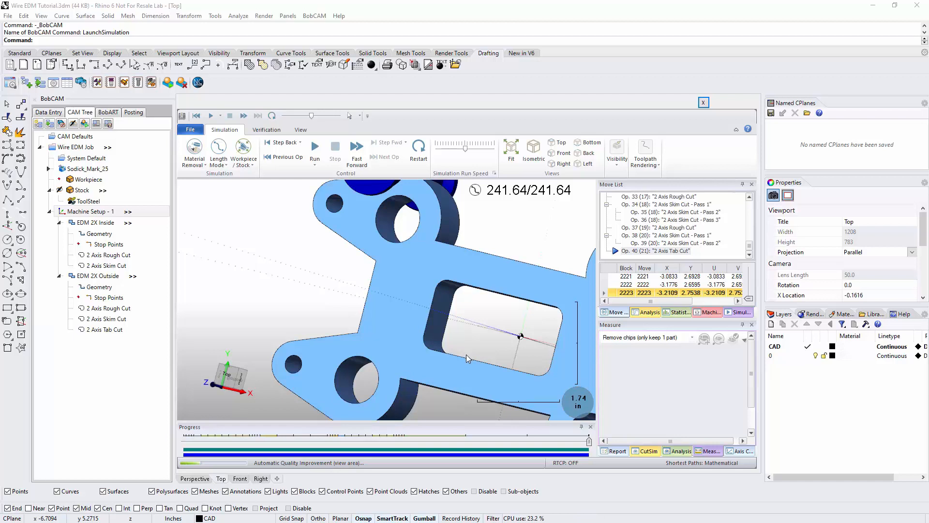
{"action": "left_click_drag", "start_coordinate": [467, 360], "coordinate": [389, 291]}
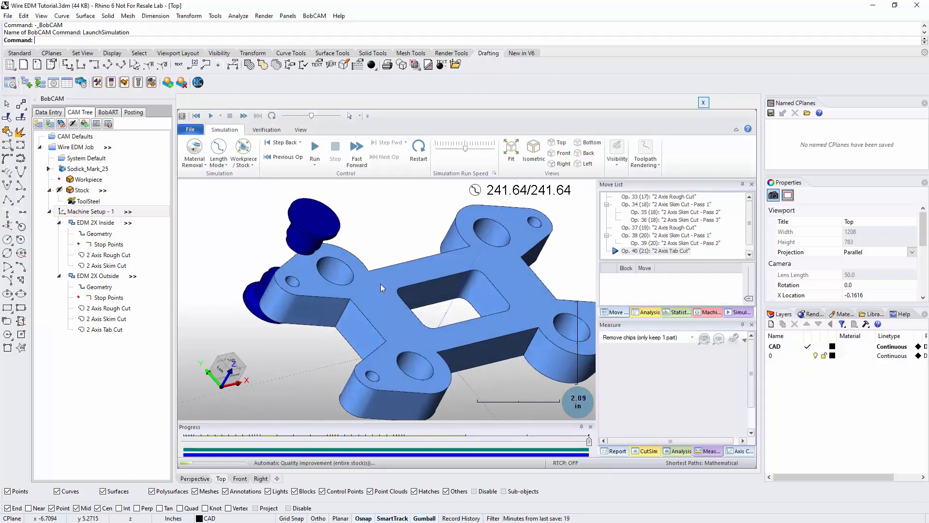
{"action": "key", "text": "Escape"}
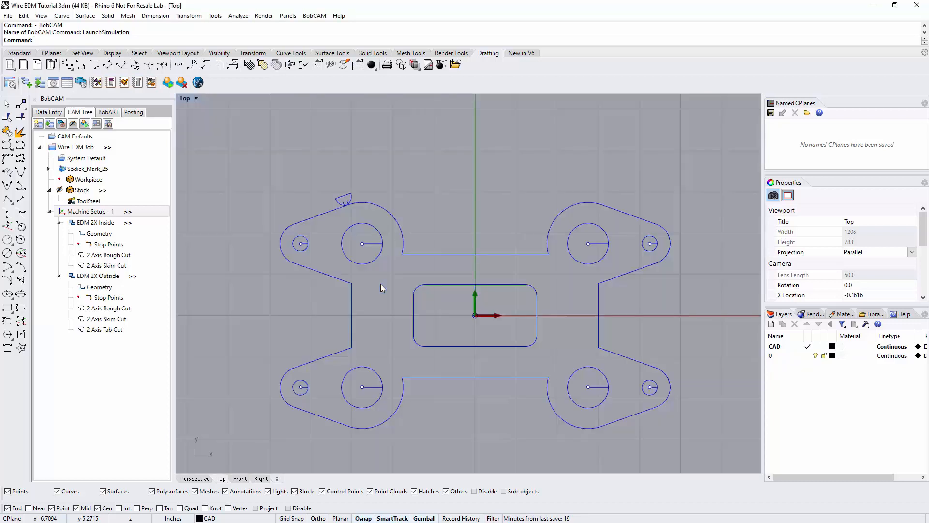
Step: Check the post processor assigned to the Sodick_Mark_25 machine, and post the Wire EDM Job to review its NC code
{"action": "left_click", "coordinate": [48, 168]}
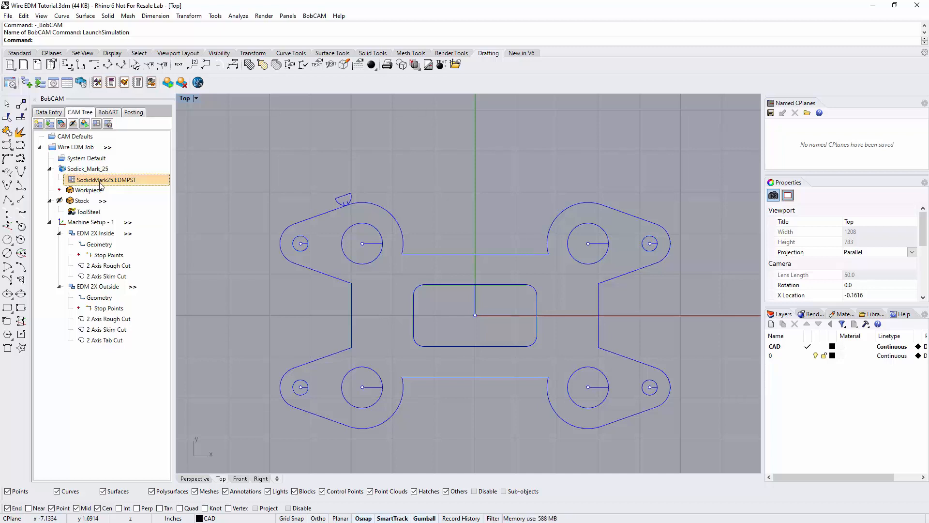
{"action": "right_click", "coordinate": [88, 148]}
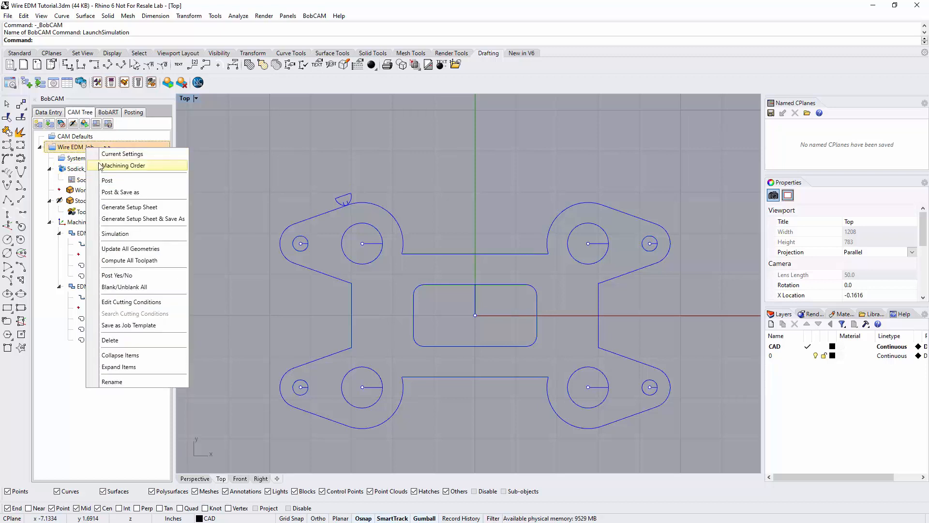
{"action": "left_click", "coordinate": [107, 181]}
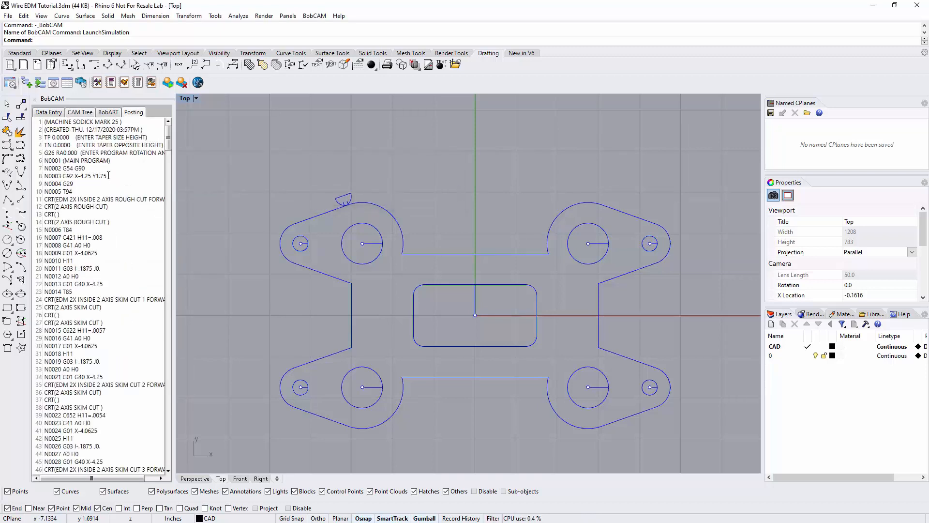
{"action": "scroll", "coordinate": [122, 251], "scroll_direction": "down", "scroll_amount": 19}
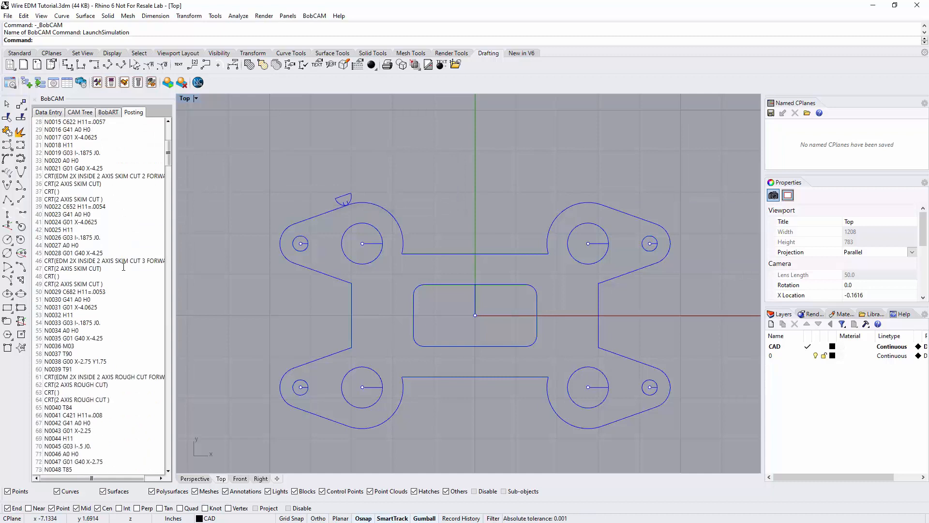
{"action": "scroll", "coordinate": [123, 269], "scroll_direction": "down", "scroll_amount": 20}
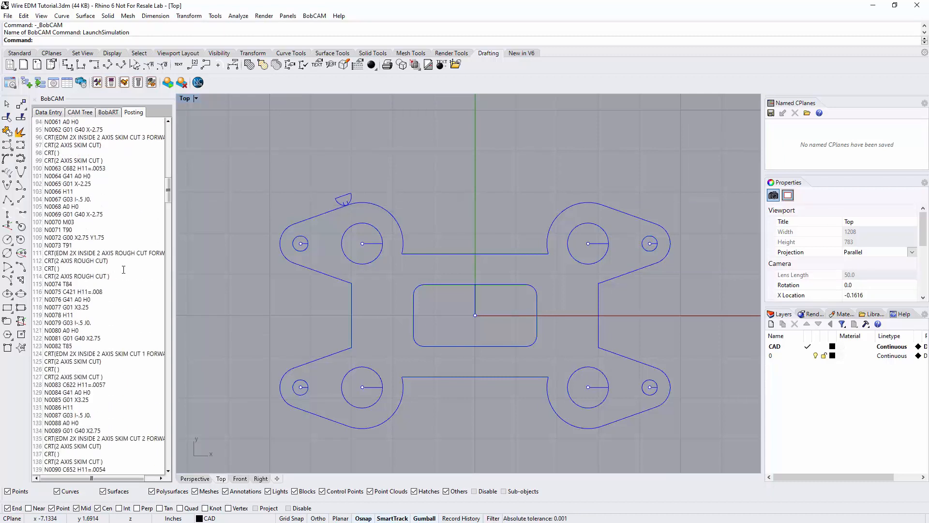
{"action": "scroll", "coordinate": [125, 269], "scroll_direction": "down", "scroll_amount": 3}
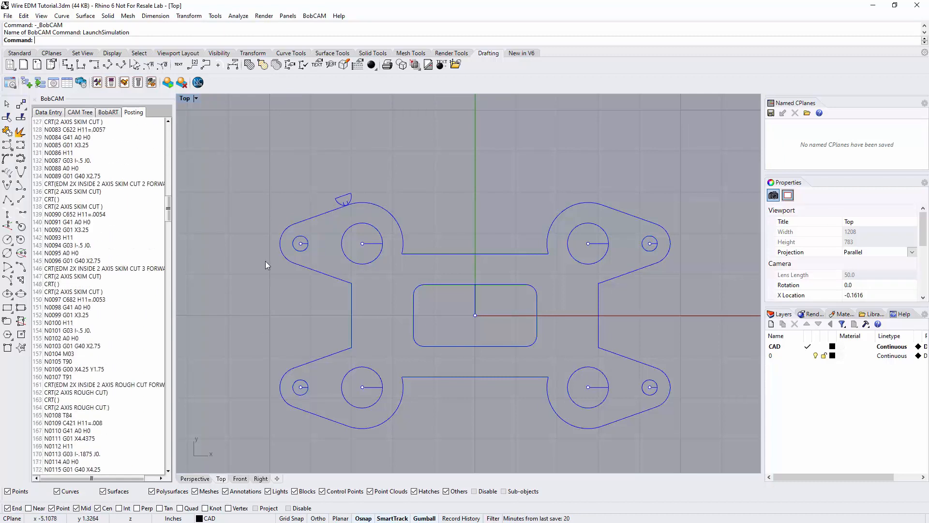
{"action": "scroll", "coordinate": [463, 312], "scroll_direction": "down", "scroll_amount": 3}
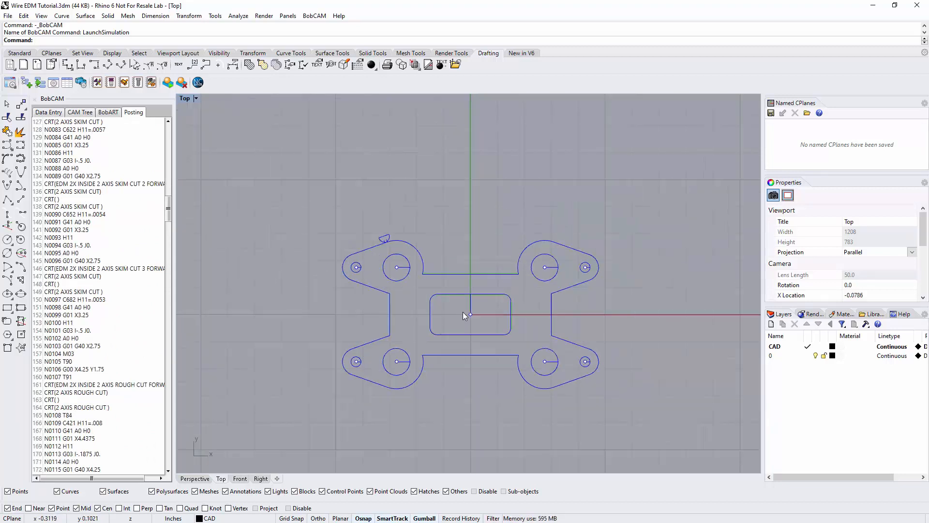
{"action": "scroll", "coordinate": [472, 358], "scroll_direction": "up", "scroll_amount": 1}
{"action": "scroll", "coordinate": [471, 359], "scroll_direction": "up", "scroll_amount": 1}
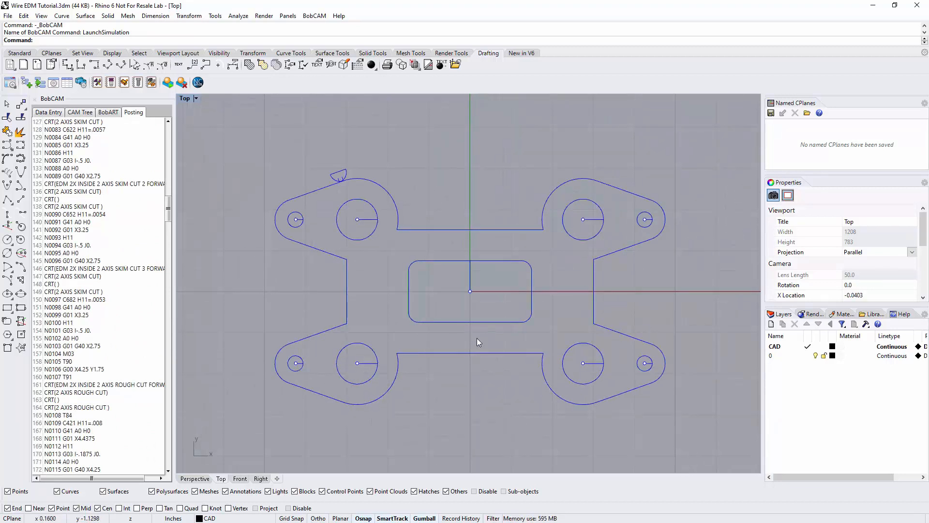